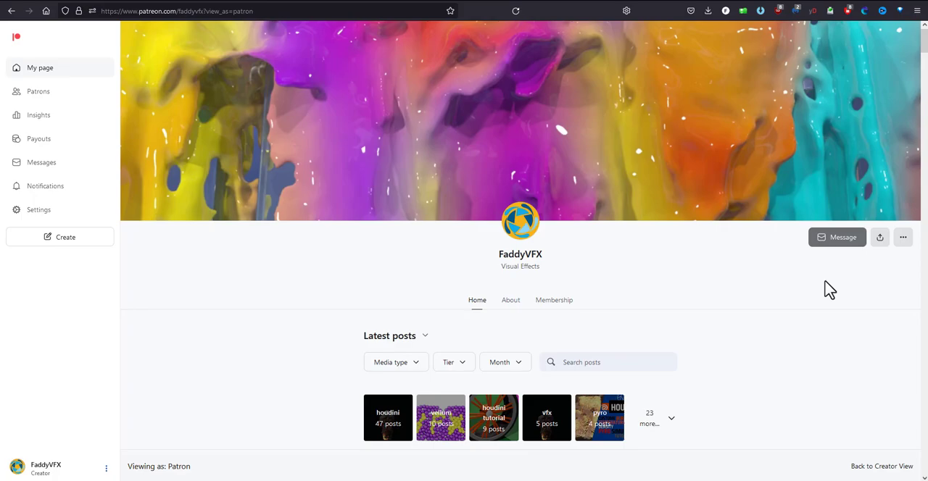
Browse the latest posts on the FaddyVFX Patreon page down to the end of the loaded list
double_click(516, 254)
click(679, 281)
scroll(695, 289, down, 4)
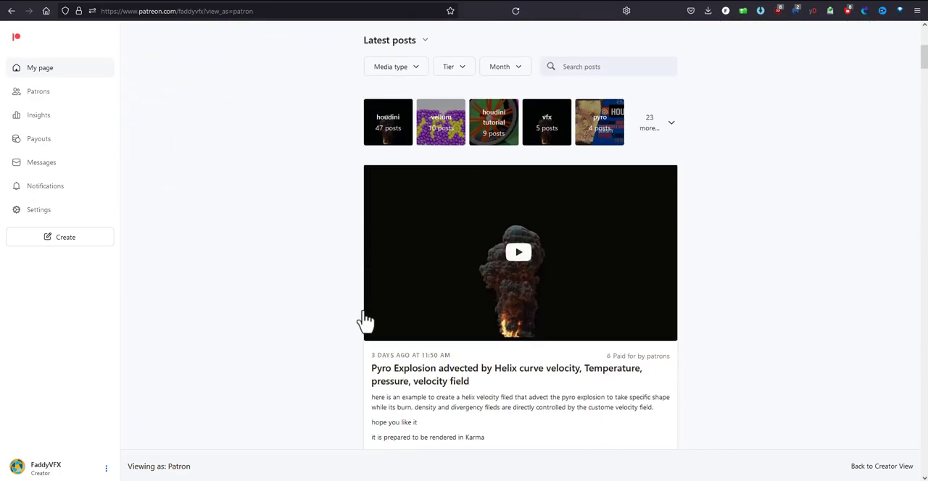
scroll(556, 375, down, 7)
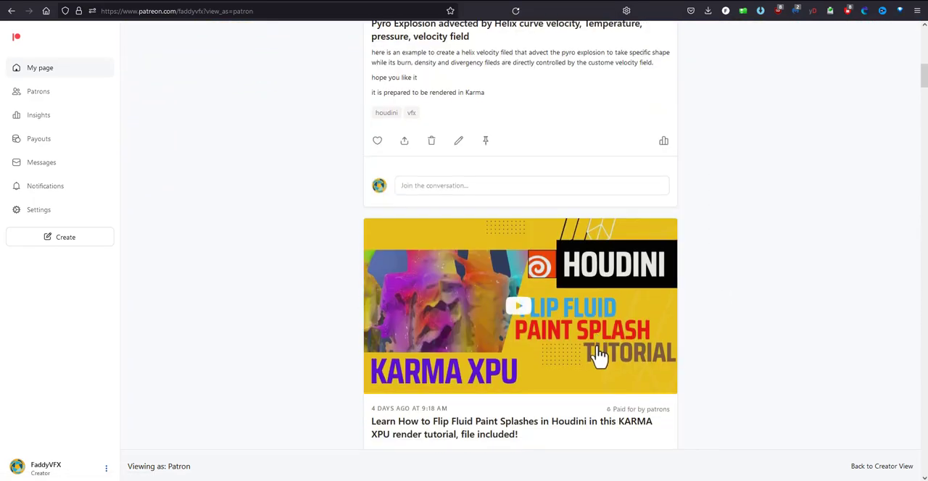
scroll(600, 356, down, 10)
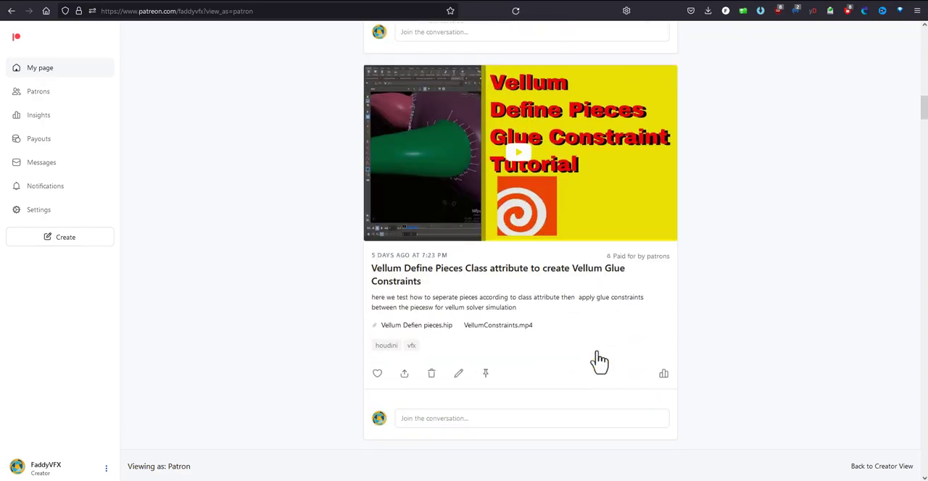
scroll(598, 362, down, 10)
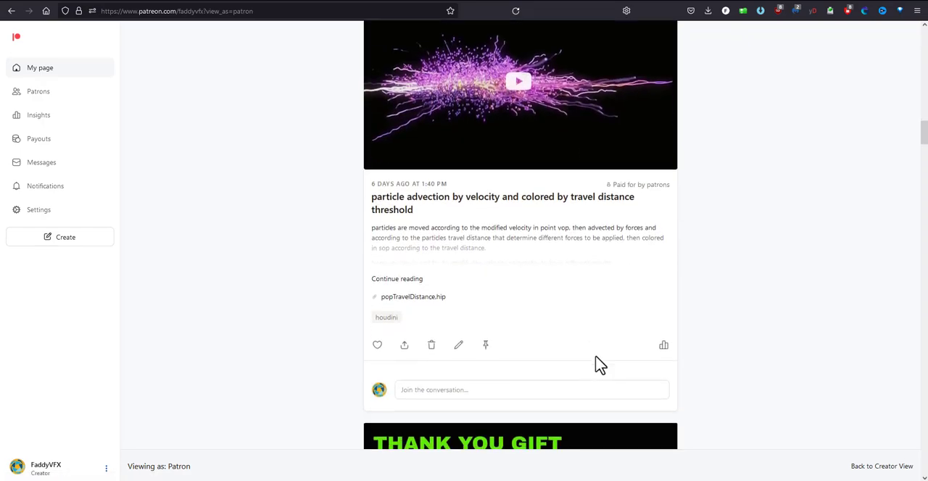
scroll(594, 366, down, 10)
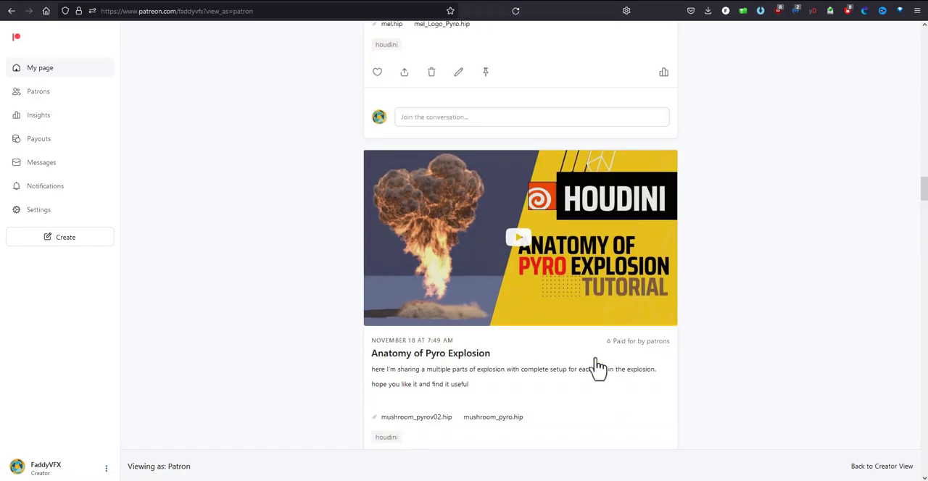
scroll(595, 369, down, 10)
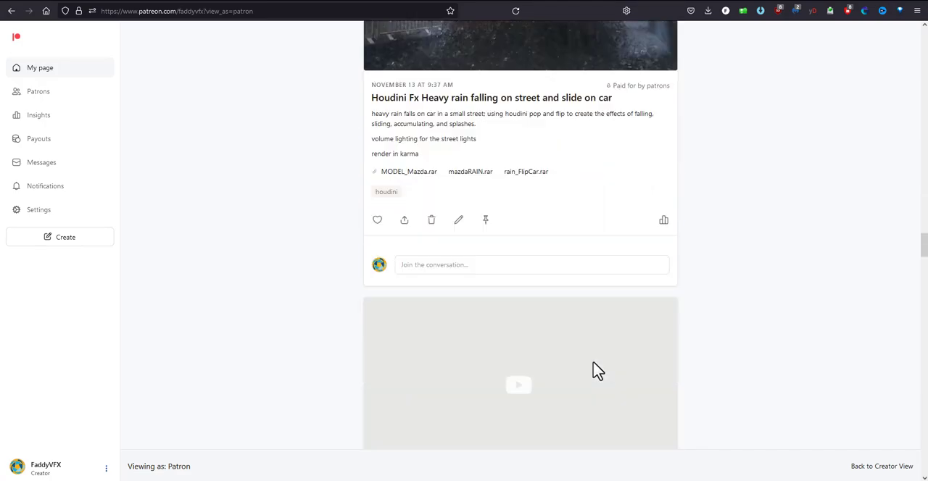
scroll(596, 372, down, 10)
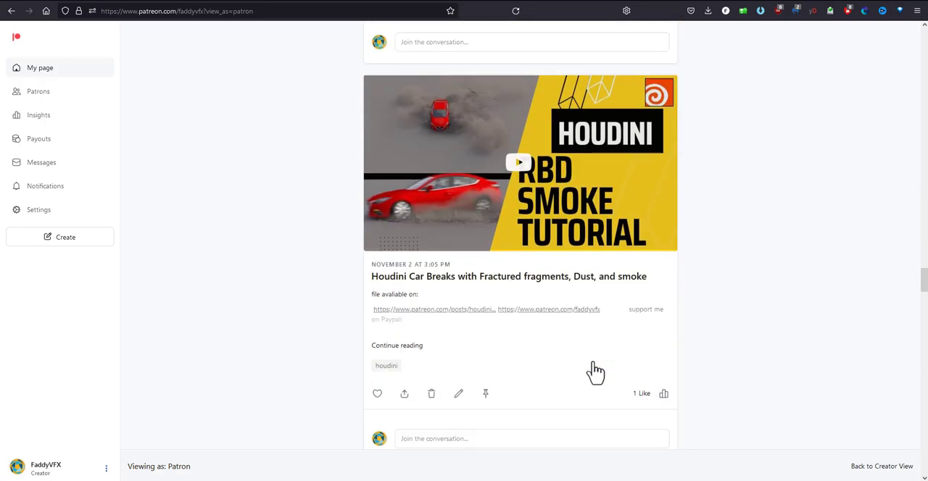
scroll(594, 372, down, 10)
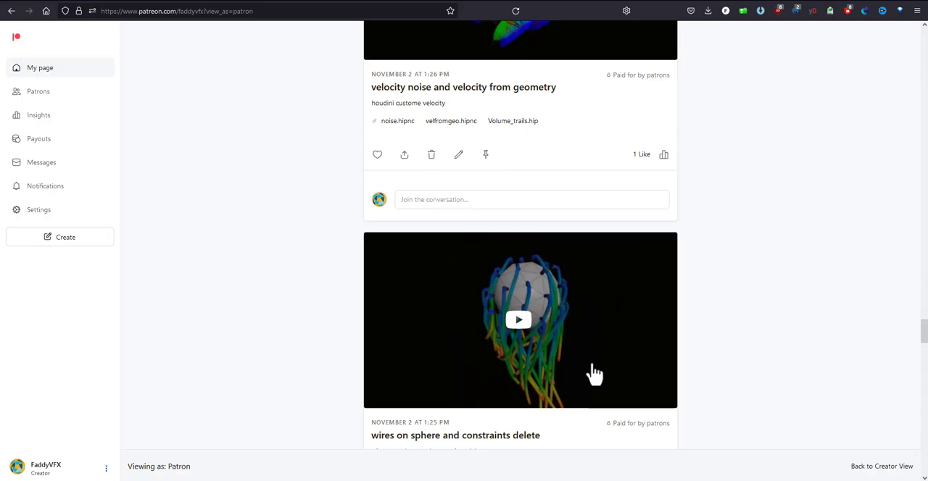
scroll(593, 372, down, 10)
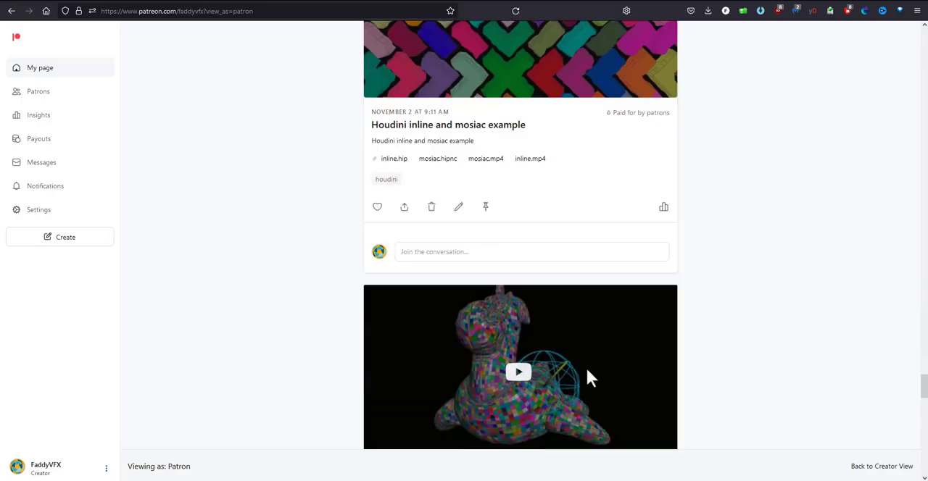
scroll(588, 378, down, 10)
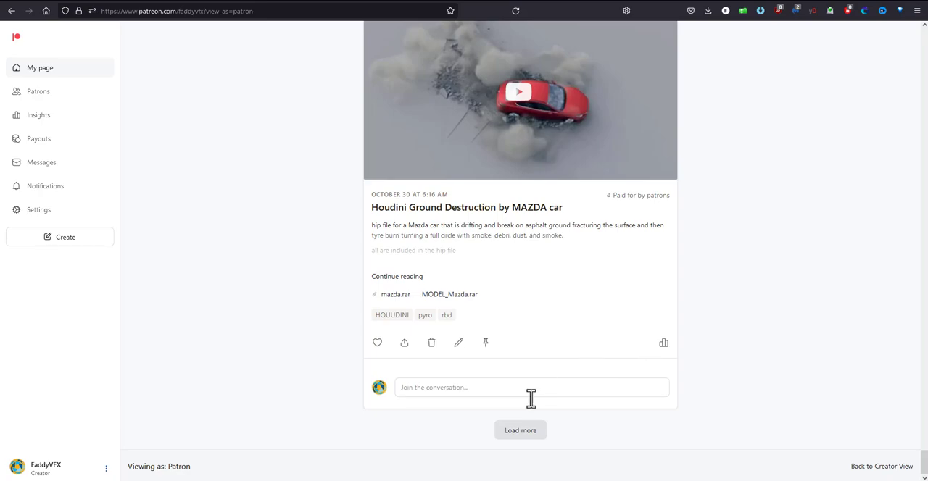
Load more posts, look through the older entries, and return to the start of the page
click(536, 428)
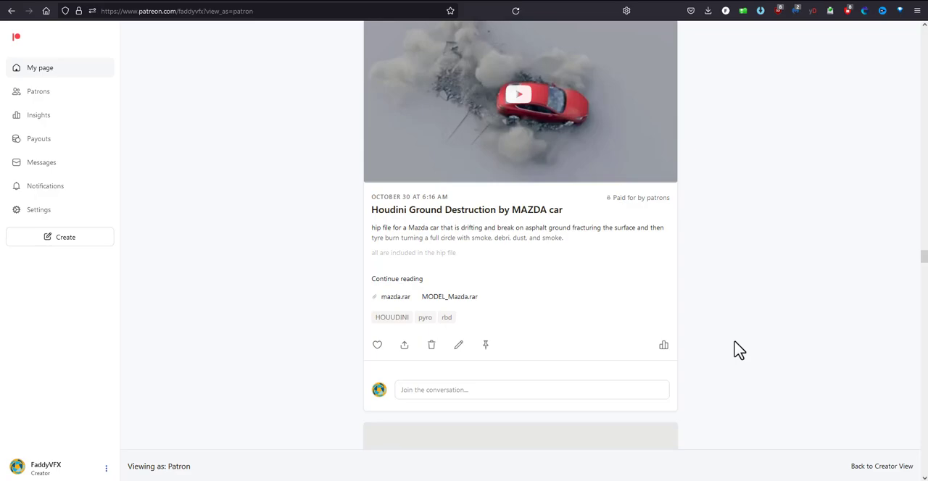
scroll(738, 350, down, 10)
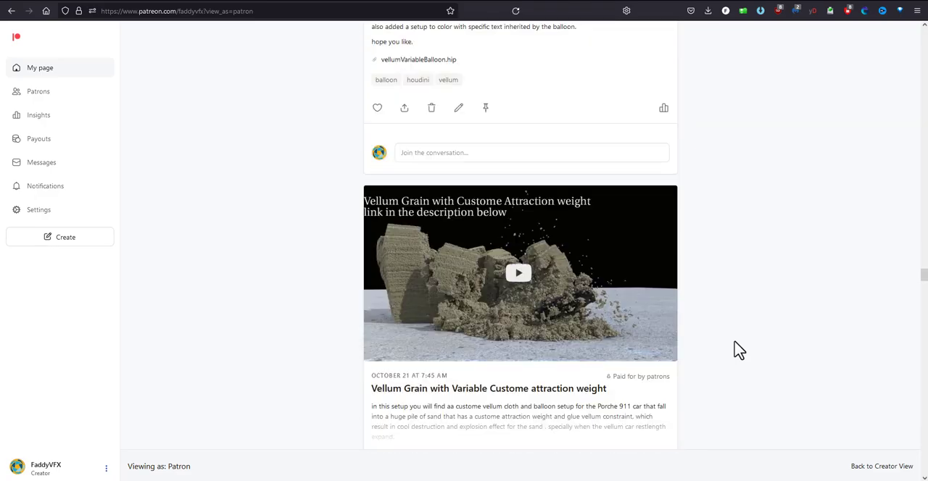
scroll(738, 350, down, 15)
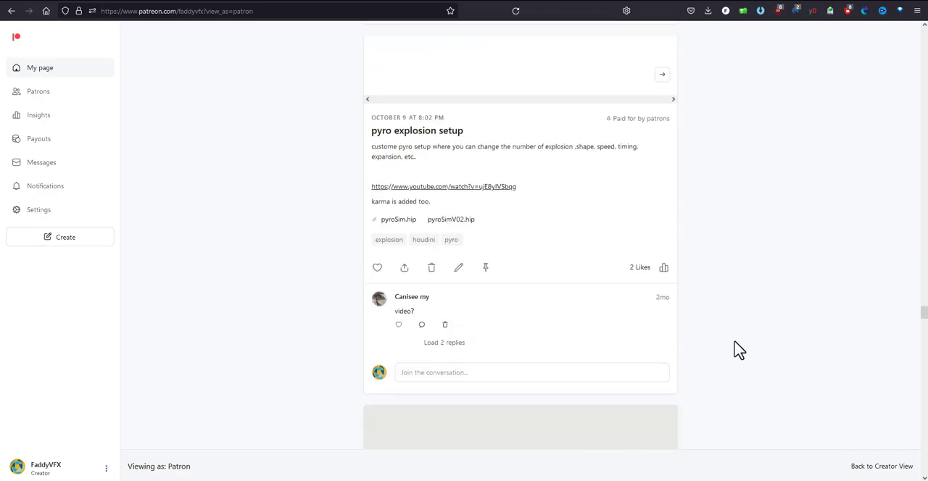
scroll(738, 350, down, 15)
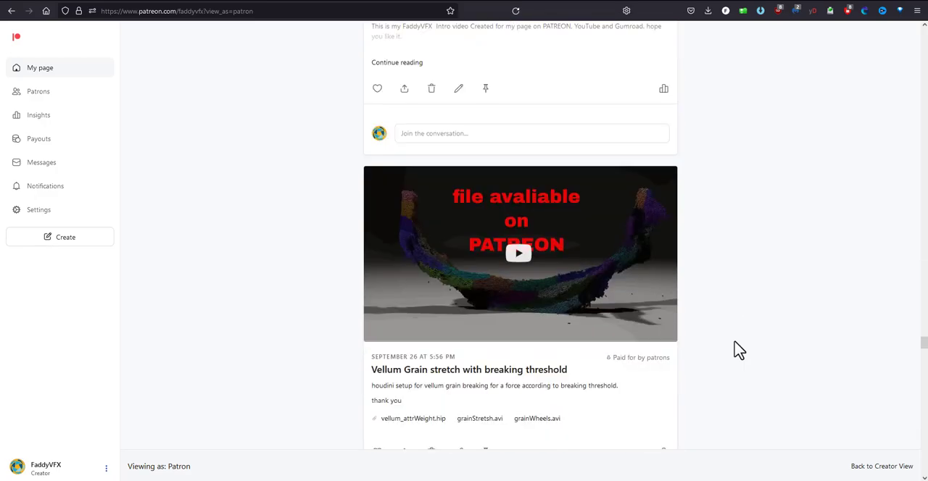
scroll(738, 350, down, 8)
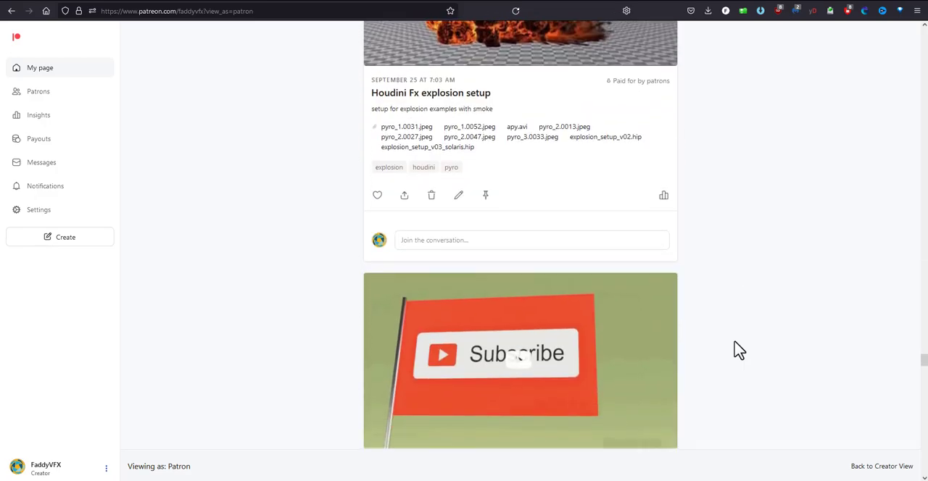
key(Home)
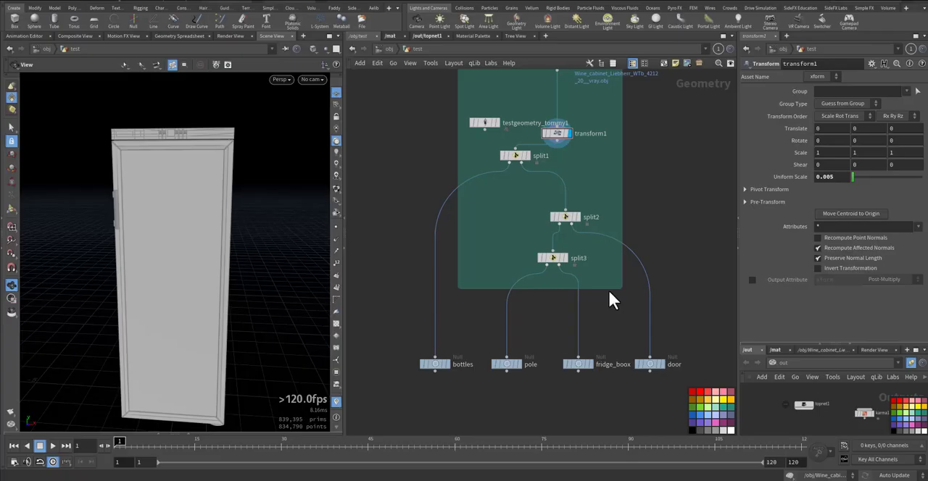
Switch to Houdini, inspect the whole cabinet, and display the door null to examine the door geometry on its own
middle_drag(608, 293, 638, 271)
drag(232, 230, 151, 244)
middle_drag(151, 244, 77, 237)
right_drag(187, 228, 128, 254)
drag(133, 238, 160, 258)
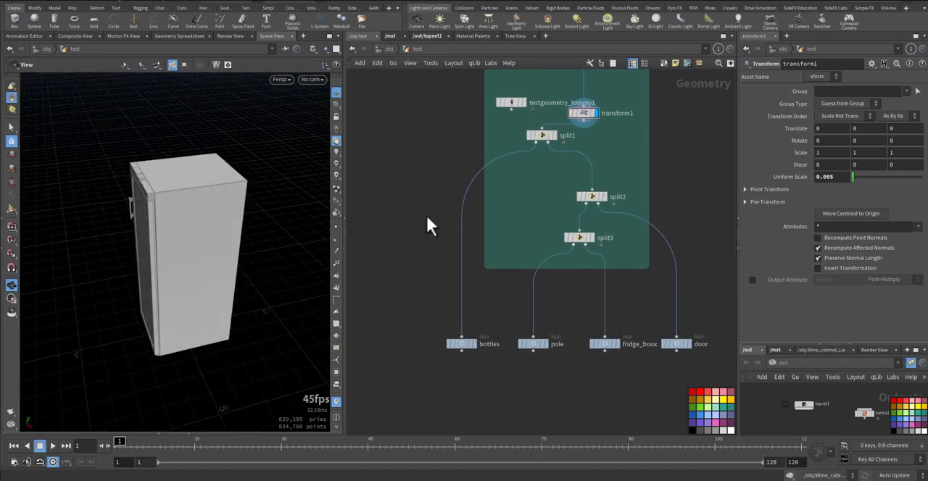
click(689, 344)
right_drag(152, 275, 251, 248)
drag(251, 248, 184, 245)
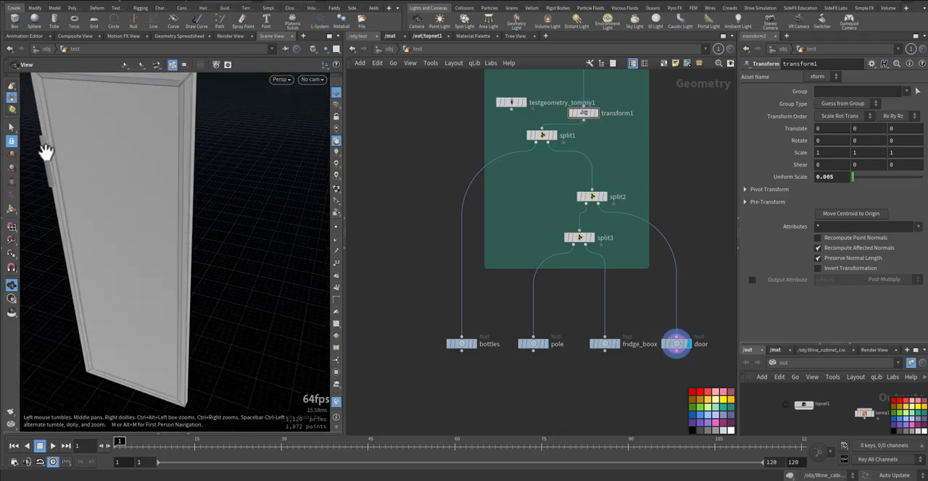
Display the fridge_boox null and examine the cabinet body's interior, shelves and frame corners
click(609, 344)
drag(221, 288, 160, 176)
drag(193, 252, 171, 158)
right_drag(172, 158, 285, 145)
middle_drag(286, 144, 152, 241)
right_drag(152, 242, 232, 195)
drag(232, 195, 201, 166)
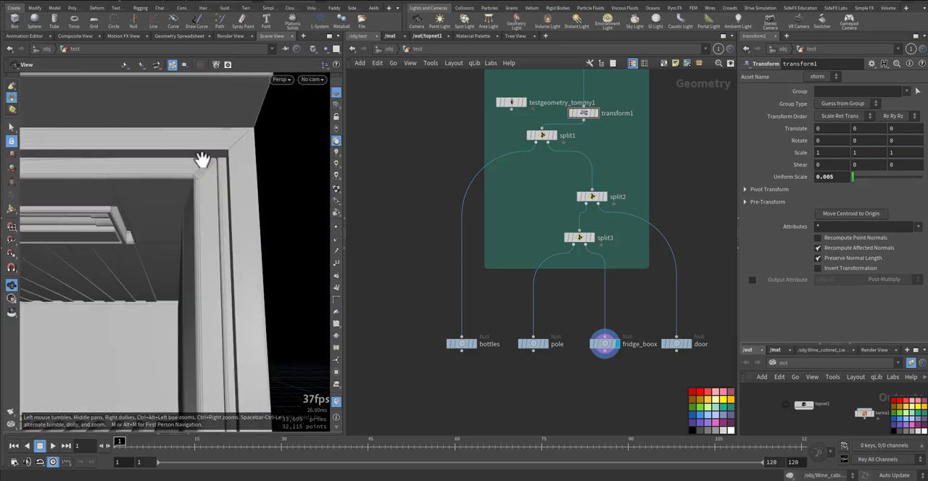
Template the pole null over the displayed fridge_boox geometry and inspect where the pole sits
click(543, 342)
drag(166, 240, 215, 156)
drag(205, 241, 154, 294)
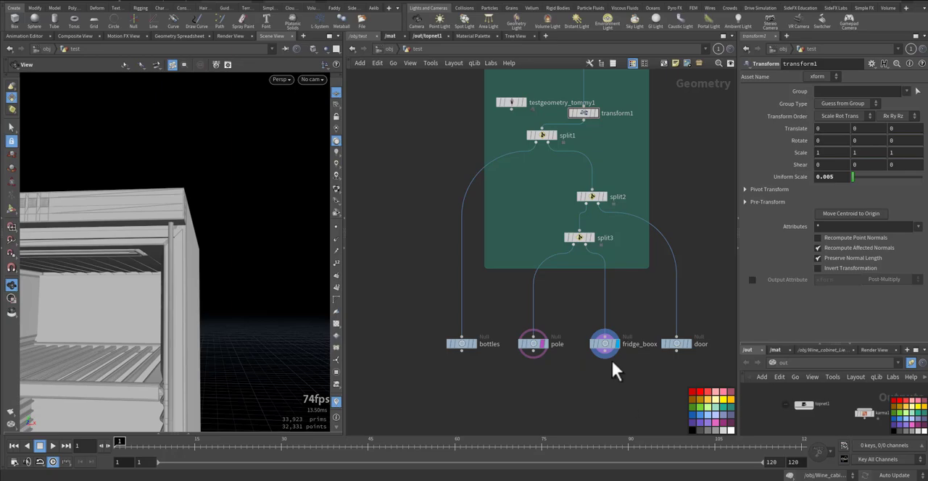
Display transform1 to view the complete imported cabinet before it is split
click(596, 115)
middle_drag(622, 149, 624, 212)
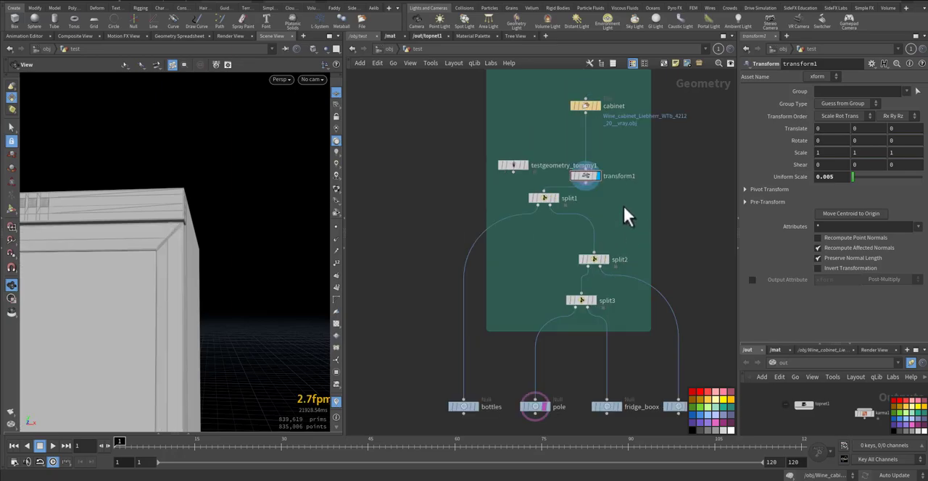
drag(622, 203, 566, 166)
drag(186, 248, 218, 217)
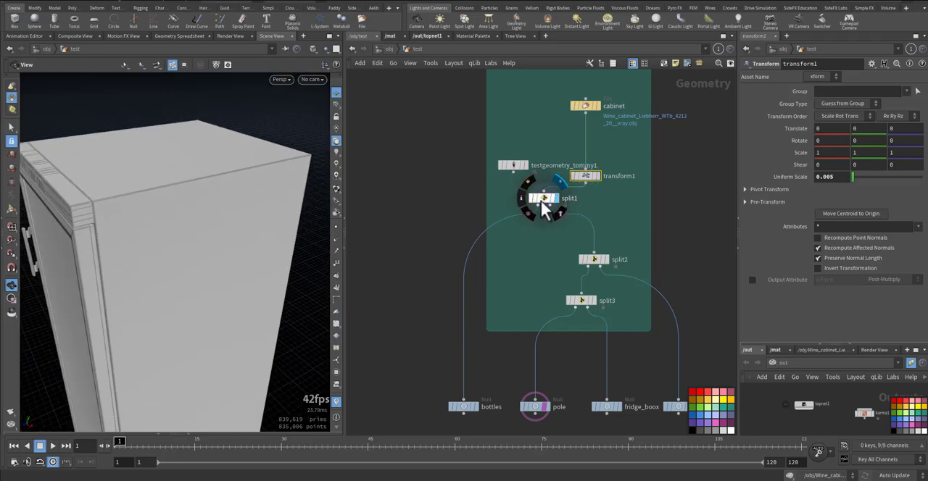
Display the split1 node and inspect the bottle geometry separation
click(555, 198)
middle_drag(532, 261, 563, 189)
drag(186, 296, 209, 276)
Display split2 and split3 in turn to review how the door and the pole are separated from the body
middle_drag(586, 188, 527, 210)
click(583, 207)
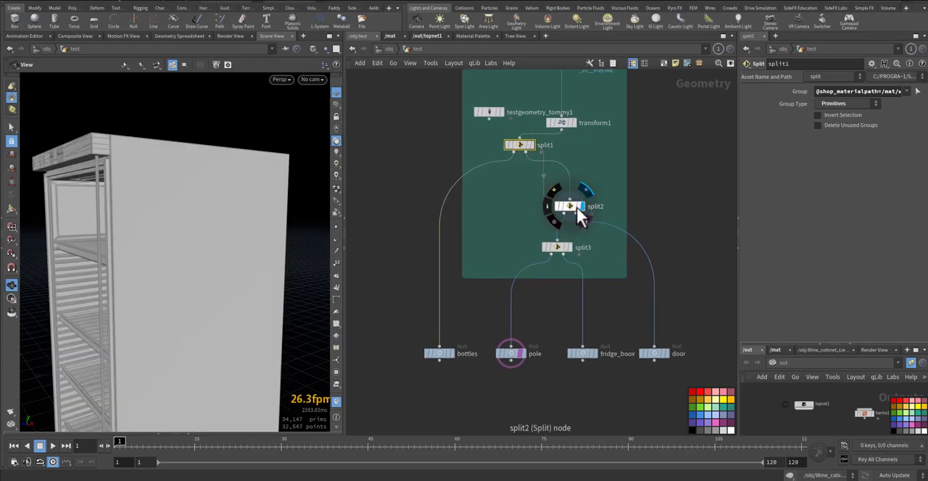
click(570, 207)
drag(159, 222, 263, 228)
click(556, 248)
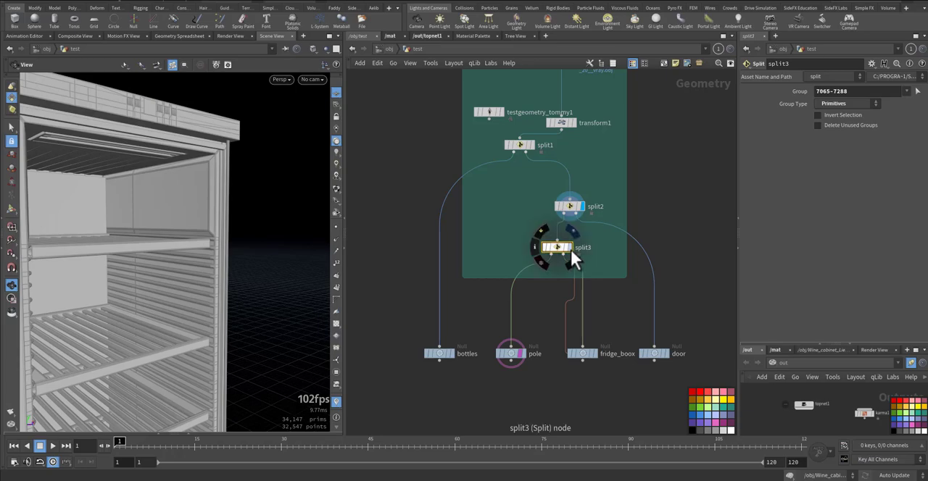
click(569, 248)
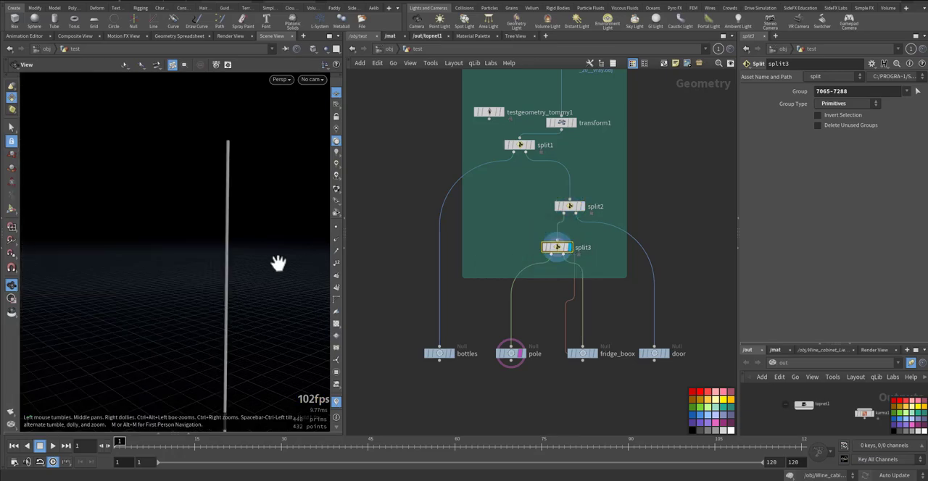
Display the pole, fridge_boox and door nulls one after another to compare the separated parts
click(511, 355)
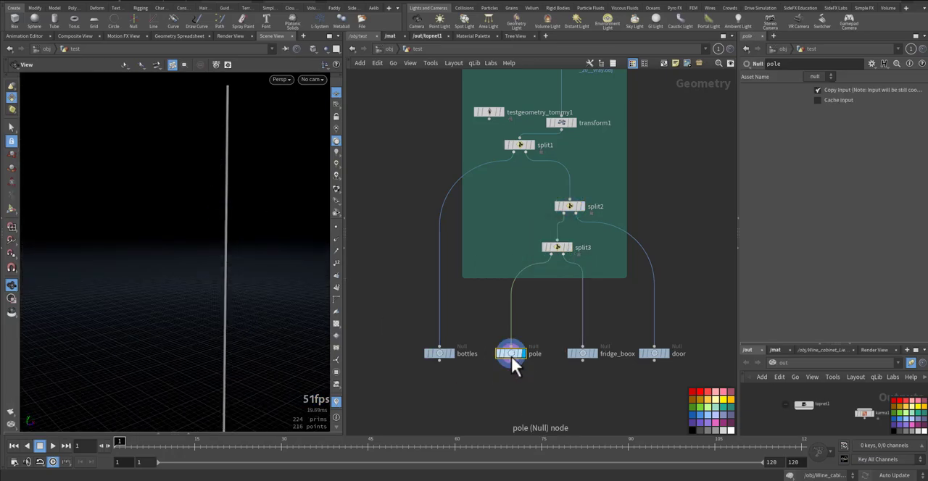
click(587, 355)
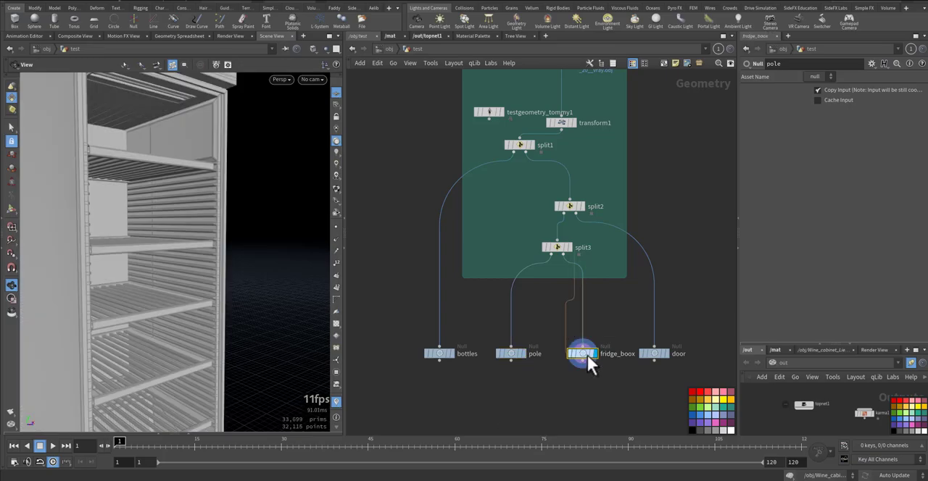
click(653, 353)
middle_drag(590, 375, 577, 350)
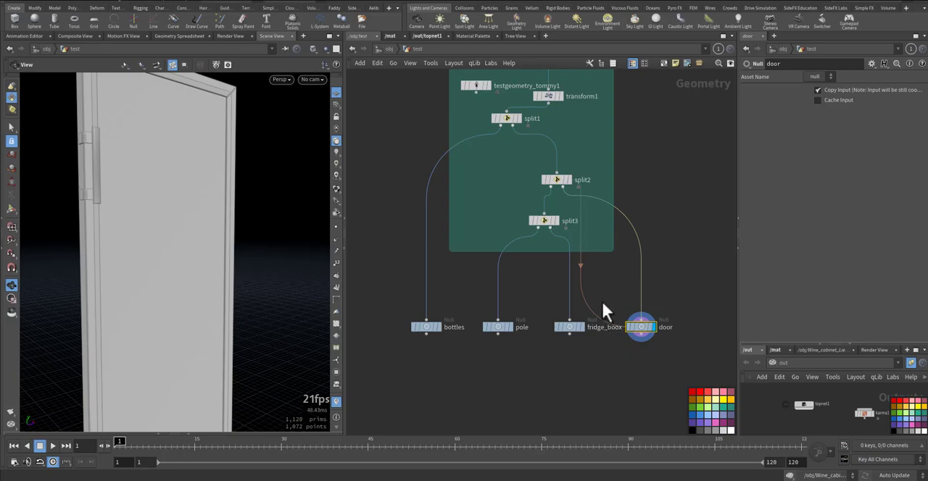
Display the pole null with the door null templated as a wireframe reference, and inspect the pole's upper end
click(507, 327)
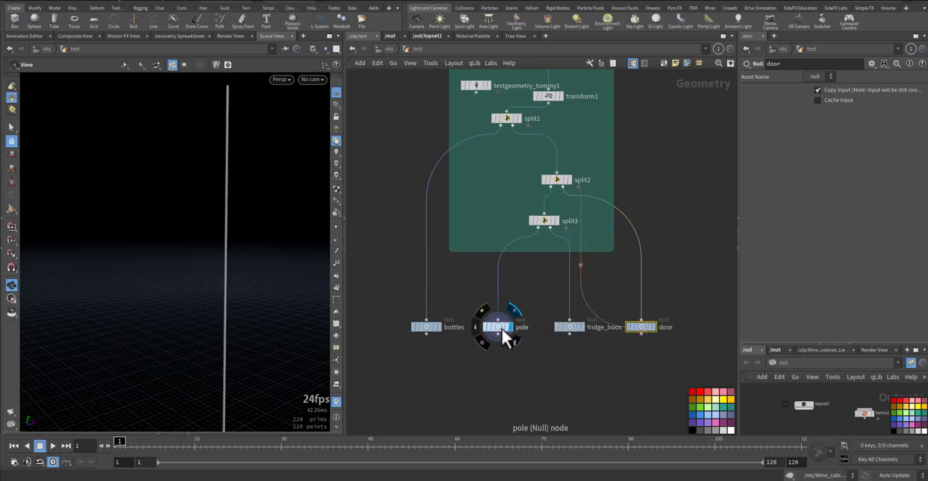
click(651, 327)
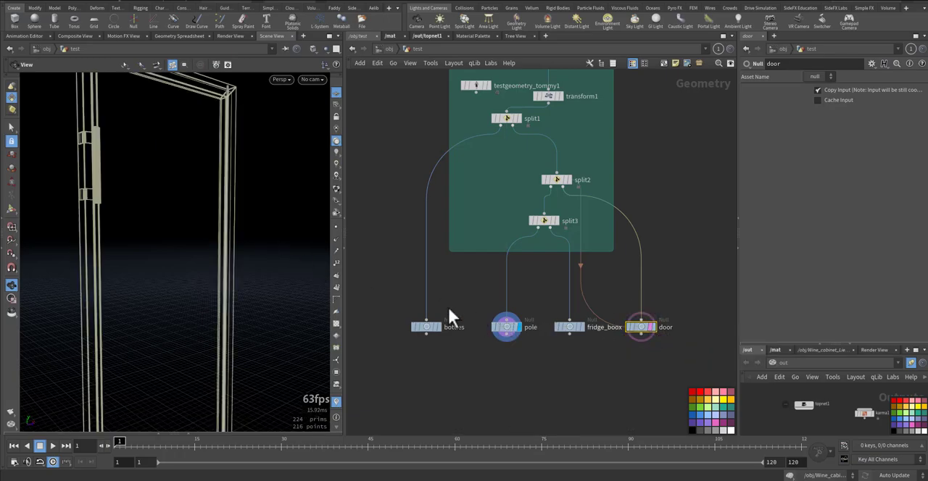
drag(199, 258, 195, 222)
right_drag(194, 221, 298, 208)
middle_drag(261, 220, 22, 274)
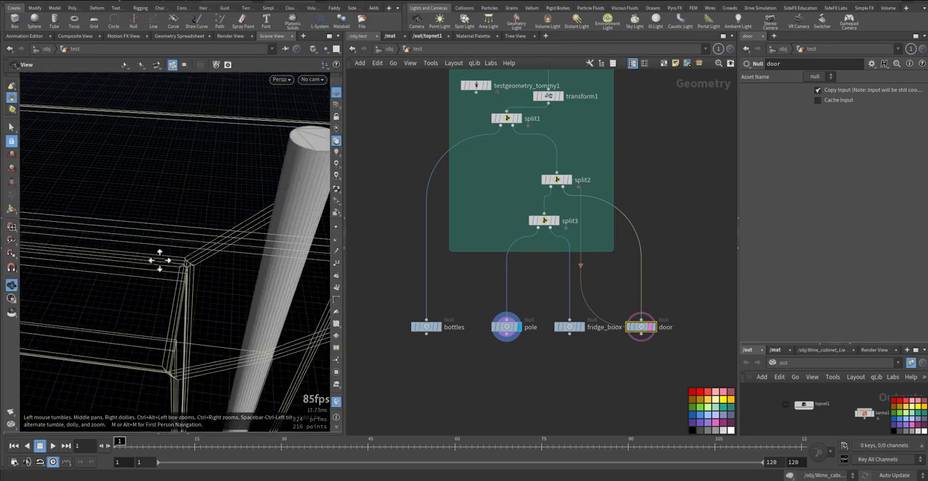
middle_drag(178, 249, 109, 279)
drag(240, 251, 241, 225)
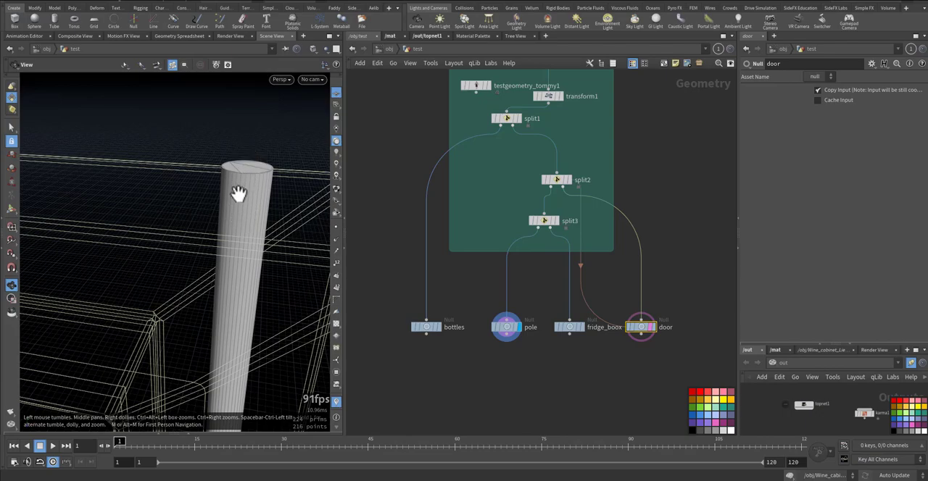
Paste a Transform node with Y translate 3.959, Y scale 0.01 and pivot $CEX, $CEY, $CEZ, wire it below the pole null and display it
click(239, 193)
key(ctrl+c)
drag(241, 202, 214, 153)
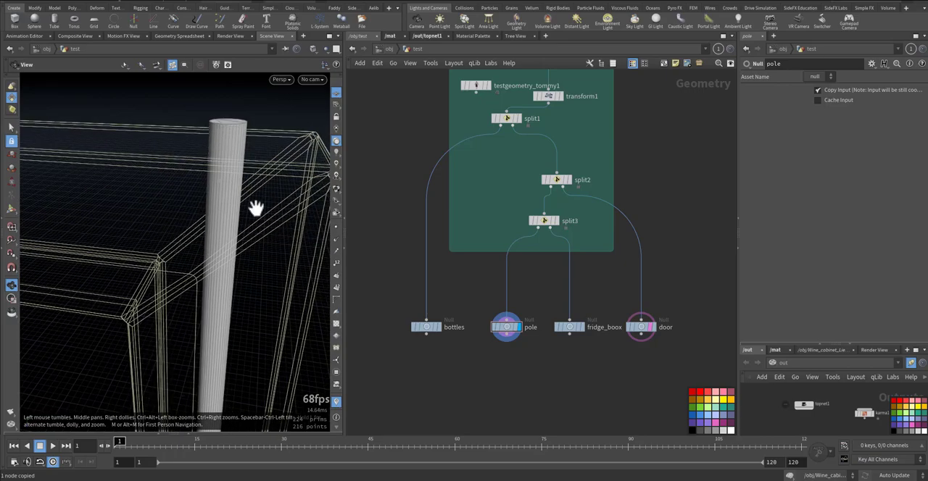
key(ctrl+v)
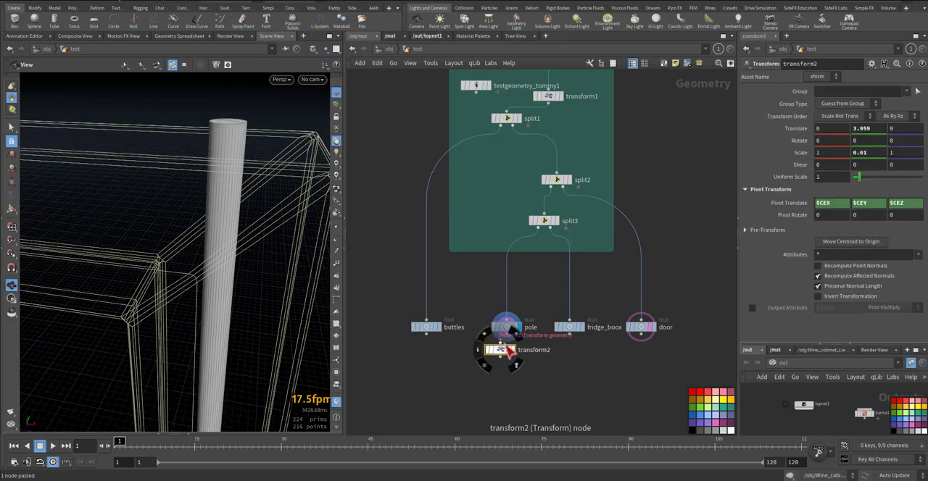
click(510, 347)
drag(502, 353, 508, 363)
mouse_move(237, 180)
mouse_down()
mouse_move(208, 187)
mouse_move(215, 207)
mouse_move(210, 183)
mouse_move(217, 198)
mouse_move(236, 180)
mouse_up()
scroll(254, 167, up, 3)
middle_drag(256, 166, 211, 175)
drag(211, 174, 216, 172)
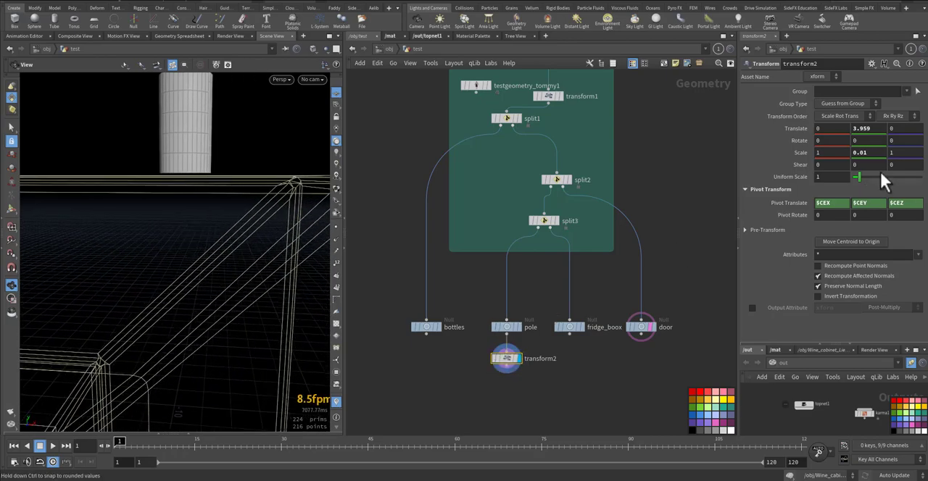
Widen the parameter pane and point out transform2's Y scale value
drag(738, 143, 692, 147)
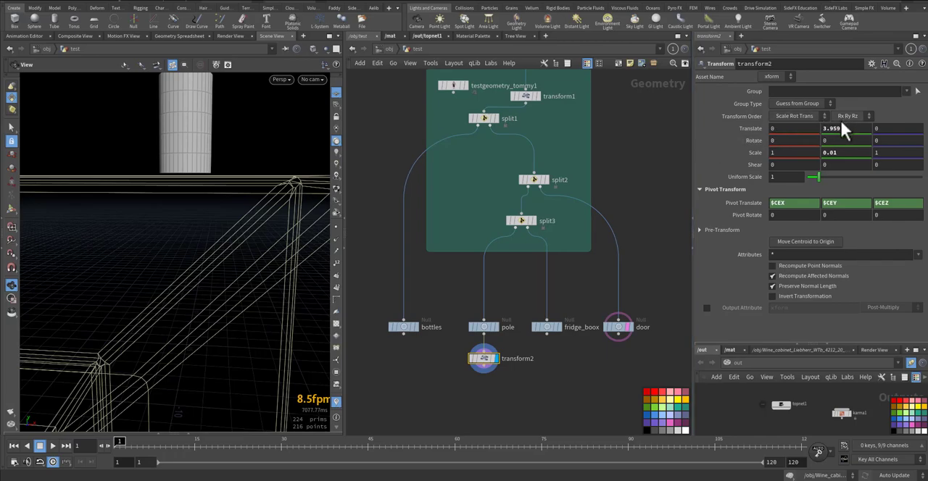
drag(841, 153, 816, 153)
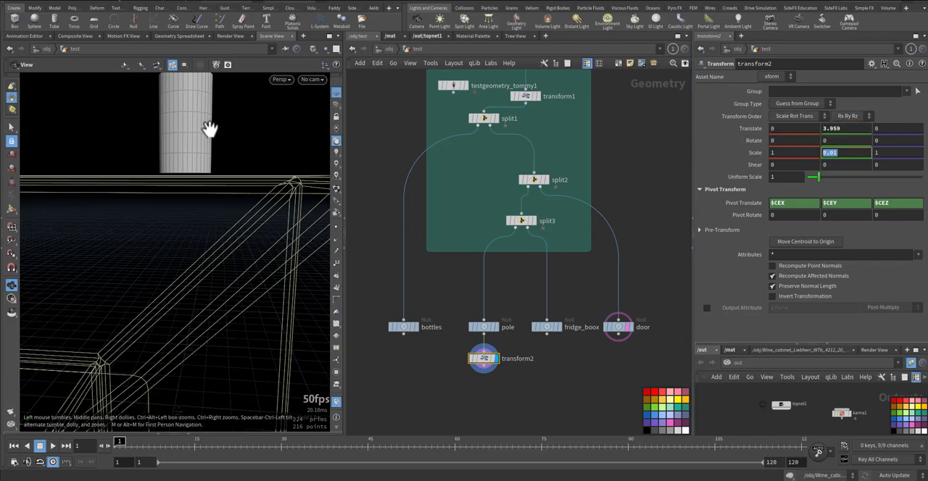
click(568, 366)
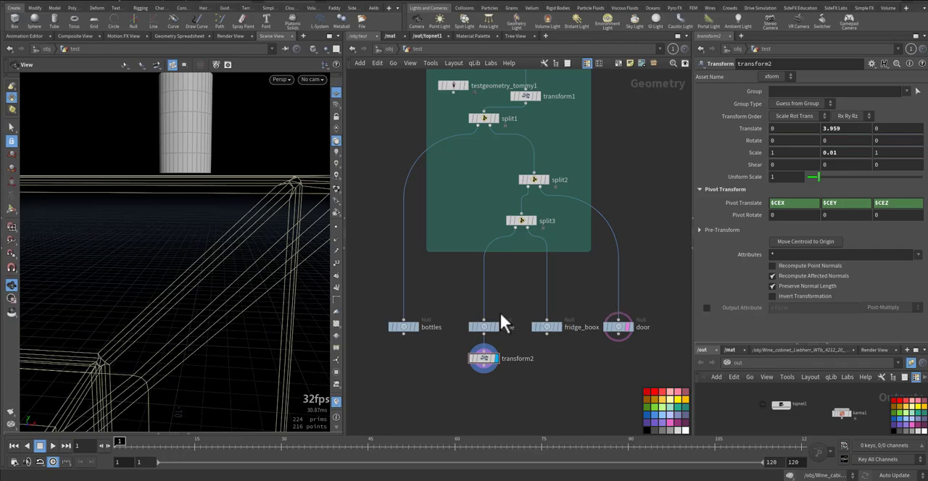
Add a displayed Assemble node below transform2 with output prefix pole and Create Packed Primitives enabled, and check its node info
key(Tab)
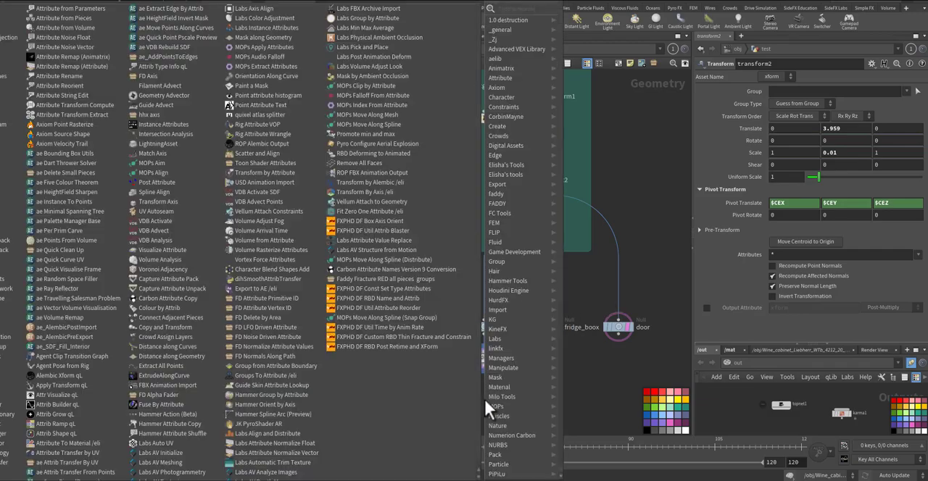
text(assem)
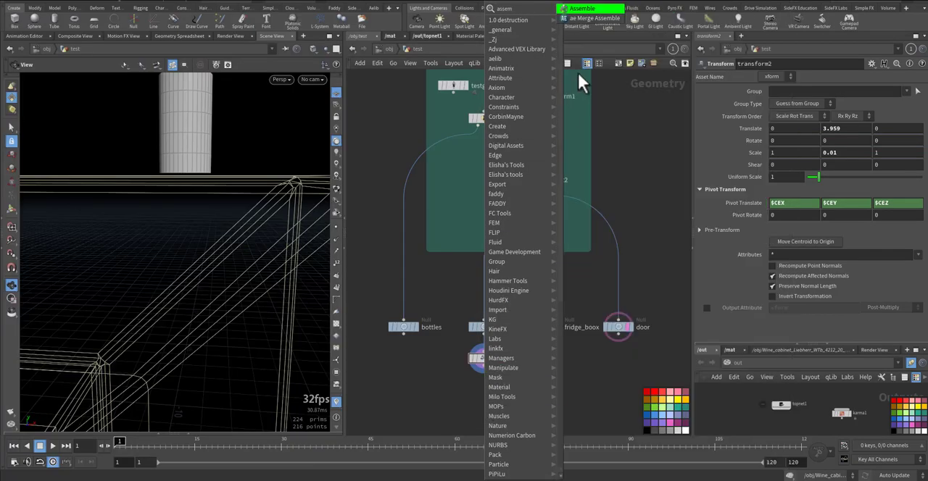
click(578, 9)
click(498, 387)
double_click(788, 115)
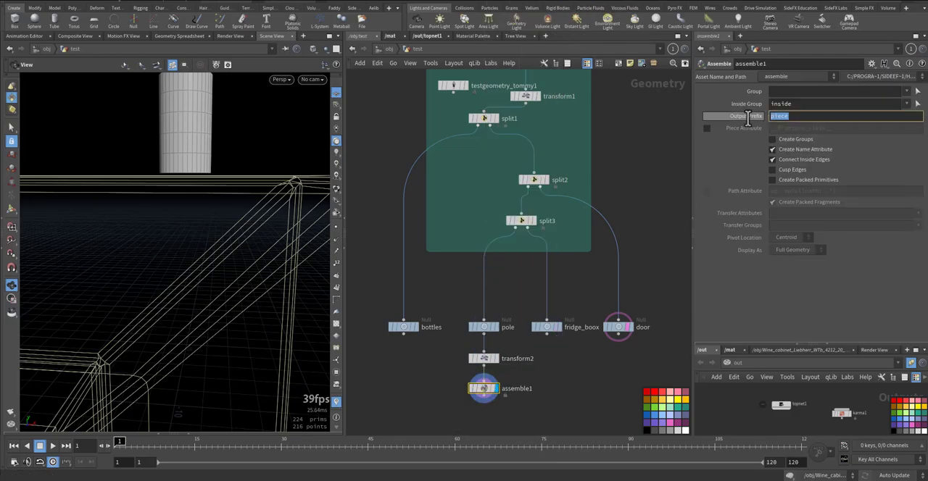
text(pole)
click(773, 179)
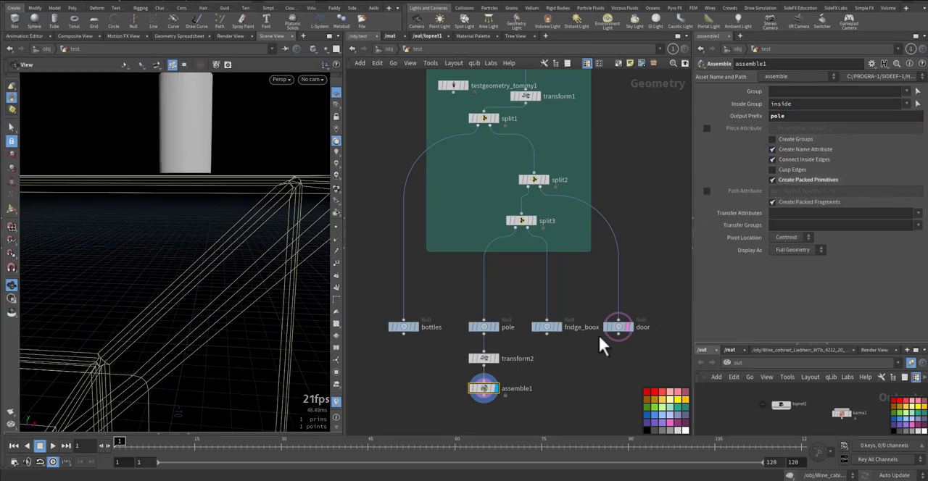
middle_click(485, 389)
Paste a second Transform node with Y translate 3.8794, X scale 6.5 and Y scale 0.01, wire it to the pole null and display it
key(ctrl+c)
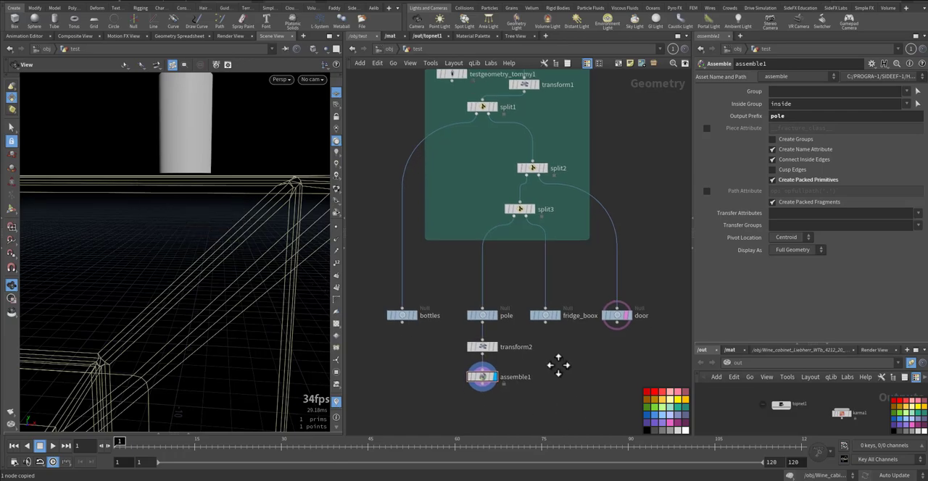
key(ctrl+v)
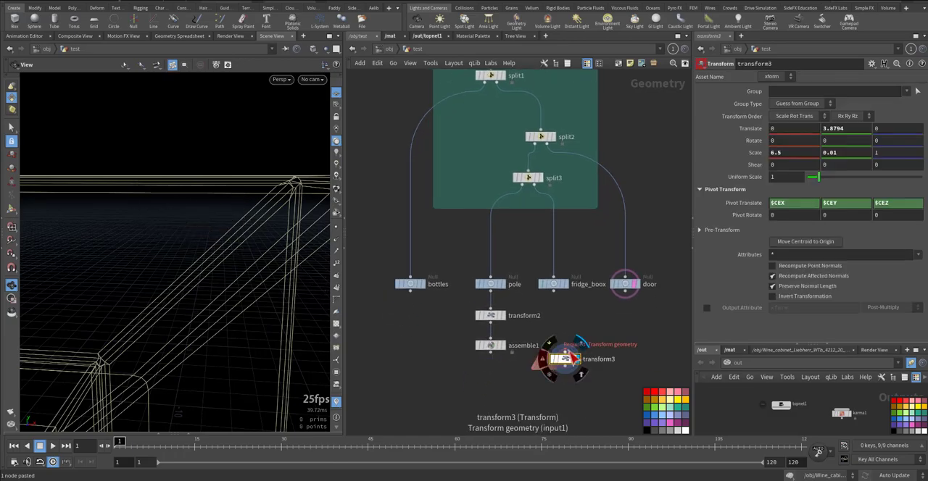
click(565, 351)
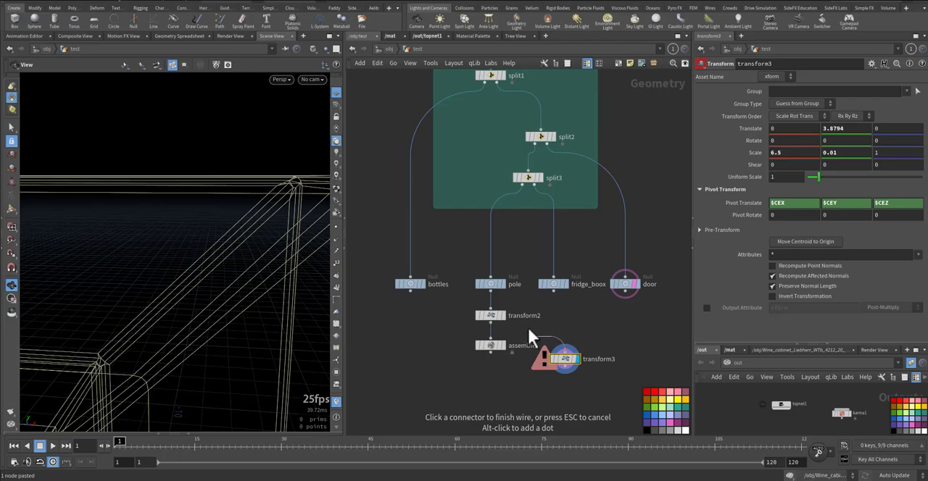
click(511, 291)
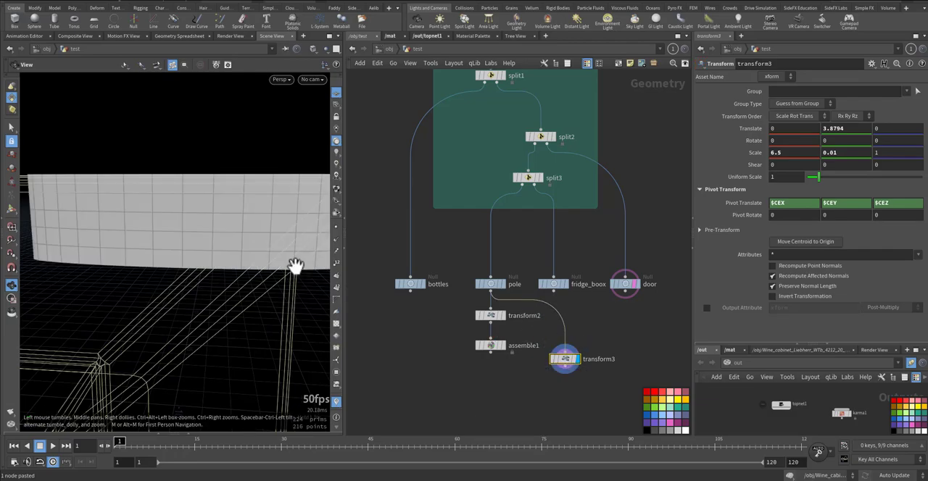
drag(559, 379, 559, 381)
drag(262, 232, 266, 251)
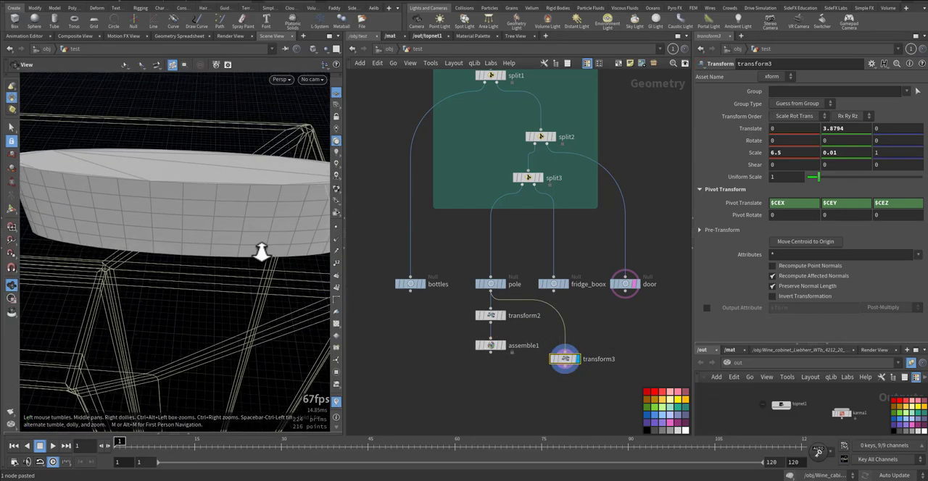
scroll(265, 251, down, 4)
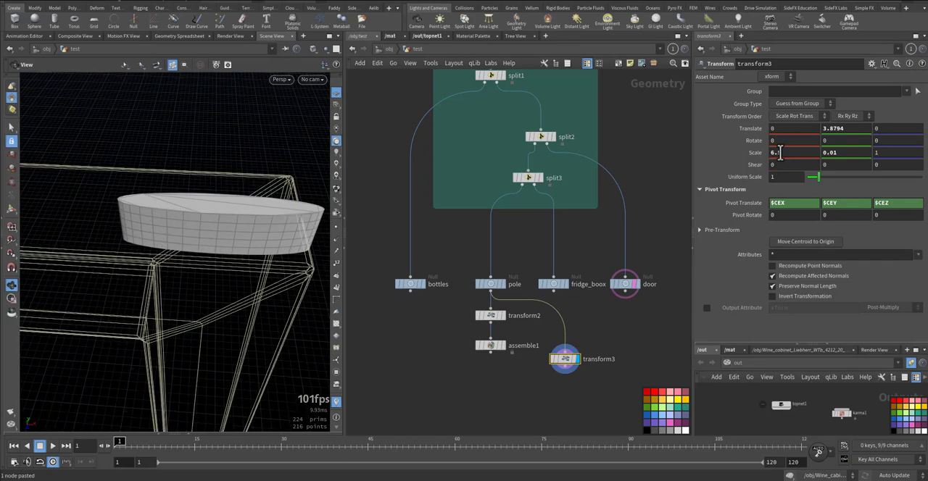
Template assemble1 over the displayed transform3 and examine how the small pole piece sits on the wide disc at the door's upper corner
drag(863, 129, 801, 130)
middle_drag(516, 364, 500, 313)
click(497, 296)
right_drag(211, 219, 317, 203)
drag(317, 203, 218, 249)
right_drag(210, 232, 199, 246)
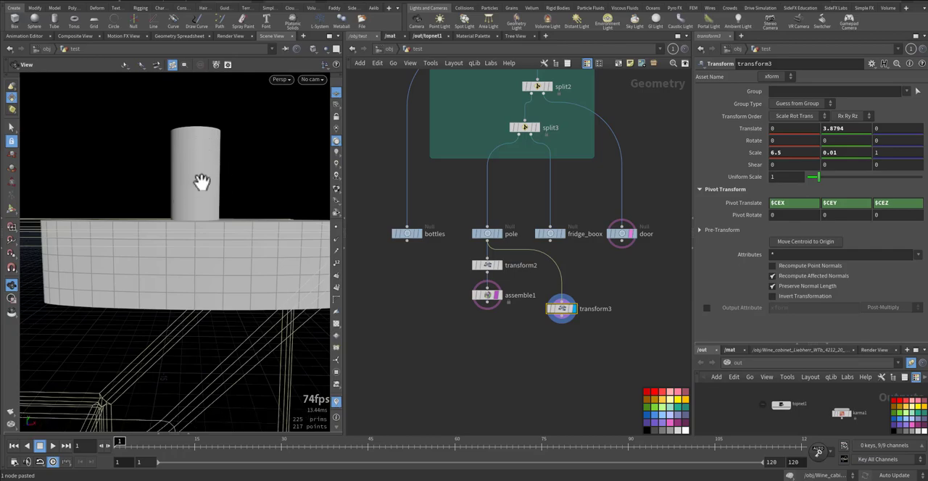
middle_drag(208, 301, 232, 227)
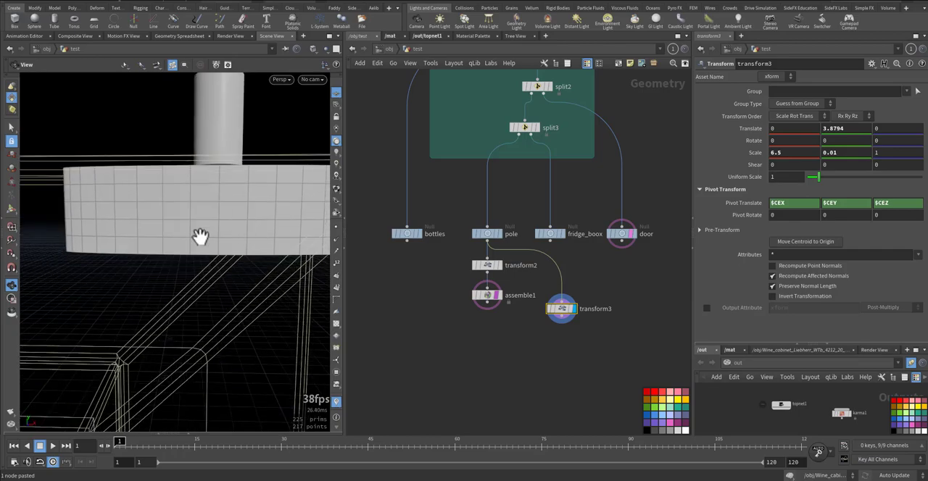
scroll(198, 321, down, 10)
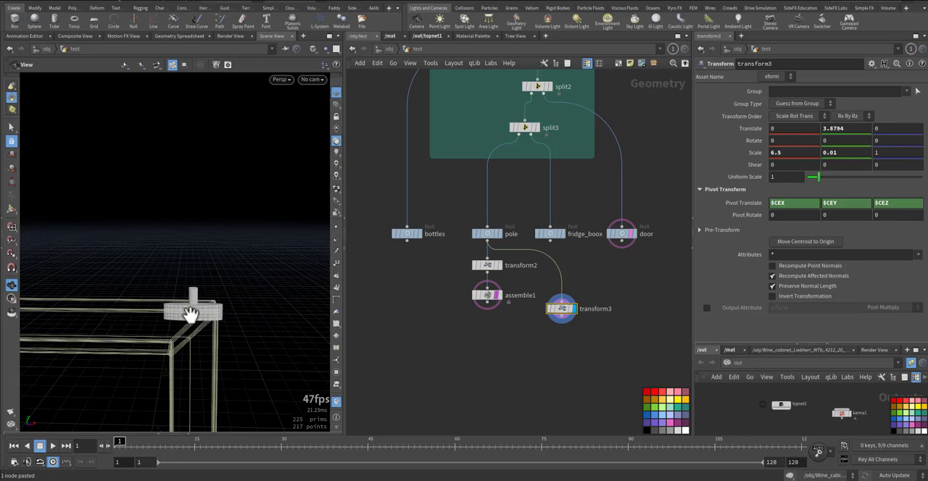
right_drag(193, 314, 335, 292)
mouse_move(185, 322)
mouse_down()
mouse_move(180, 355)
mouse_move(190, 307)
mouse_up()
Add an Assemble node below transform3 with output prefix Top_pole and Create Packed Primitives enabled, and display it
middle_drag(449, 367, 466, 321)
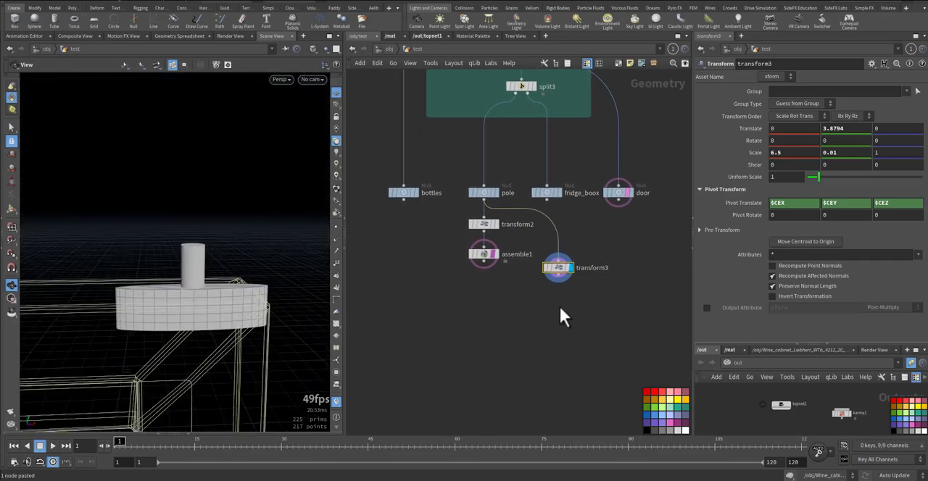
key(Tab)
text(ass)
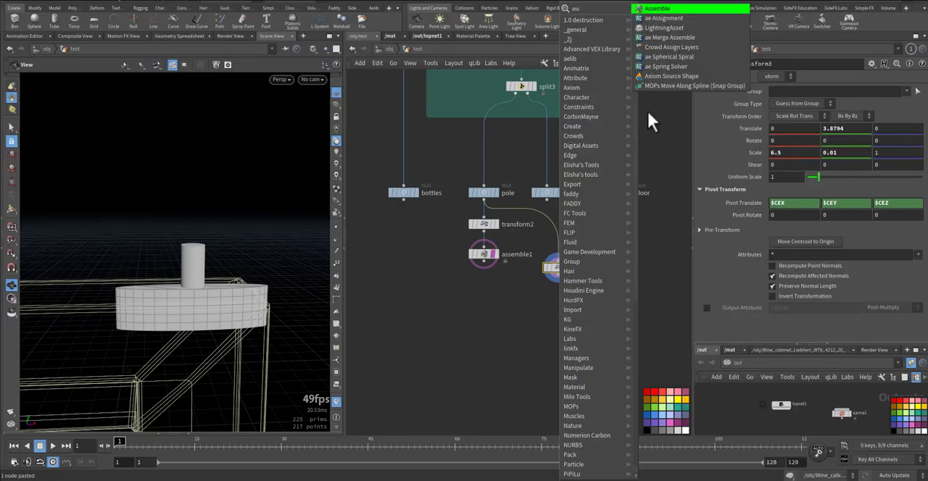
click(663, 9)
click(558, 297)
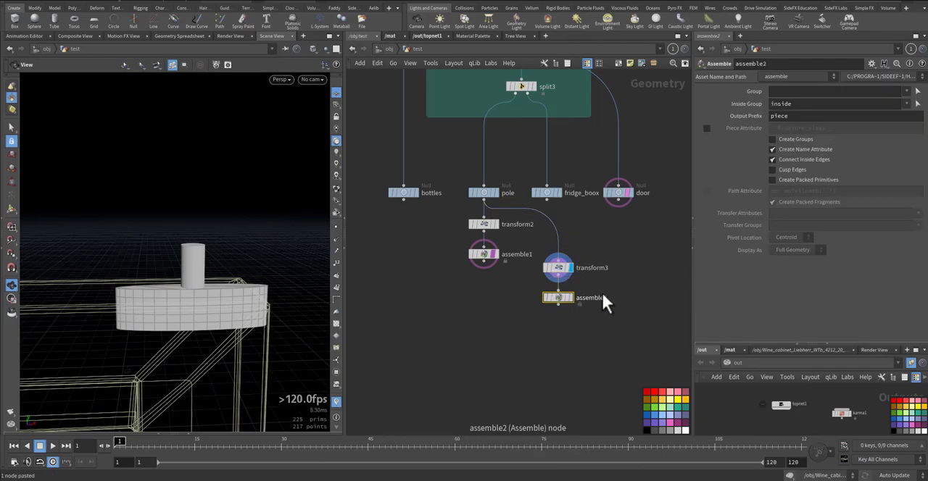
click(772, 179)
drag(790, 115, 755, 114)
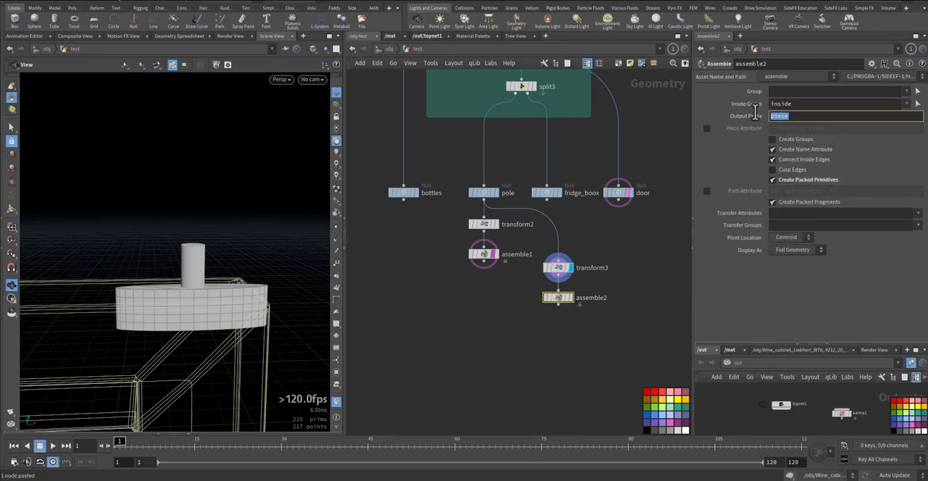
text(Top_pole)
click(570, 297)
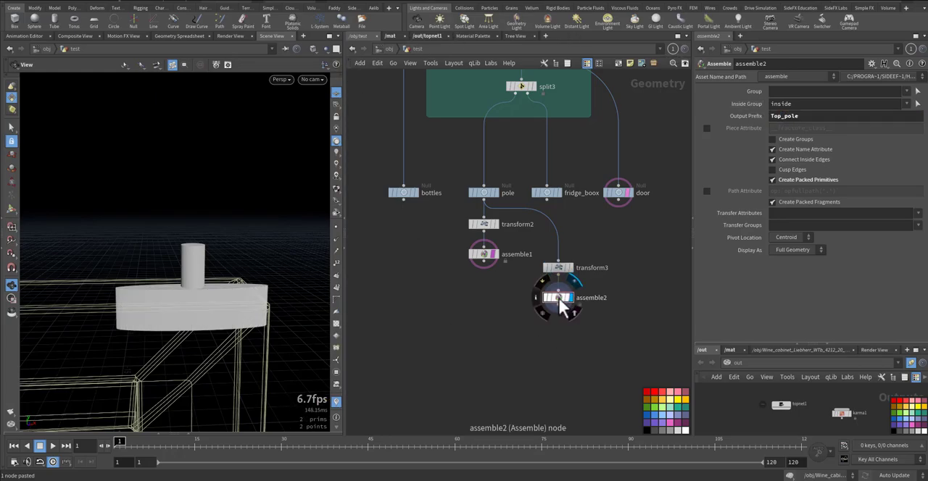
Turn off the template display of assemble1 and the door null, keeping assemble2 displayed
click(492, 255)
click(566, 299)
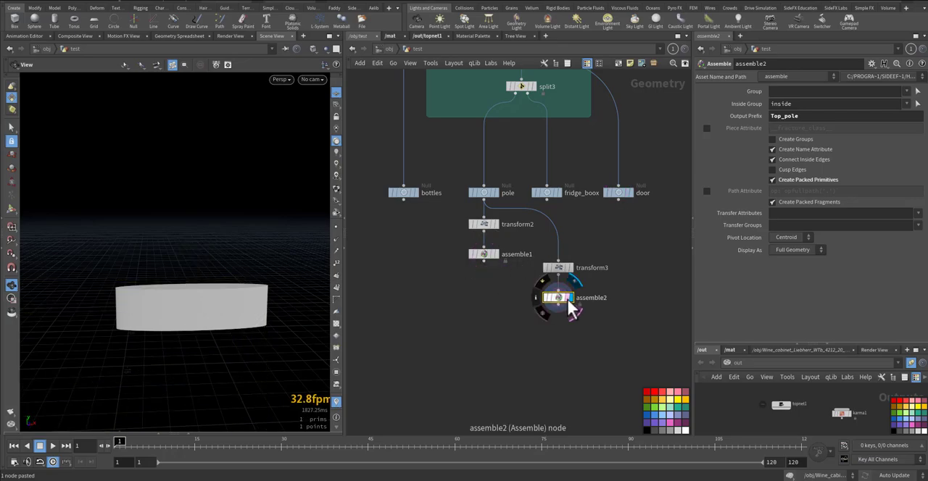
click(643, 311)
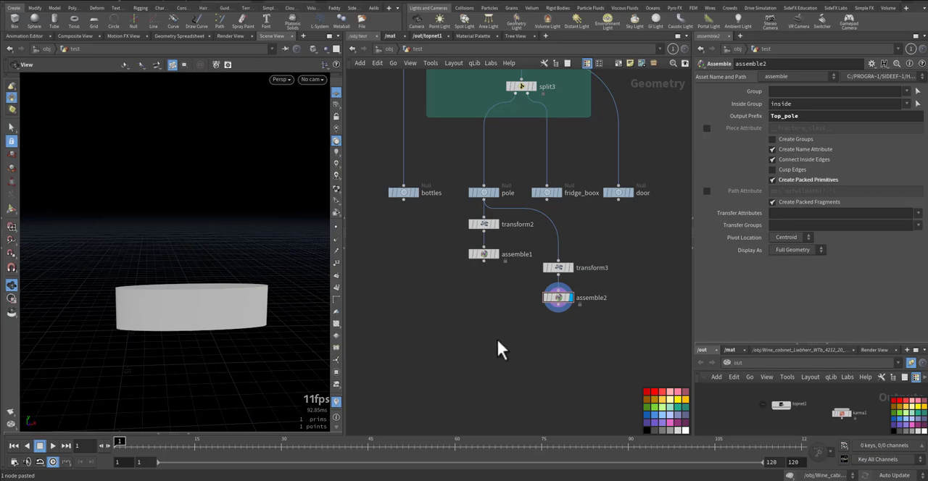
Move assemble1 down level with assemble2 and display it to check its name attribute in the node info
middle_drag(484, 336, 524, 301)
drag(523, 220, 522, 265)
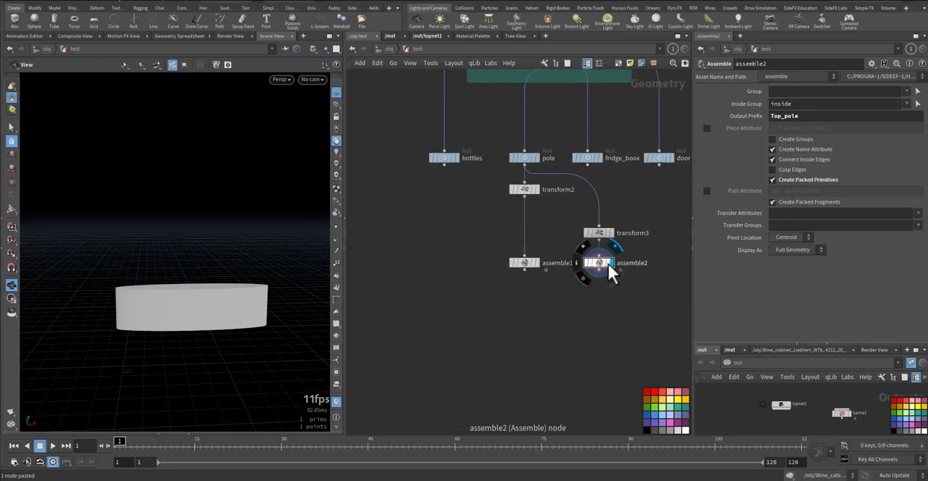
click(537, 263)
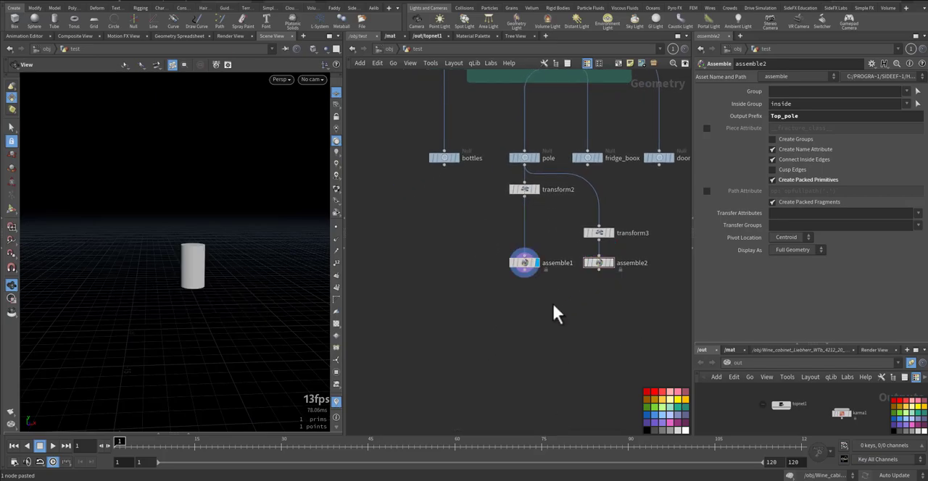
middle_click(520, 264)
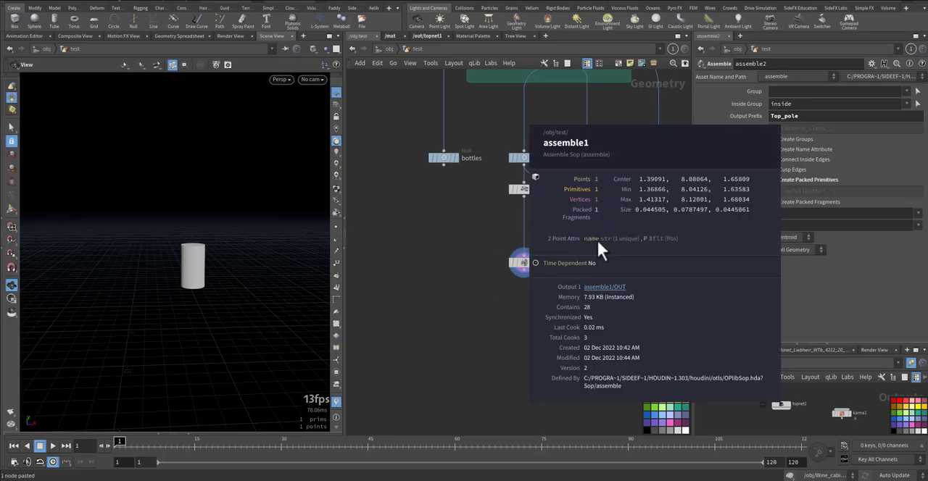
Add a Merge node fed by assemble1 and assemble2, display it and check its node info
key(m)
click(541, 309)
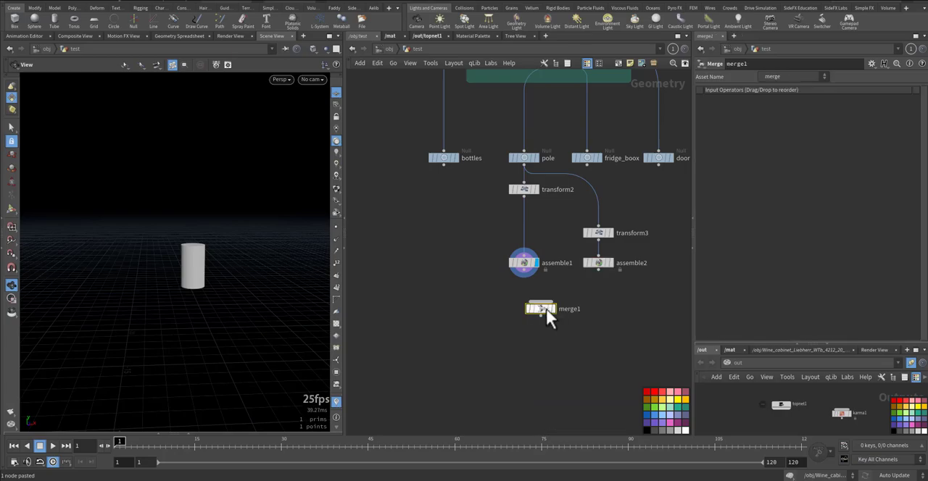
scroll(542, 310, up, 2)
click(544, 304)
click(529, 260)
click(552, 303)
click(642, 239)
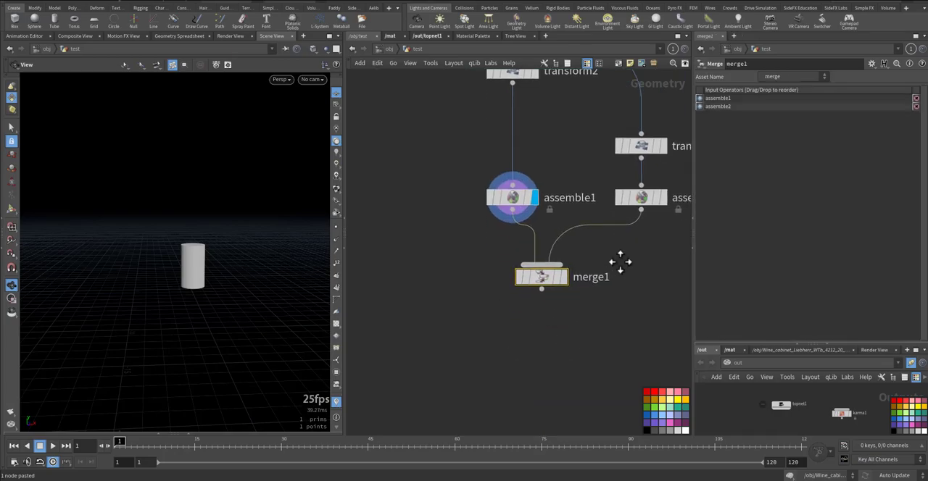
middle_click(543, 269)
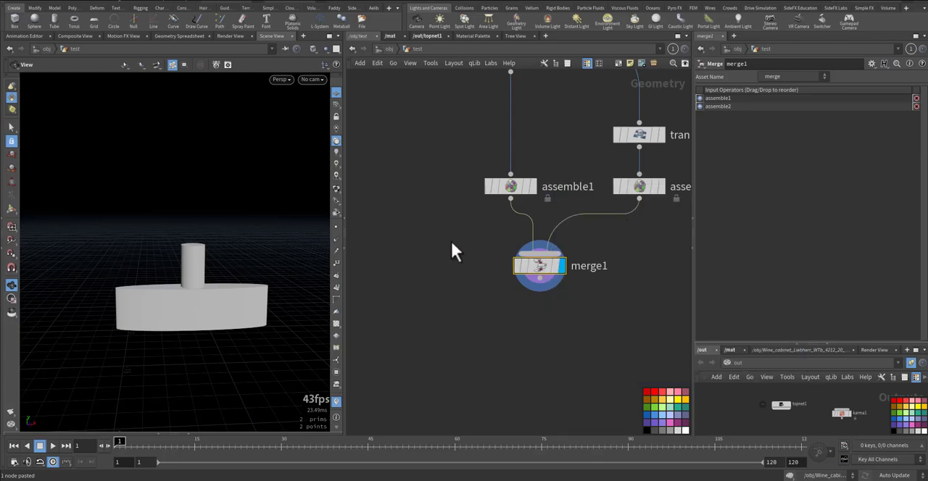
Set Display As to Centroid on both Assemble nodes and show point numbers in the viewport
drag(441, 168, 644, 212)
click(803, 249)
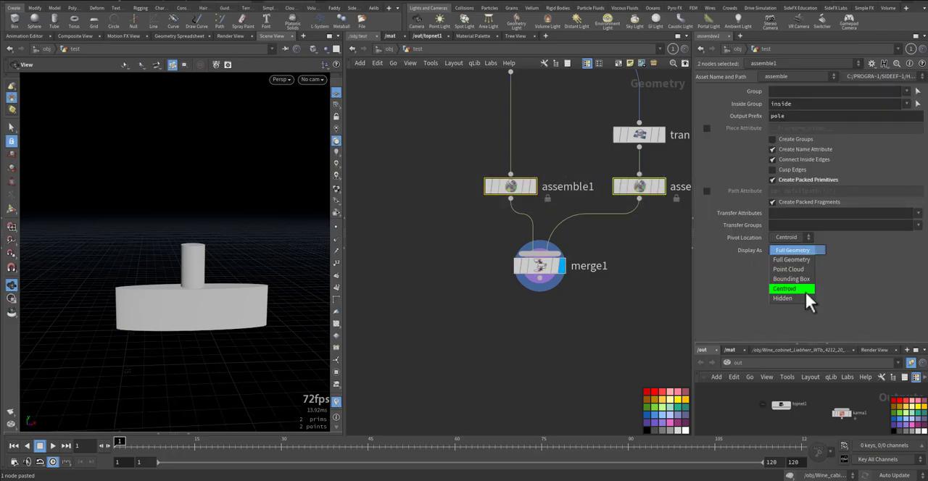
click(804, 291)
middle_drag(212, 269, 214, 236)
right_drag(227, 248, 283, 231)
drag(242, 255, 244, 245)
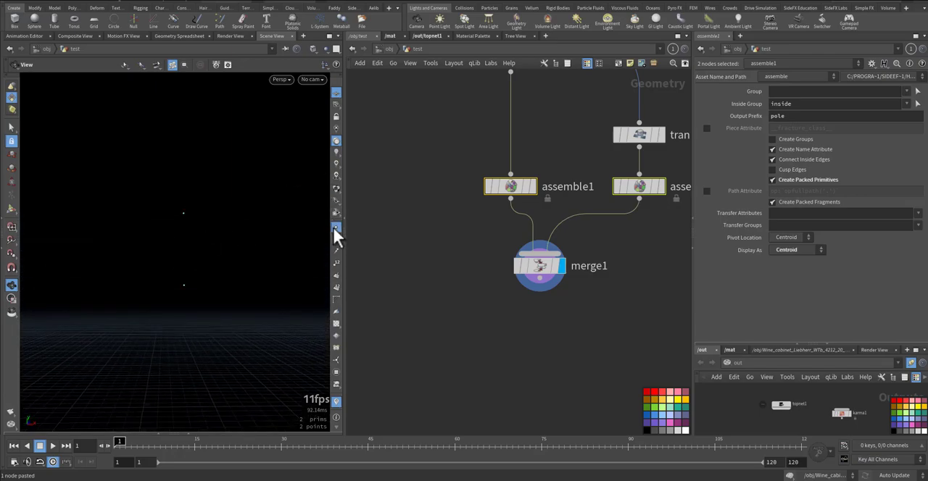
click(340, 260)
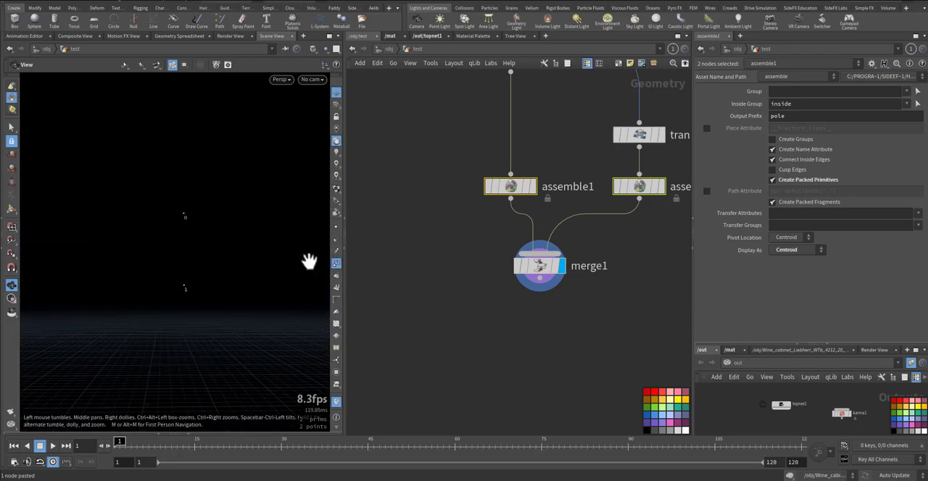
Check the name attribute of merge1's points in the Geometry Spreadsheet, and close the spreadsheet
drag(476, 245, 585, 313)
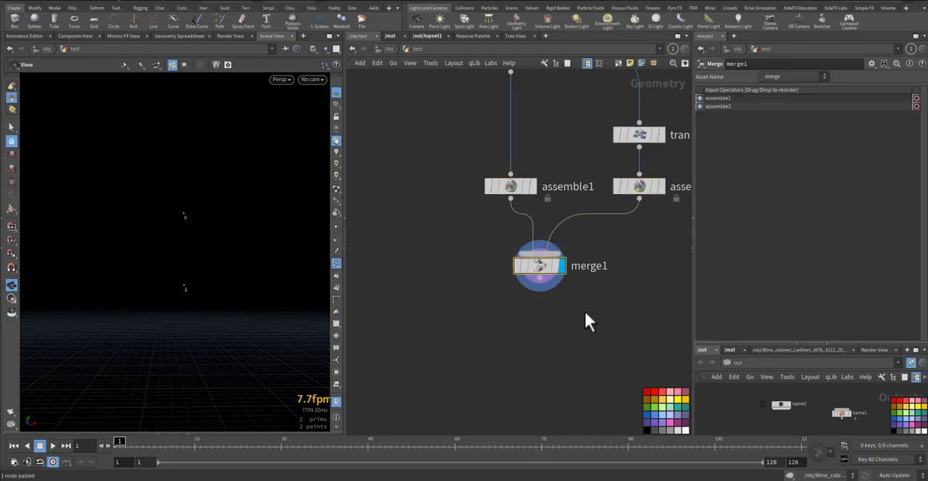
key(alt+shift+s)
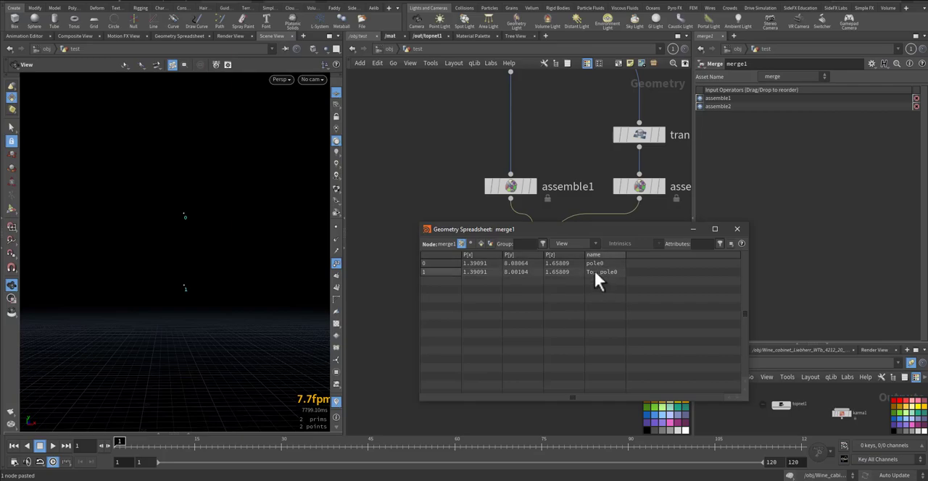
click(736, 229)
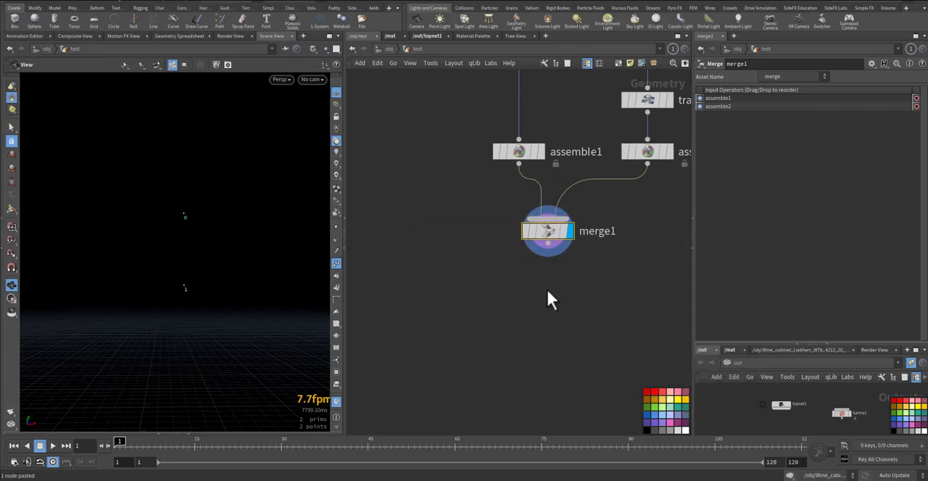
Add an Add node below merge1, wire merge1 into it and display it
key(Tab)
text(add)
click(654, 8)
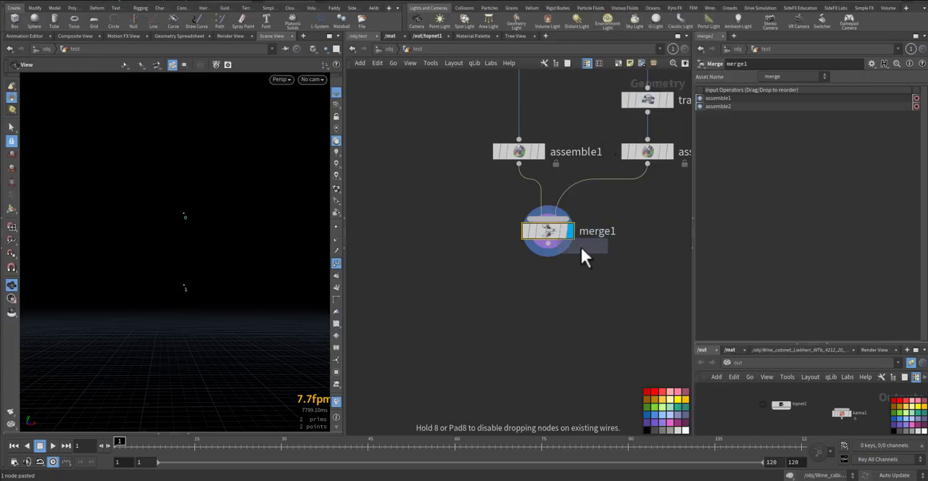
click(544, 280)
scroll(544, 280, up, 4)
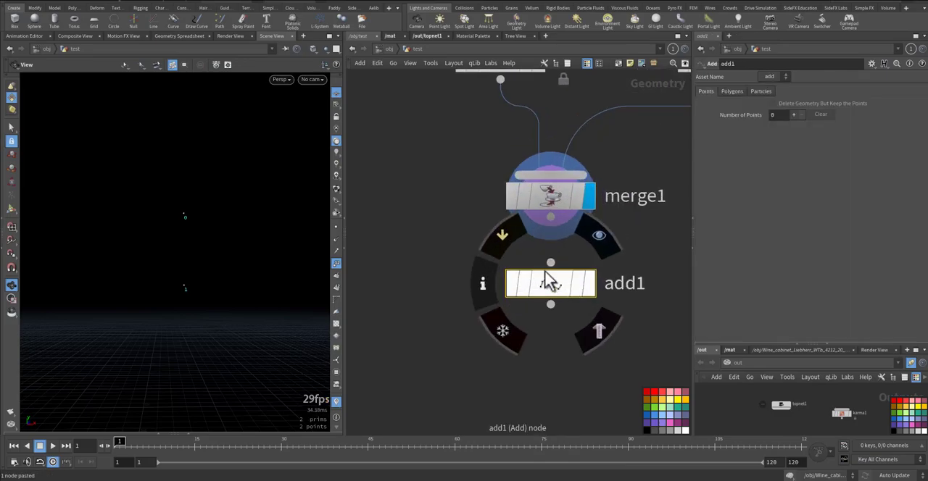
click(550, 263)
click(552, 219)
click(589, 282)
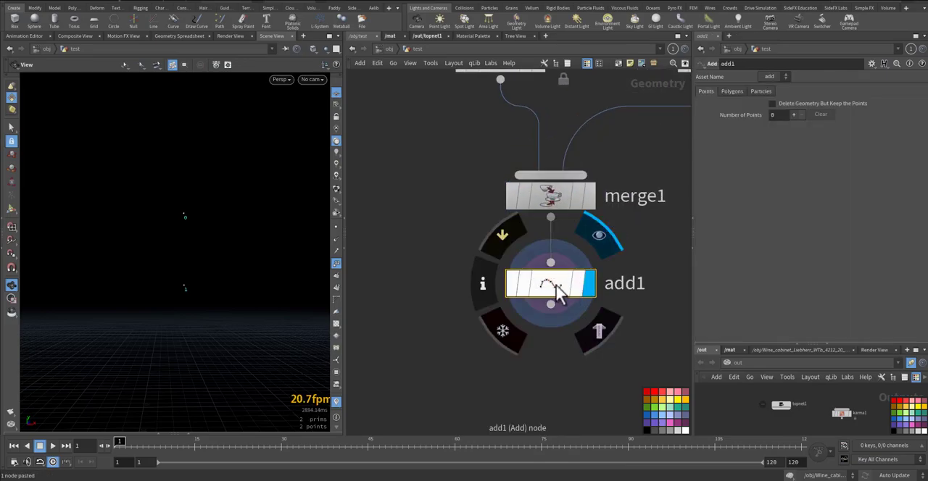
Set add1 to create polygons By Group with All points, linking the two centroid points with a line
click(732, 92)
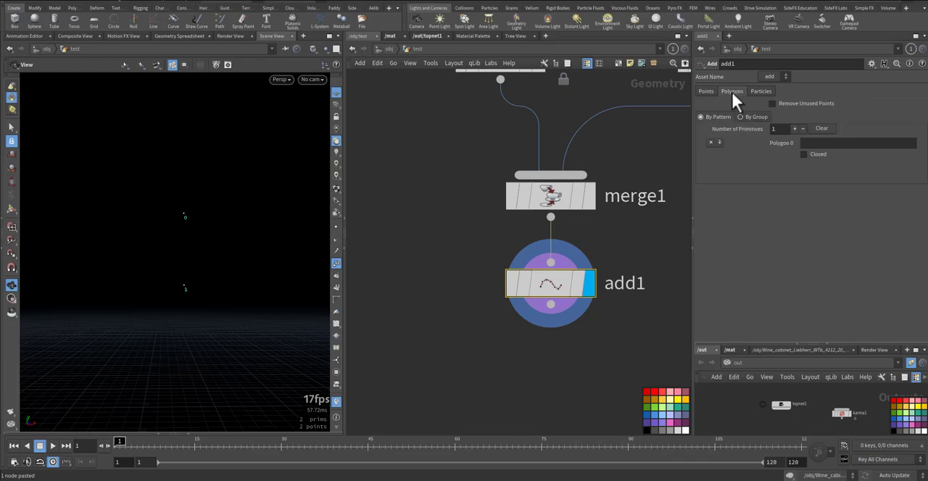
click(740, 117)
right_drag(207, 256, 292, 232)
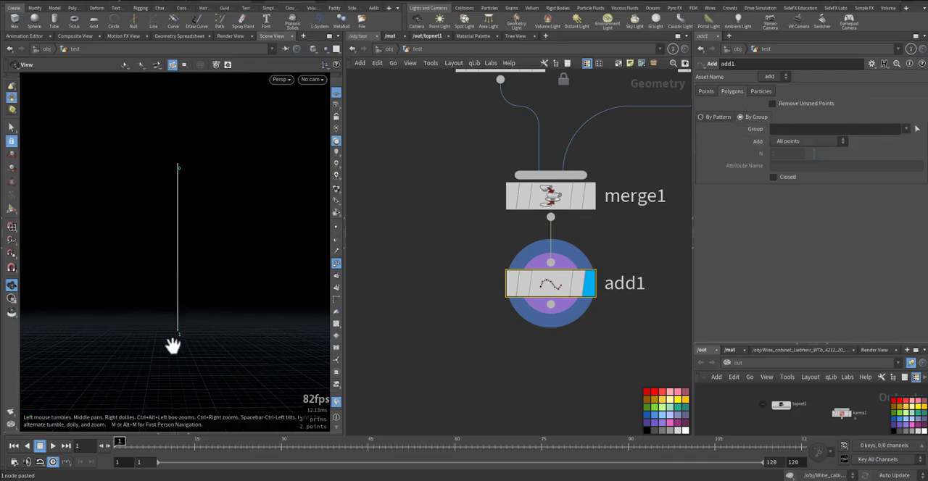
Check add1's point and primitive attributes in the Geometry Spreadsheet, and close the spreadsheet
mouse_move(551, 292)
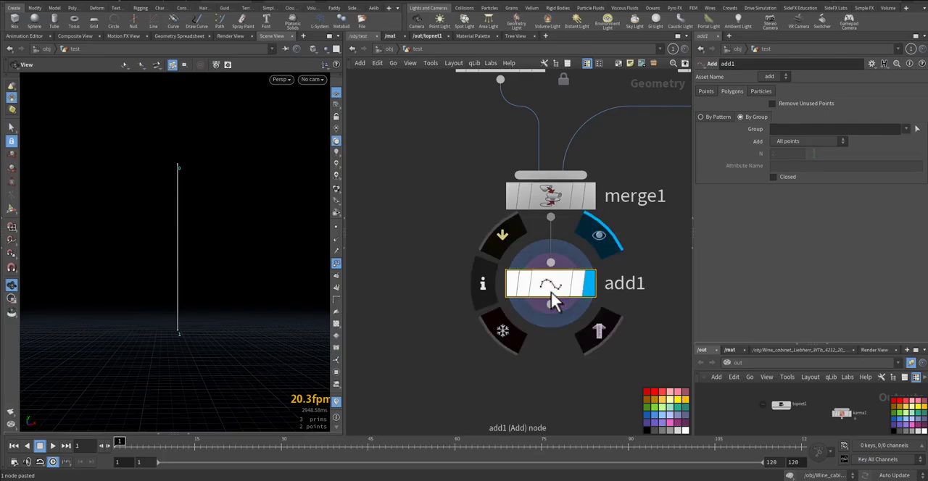
key(alt+shift+s)
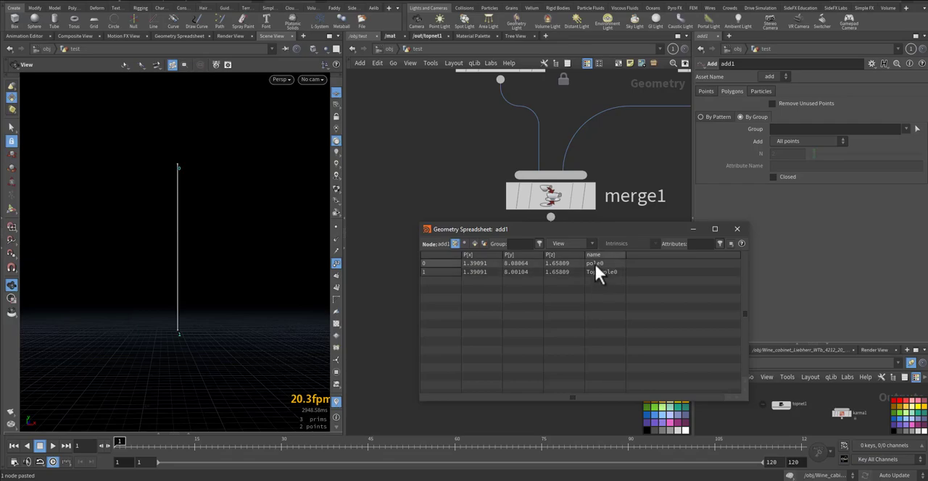
click(474, 243)
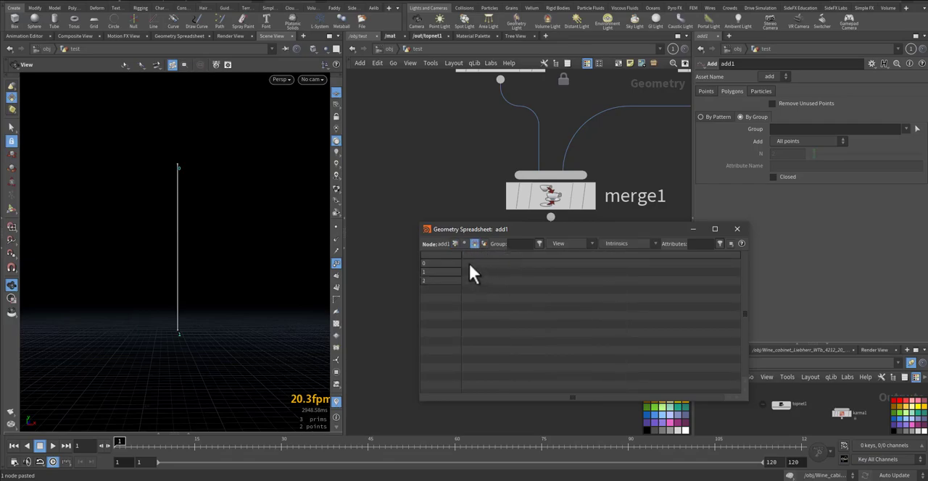
click(737, 229)
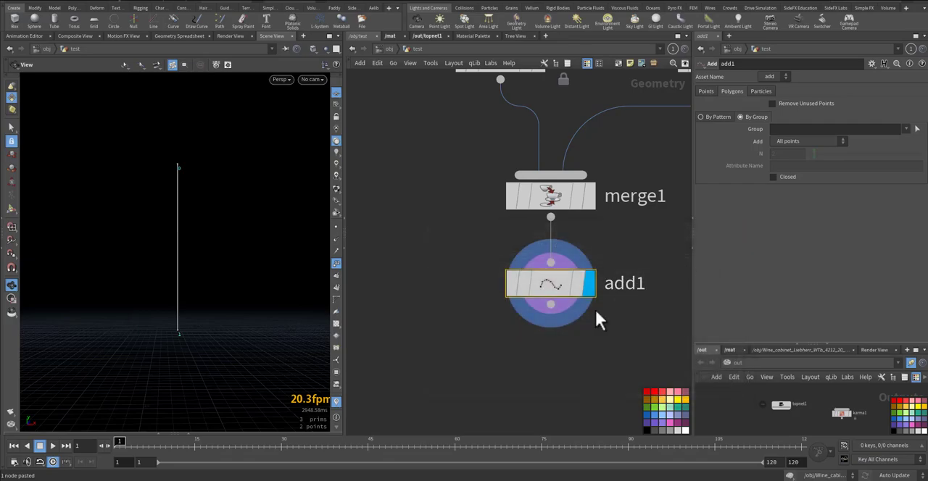
Add an Attribute Wrangle below add1, wire add1 into its first input and display it
middle_drag(532, 361, 515, 326)
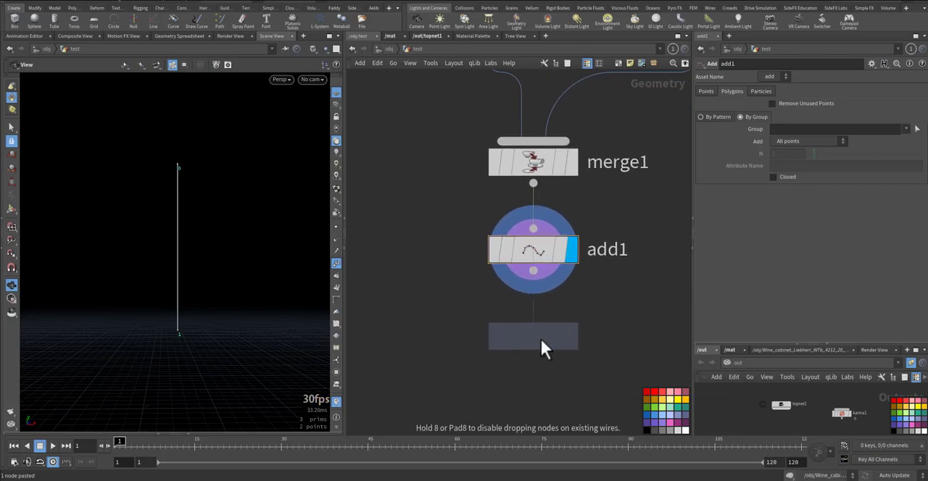
click(535, 334)
click(517, 319)
click(531, 288)
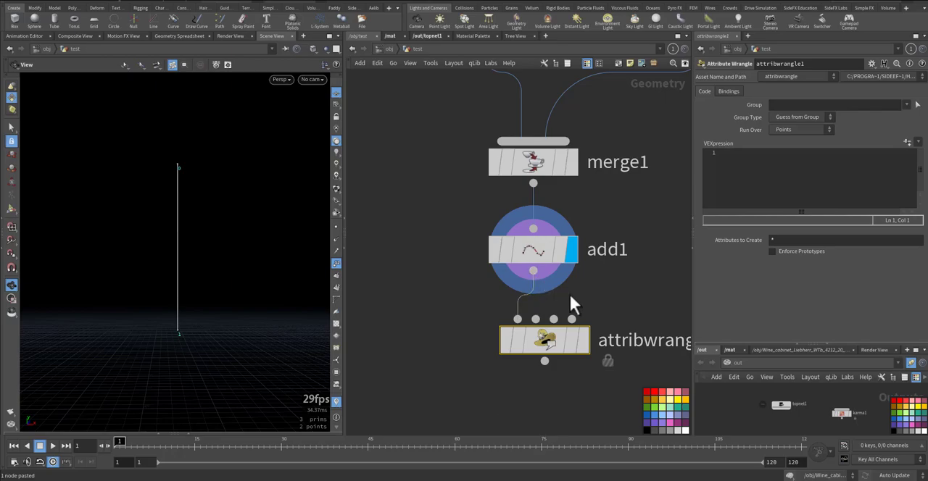
click(584, 347)
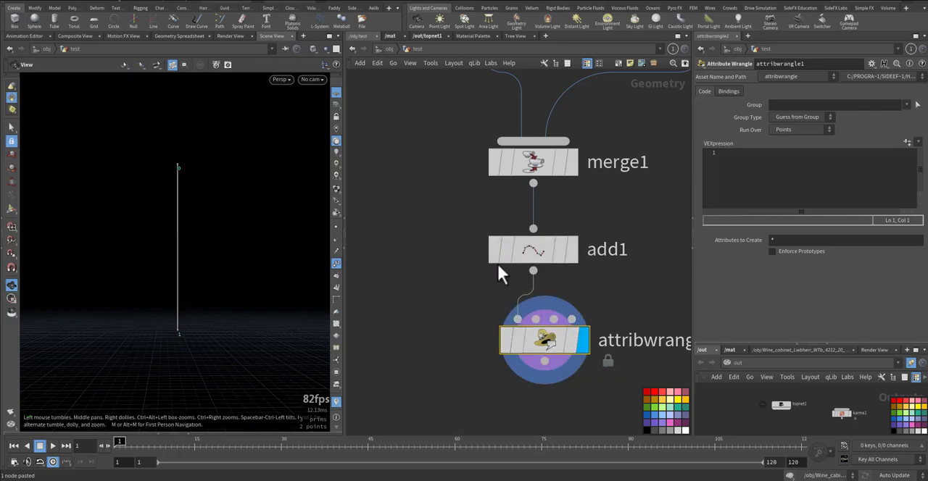
Set the wrangle to run over Primitives and write the VEX line s@constraint_name= "cone";
click(801, 130)
click(801, 150)
click(794, 190)
text(s@c)
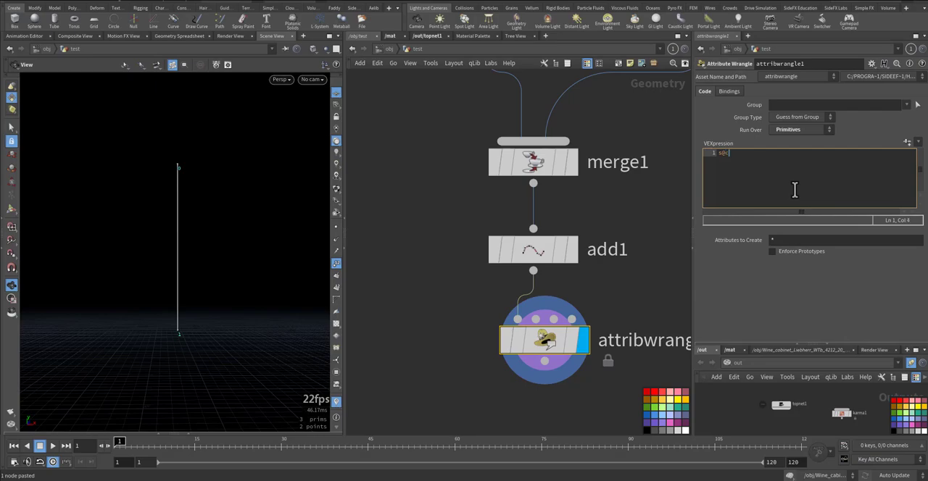
text(onstraint_name)
text(= "")
key(Left)
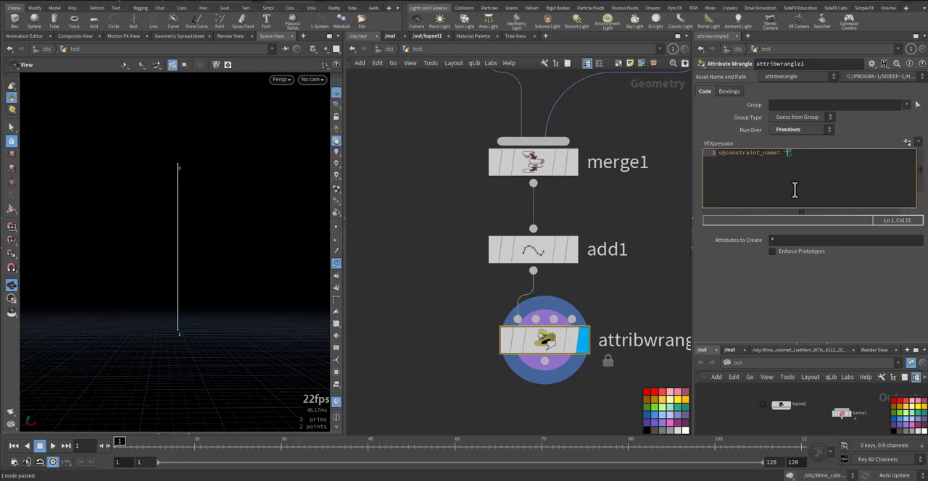
text(cone";)
Add a second VEX line to the wrangle: s@constraint_type= "all";
key(Return)
text(s)
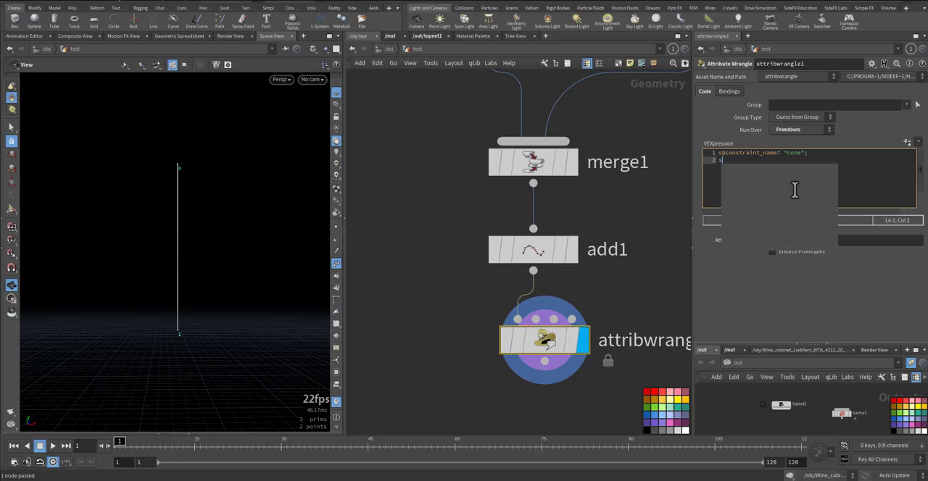
text(@con)
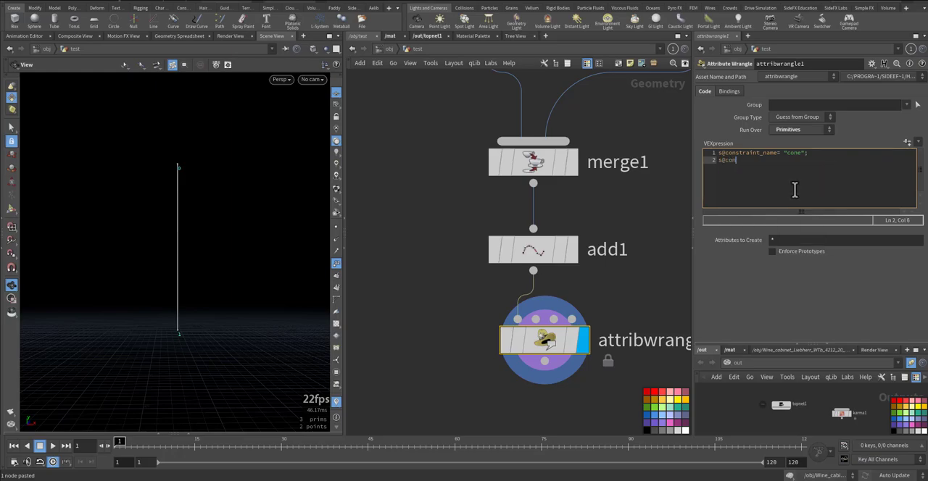
text(straint_type= "all";)
Check attribwrangle1's primitive constraint attributes in the Geometry Spreadsheet, and close the spreadsheet
middle_drag(623, 282, 612, 232)
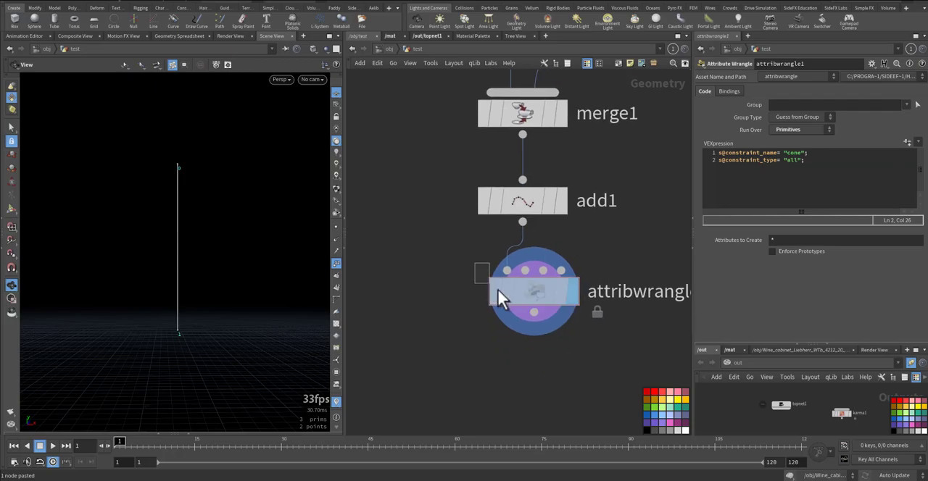
middle_click(546, 316)
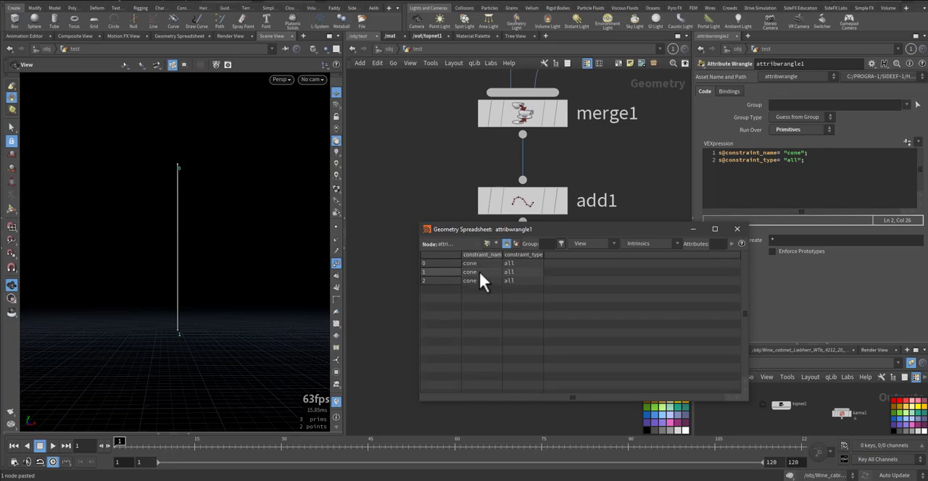
click(737, 229)
Select primitive1 below attribpromote1 and check its node info
middle_drag(538, 336, 501, 271)
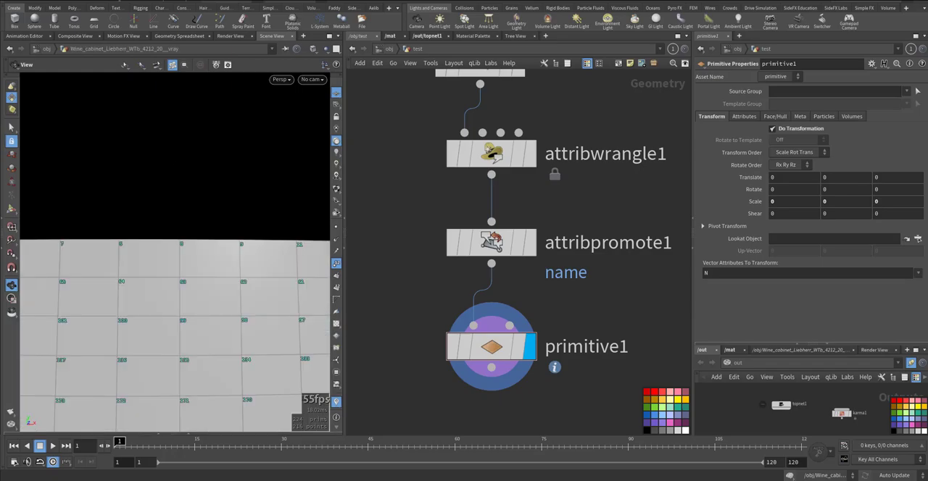
drag(410, 314, 511, 362)
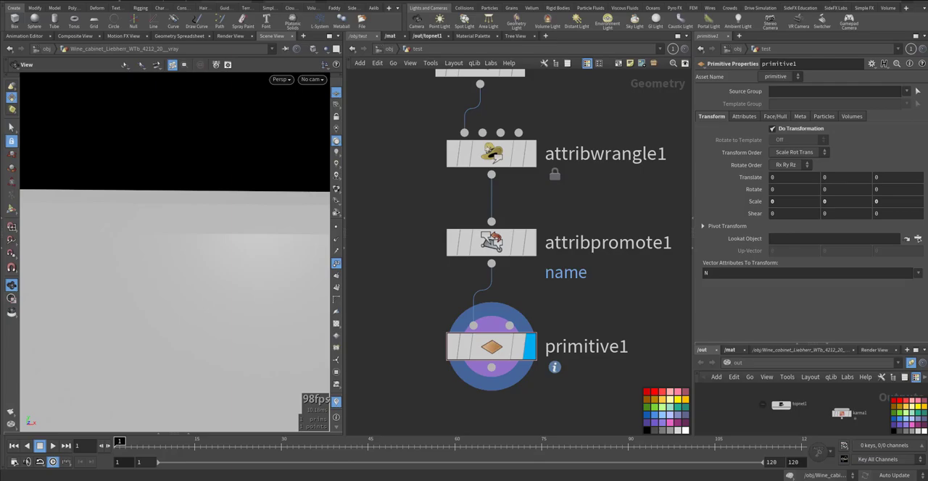
click(504, 354)
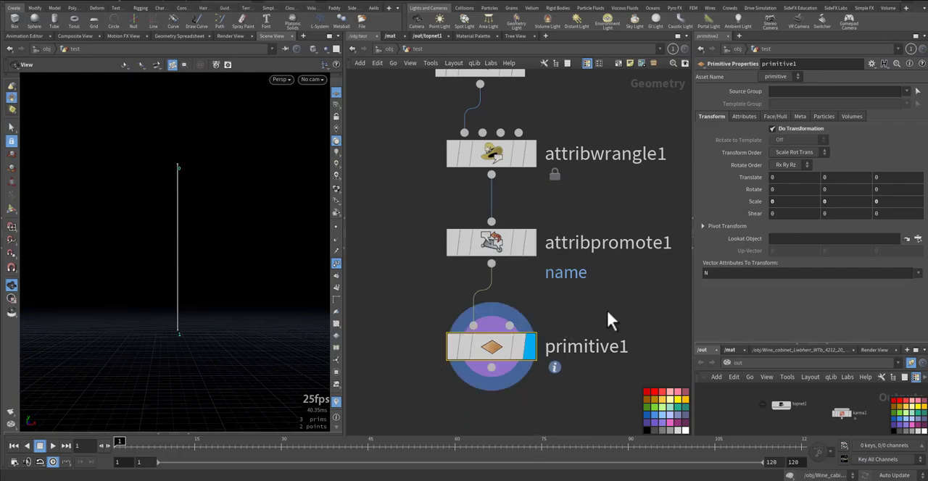
middle_click(495, 347)
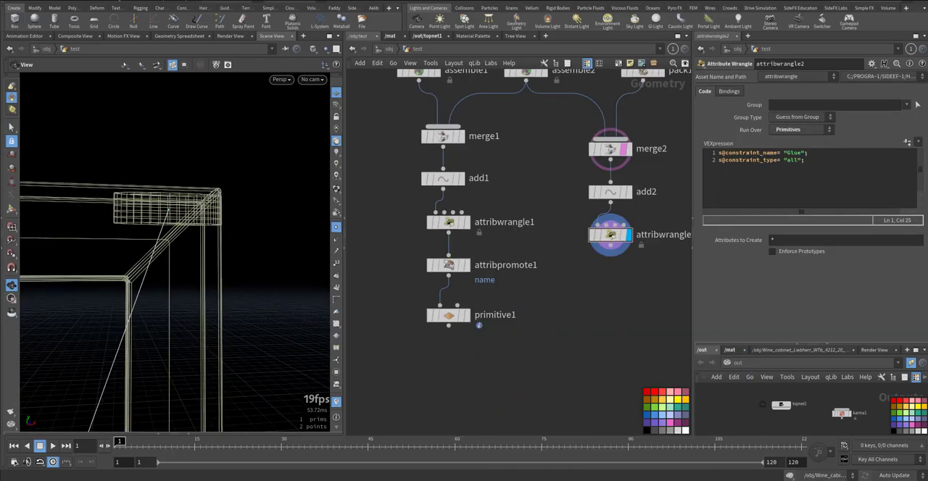
middle_drag(626, 289, 621, 325)
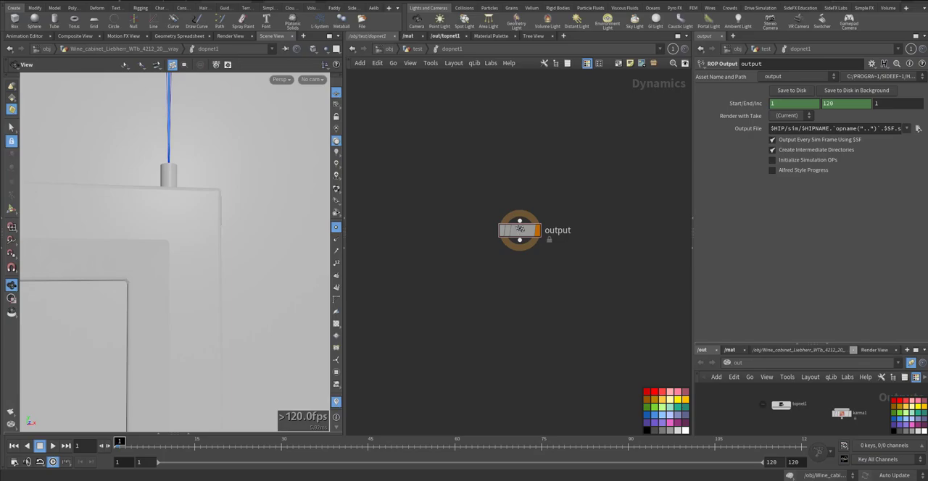
Add an RBD Solver above the output node in dopnet1
drag(550, 182, 494, 265)
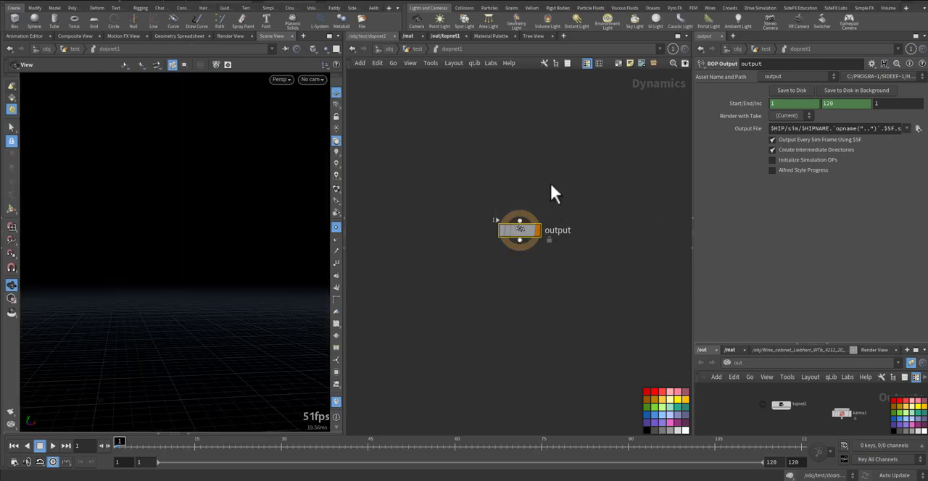
middle_drag(563, 159, 557, 229)
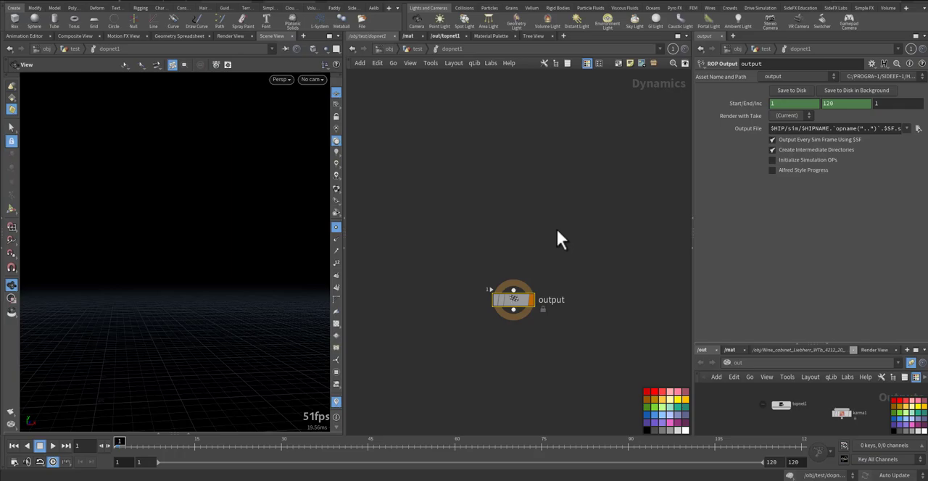
key(ctrl+c)
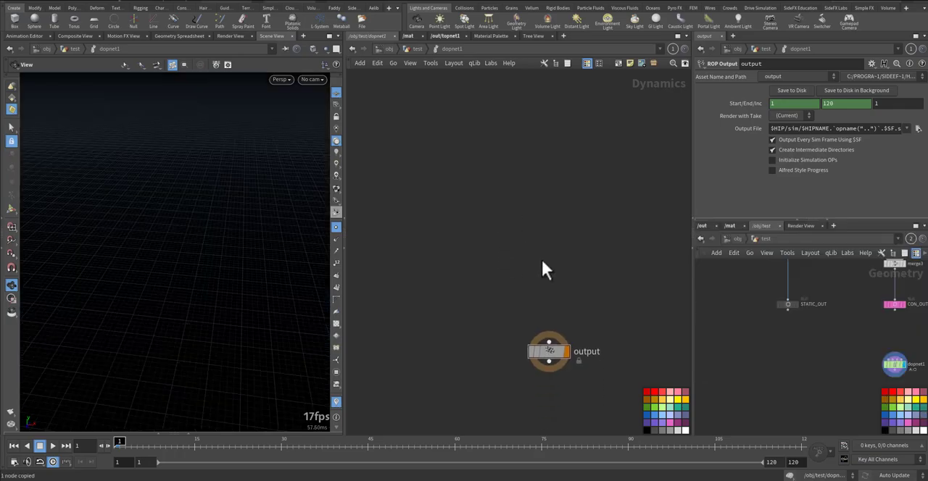
key(Tab)
text(rbdso)
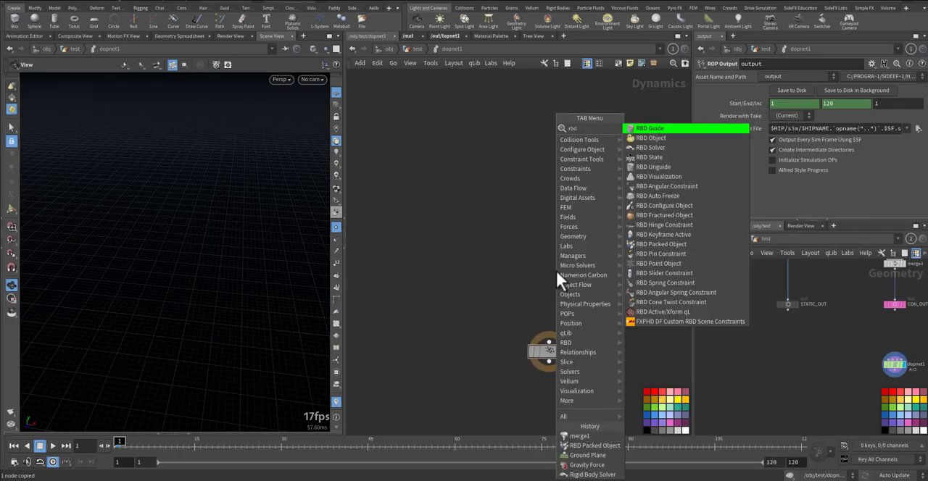
key(Return)
click(570, 244)
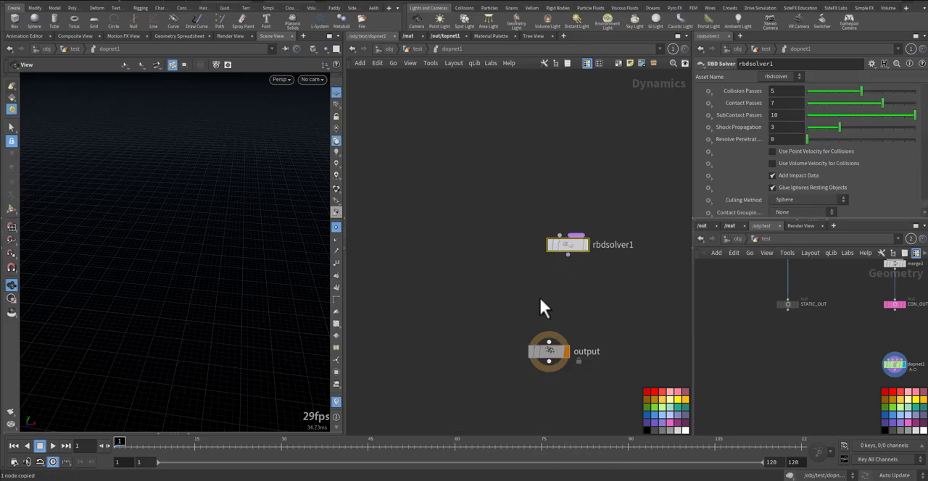
Add a Gravity Force between the RBD Solver and the output node, and a Ground Plane beside the solver
key(Tab)
text(grav)
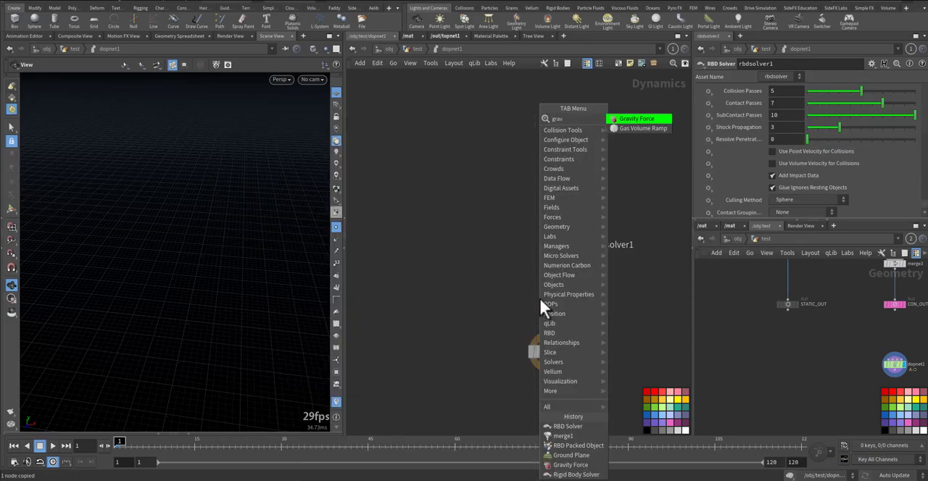
key(Return)
click(558, 298)
key(Tab)
text(groun)
key(Return)
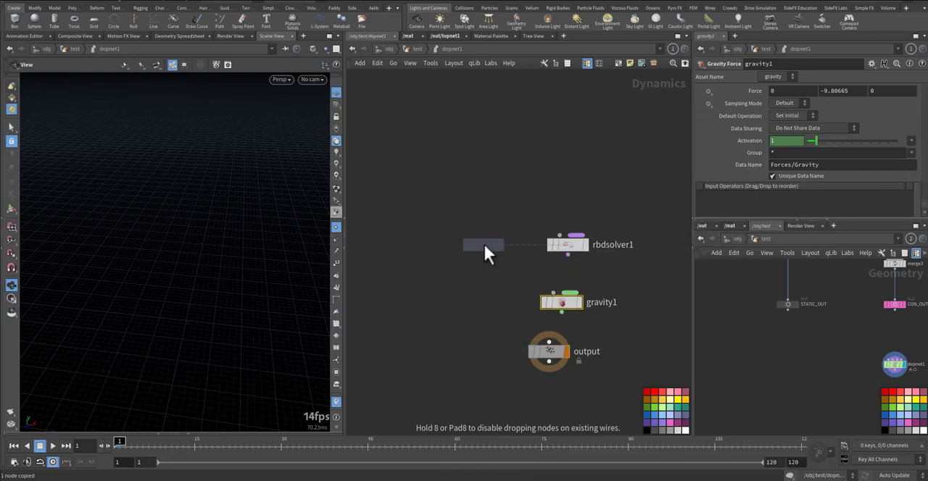
click(483, 245)
Add a Merge node below the ground plane and wire the ground plane and gravity into it
alt+drag(479, 259, 469, 329)
click(478, 319)
click(484, 256)
drag(555, 313, 498, 319)
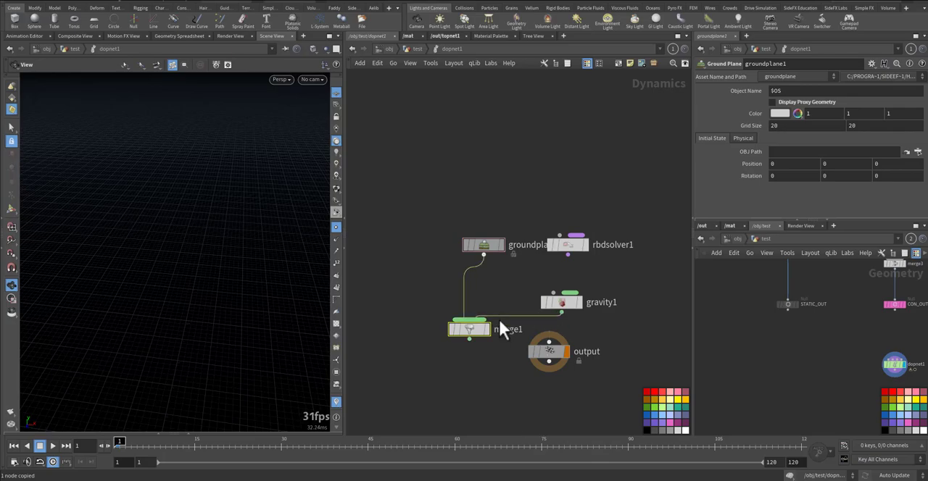
Wire rbdsolver1 into gravity1, and wire merge1 into the output node after moving output further down
drag(553, 293, 567, 254)
drag(551, 364, 550, 411)
click(469, 338)
click(482, 355)
Add an RBD Packed Object above the ground plane and RBD Solver
middle_drag(553, 331, 542, 405)
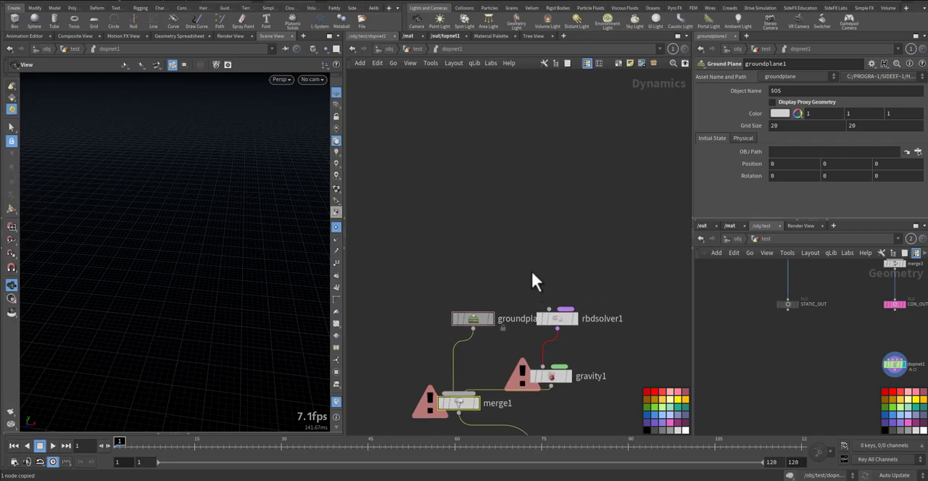
key(Tab)
text(rbdp)
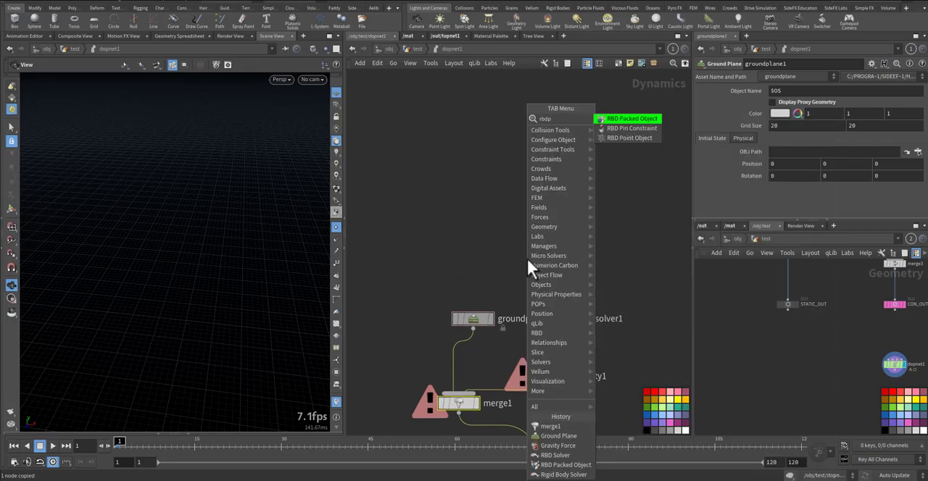
key(Return)
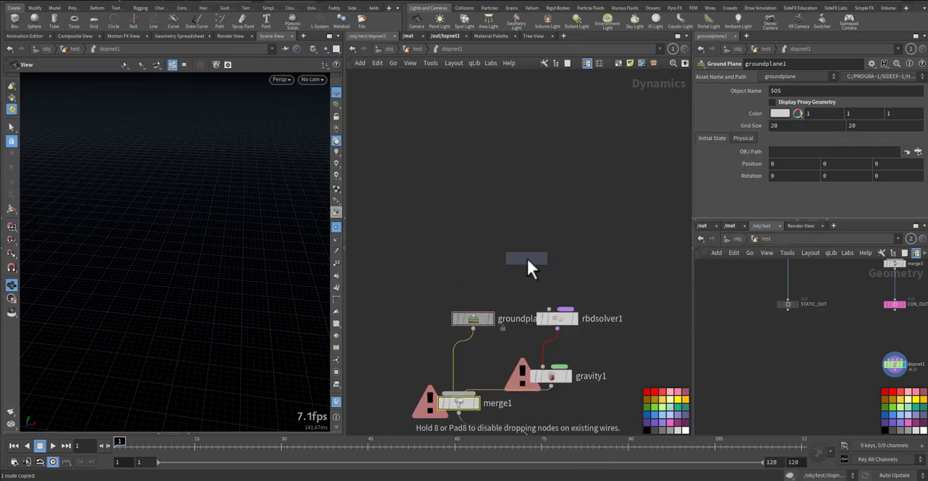
click(494, 186)
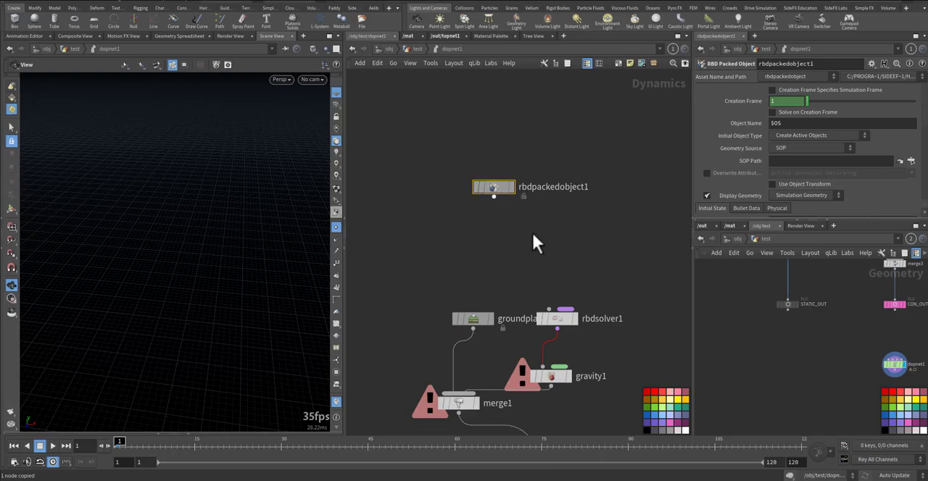
Wire rbdpackedobject1 into the object input of rbdsolver1 and align it above the ground plane node
click(563, 321)
click(549, 310)
click(507, 216)
drag(494, 191, 472, 222)
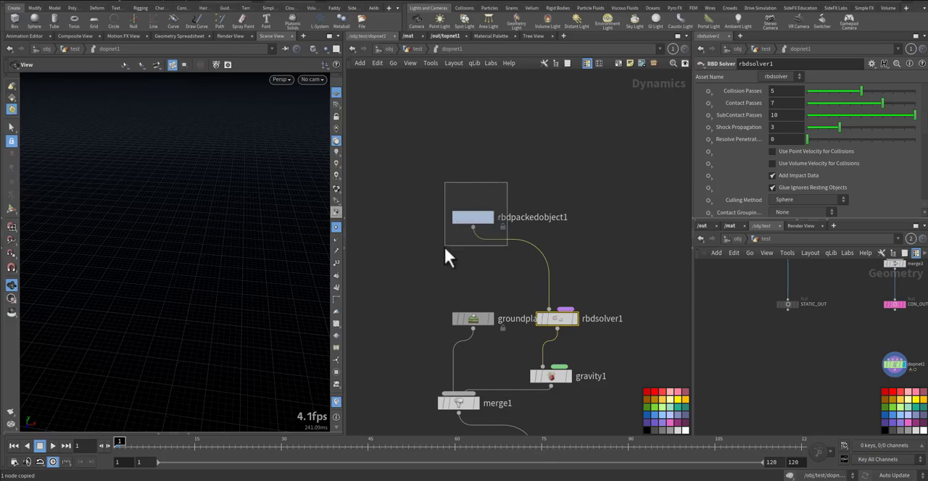
Set the SOP Path of rbdpackedobject1 to the DOOR_OUT node of the geometry network
middle_drag(757, 298, 537, 338)
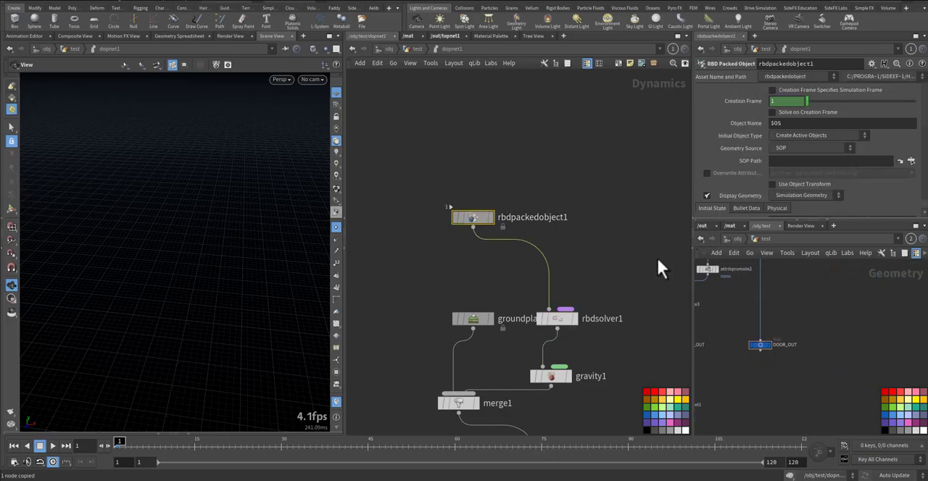
click(764, 340)
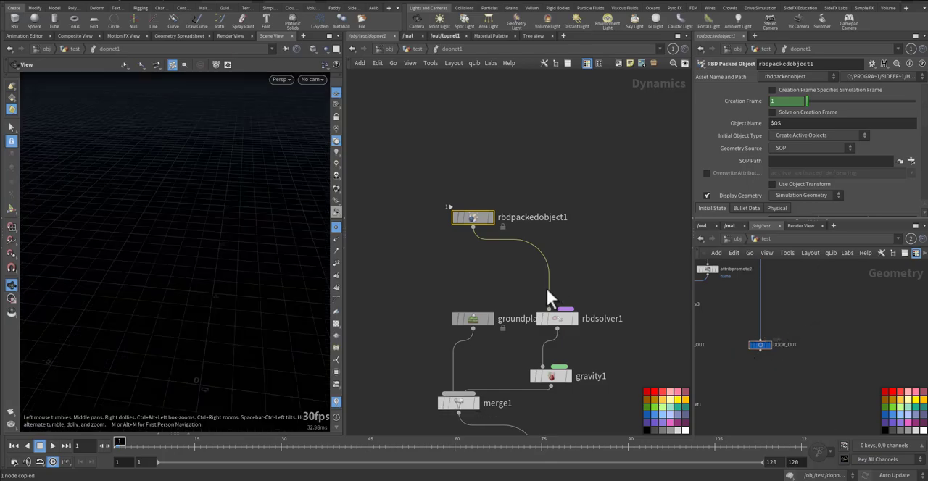
drag(761, 346, 788, 162)
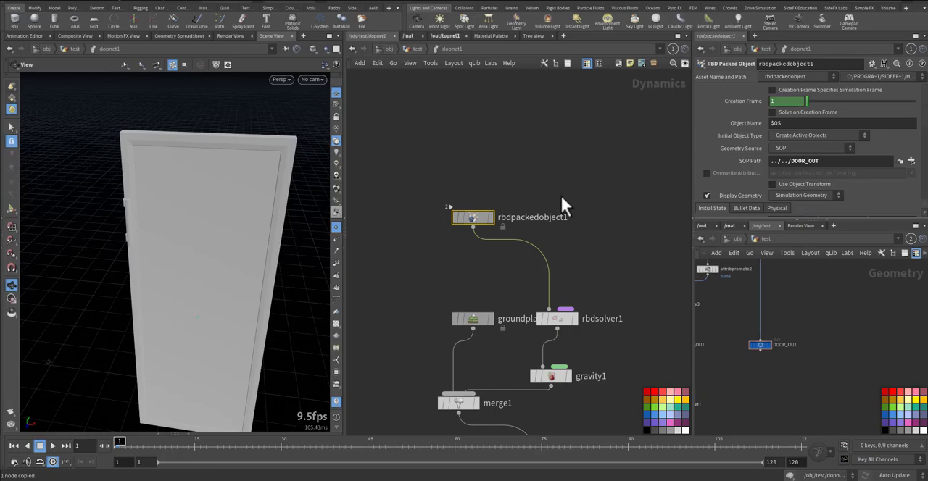
Play the door simulation briefly, rewind it to the first frame, and turn off the viewport's point display
drag(282, 203, 215, 203)
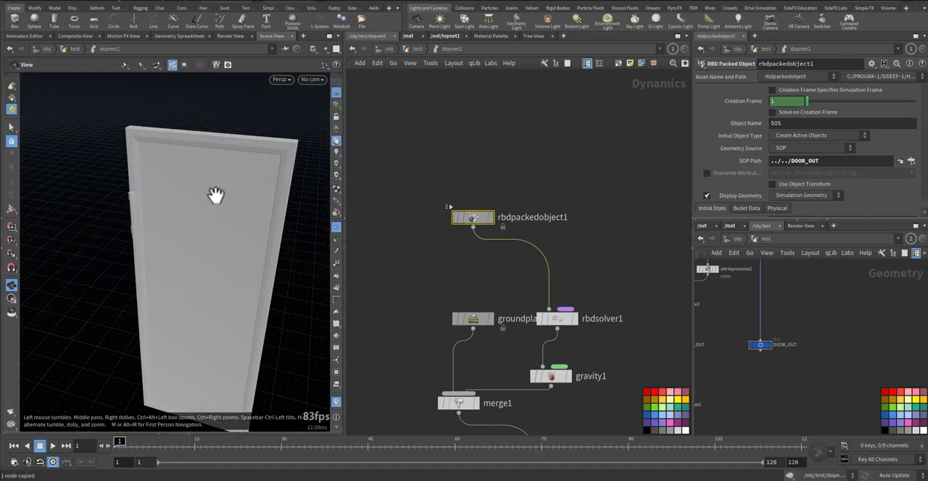
key(Up)
key(ctrl+Up)
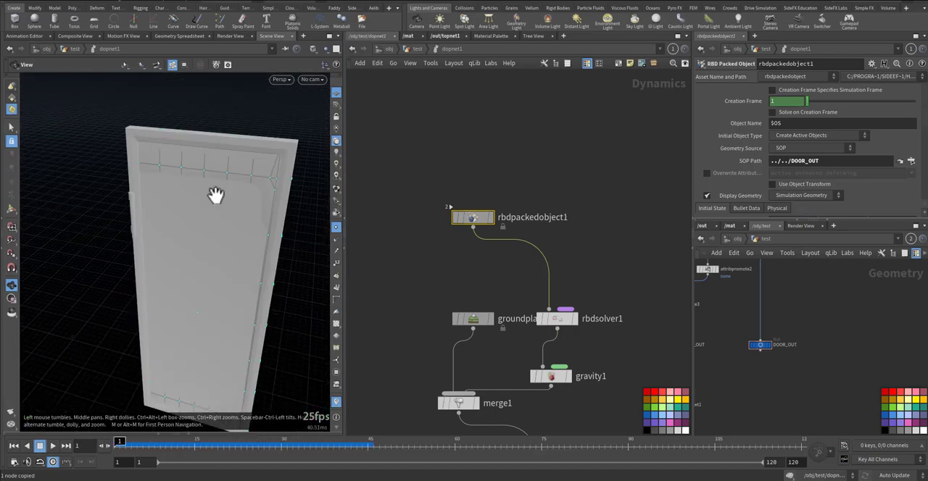
click(334, 226)
scroll(224, 267, down, 3)
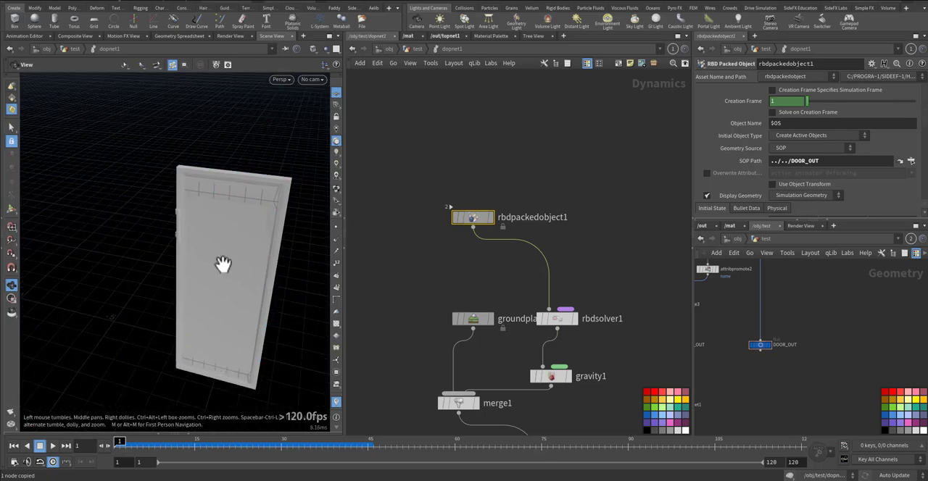
Replay the simulation with the whole door in view to check its fall, and return to the first frame
middle_drag(224, 268, 206, 227)
drag(207, 227, 251, 217)
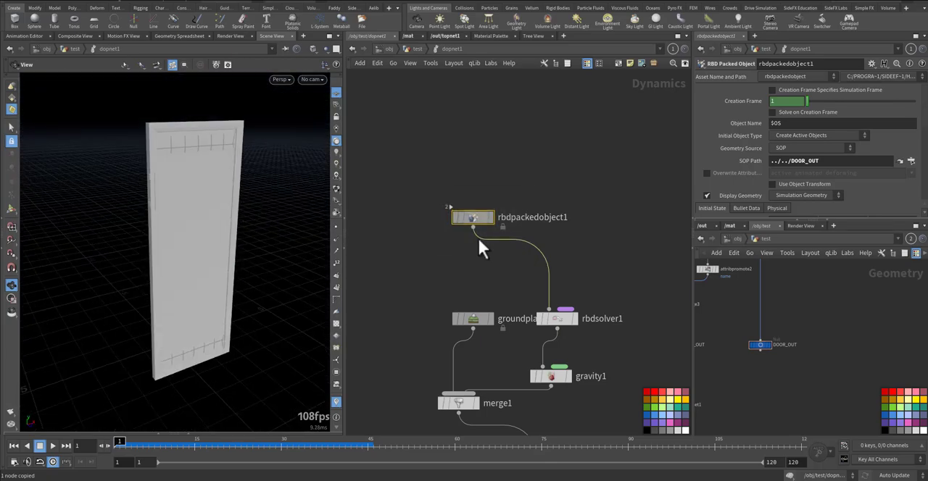
key(Up)
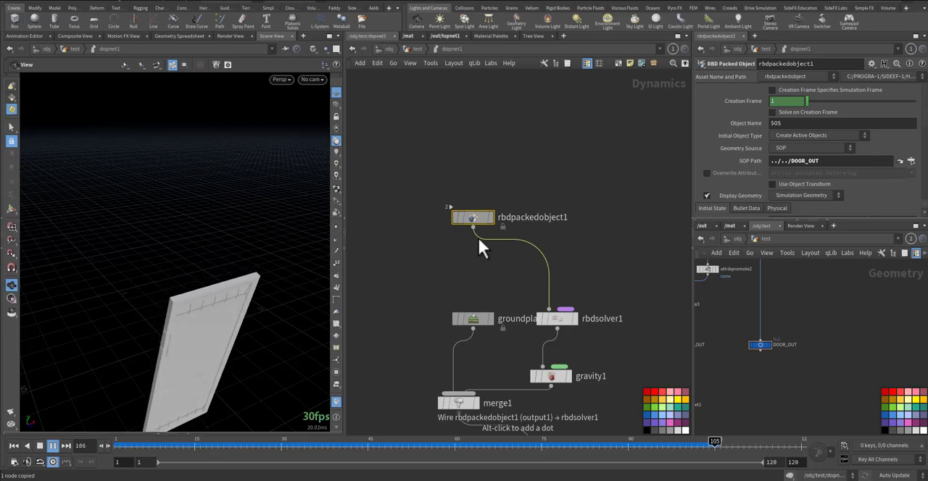
key(ctrl+Up)
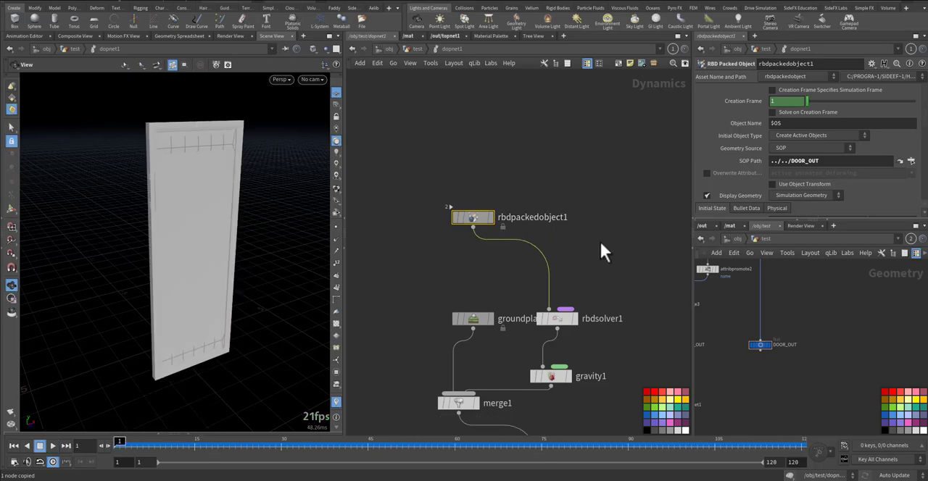
Add a second RBD Packed Object above rbdpackedobject1
key(Tab)
text(rbd)
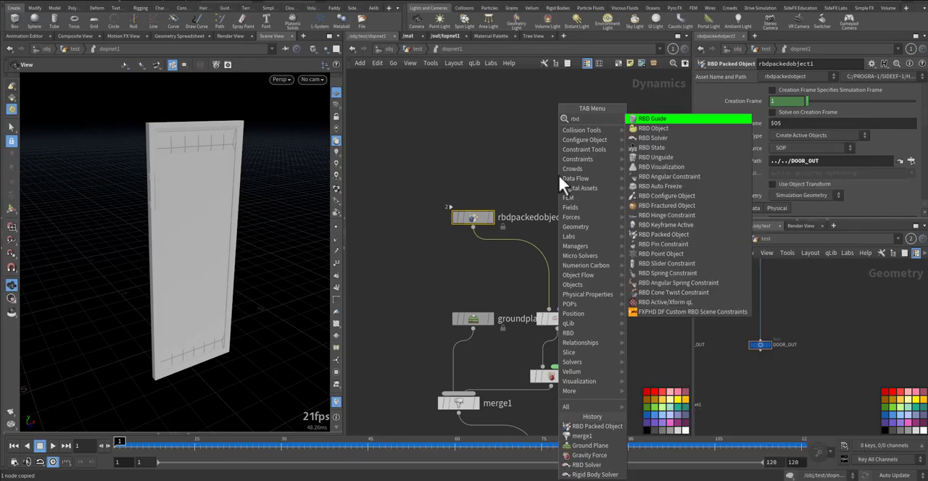
click(586, 464)
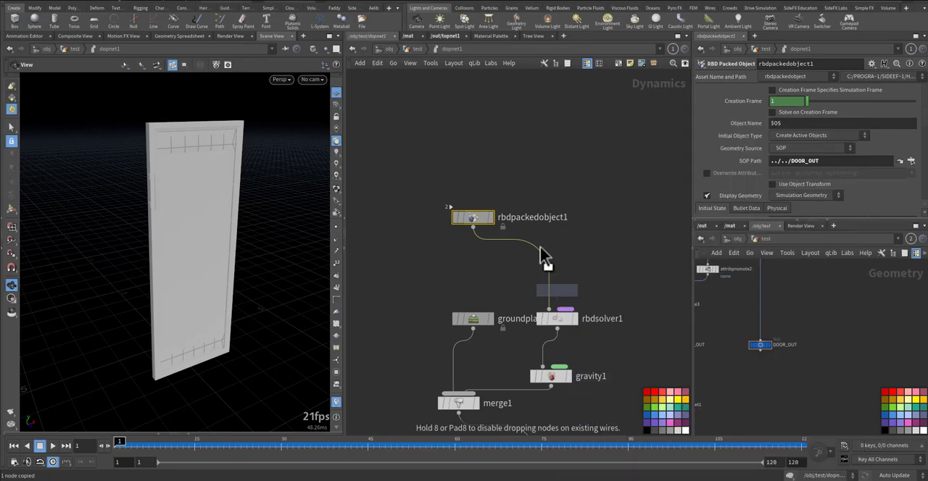
click(470, 172)
Set the SOP Path of rbdpackedobject2 to STATIC_OUT and its Initial Object Type to Create Static Objects
middle_drag(711, 291, 886, 346)
middle_drag(769, 317, 781, 269)
drag(749, 351, 790, 162)
click(798, 136)
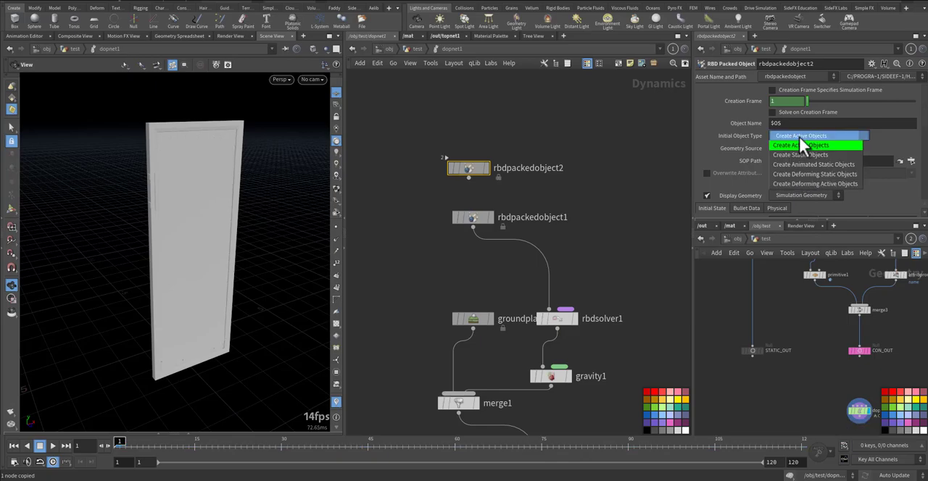
click(792, 160)
Insert a Merge node between rbdpackedobject1 and rbdsolver1, and wire rbdpackedobject2 into it as well
drag(450, 182, 484, 190)
click(468, 178)
click(600, 247)
click(600, 246)
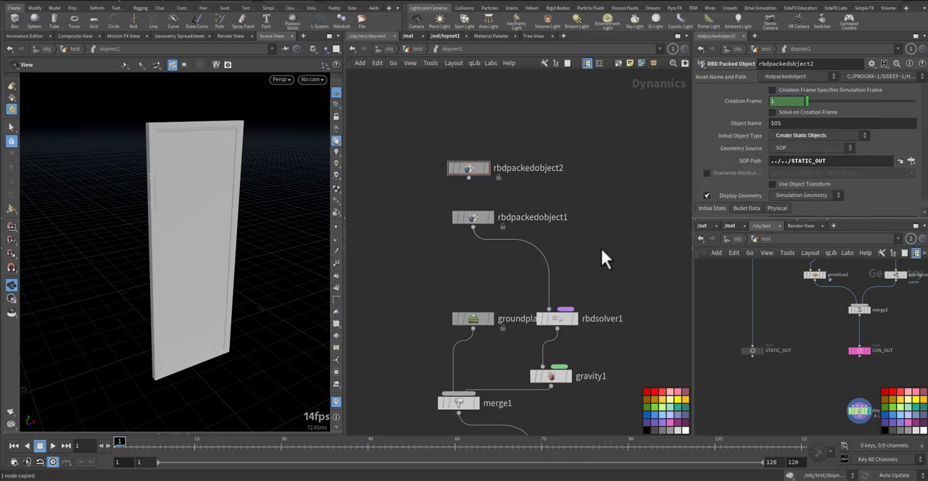
key(ctrl+v)
click(547, 261)
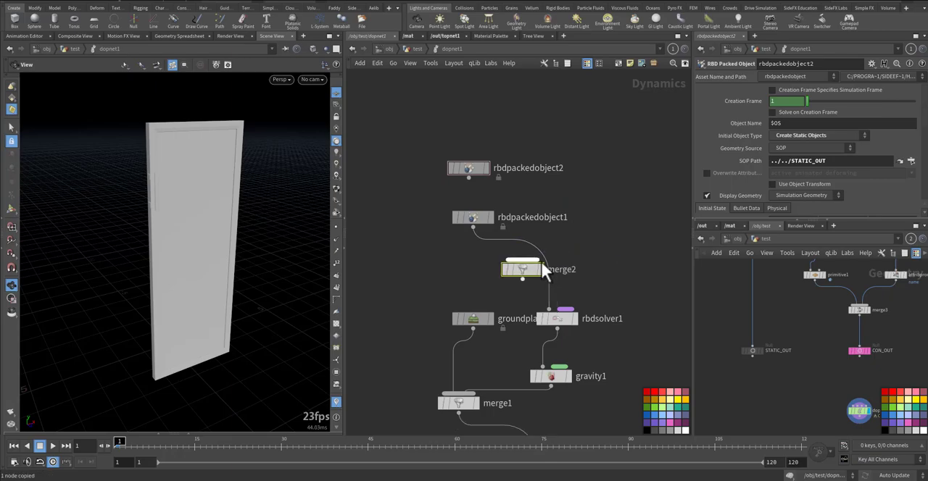
drag(547, 262, 558, 258)
click(547, 252)
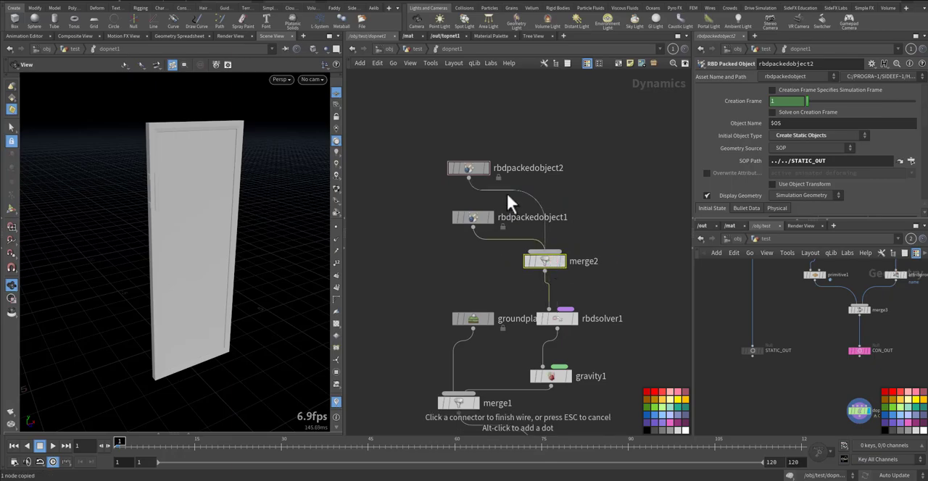
click(506, 192)
click(584, 183)
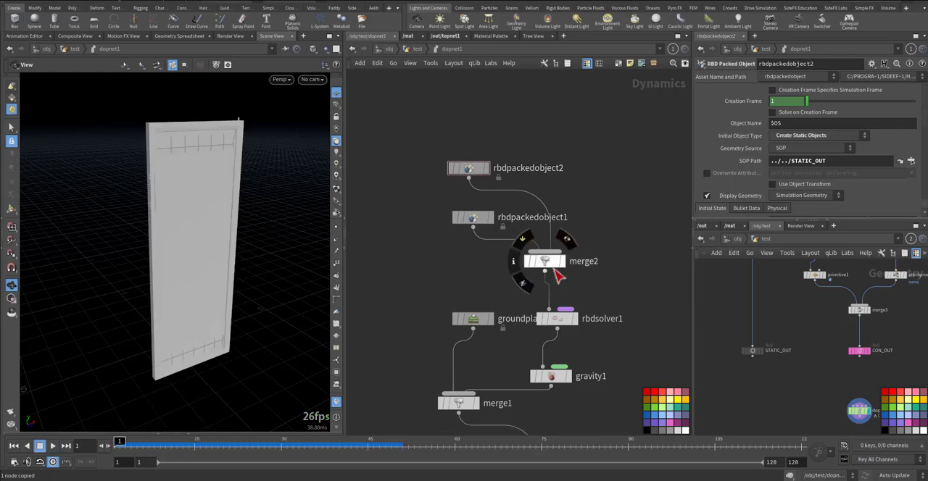
Delete rbdsolver1 and insert a Rigid Body Solver between merge2 and gravity1 in its place
click(556, 324)
key(Delete)
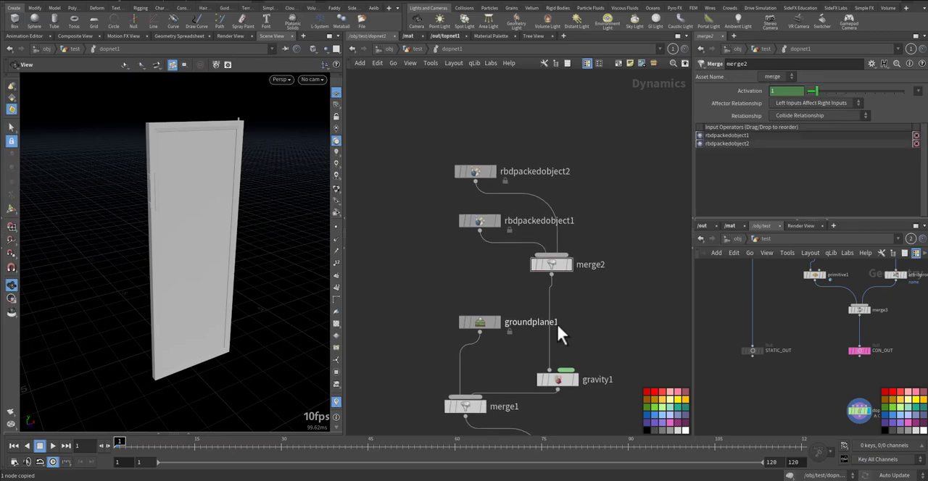
key(Tab)
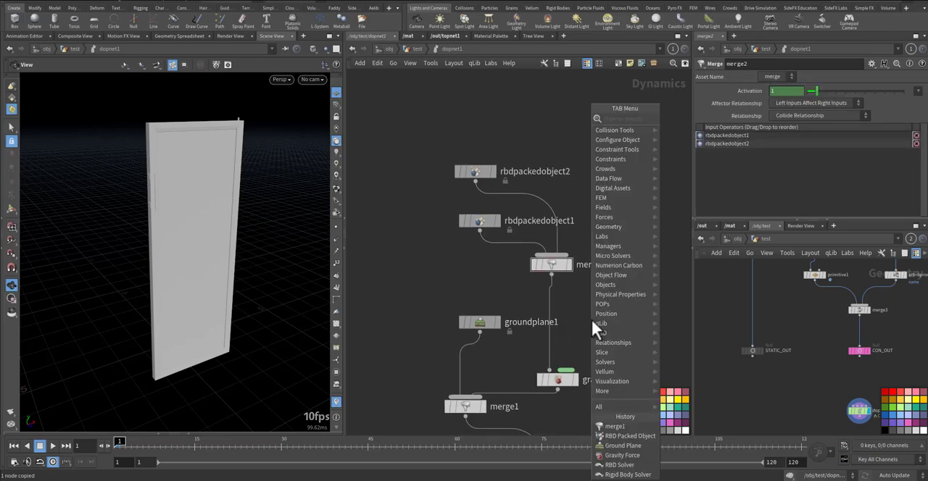
text(rigi)
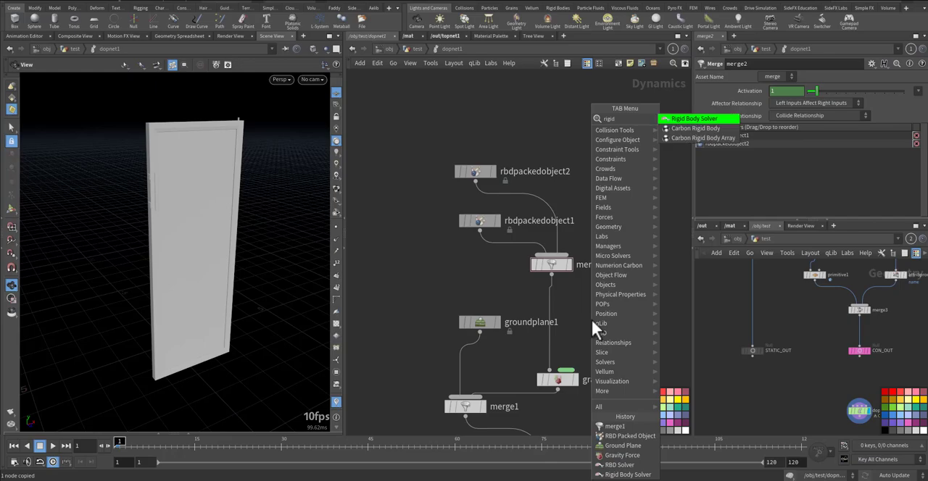
text(d)
key(Return)
click(588, 315)
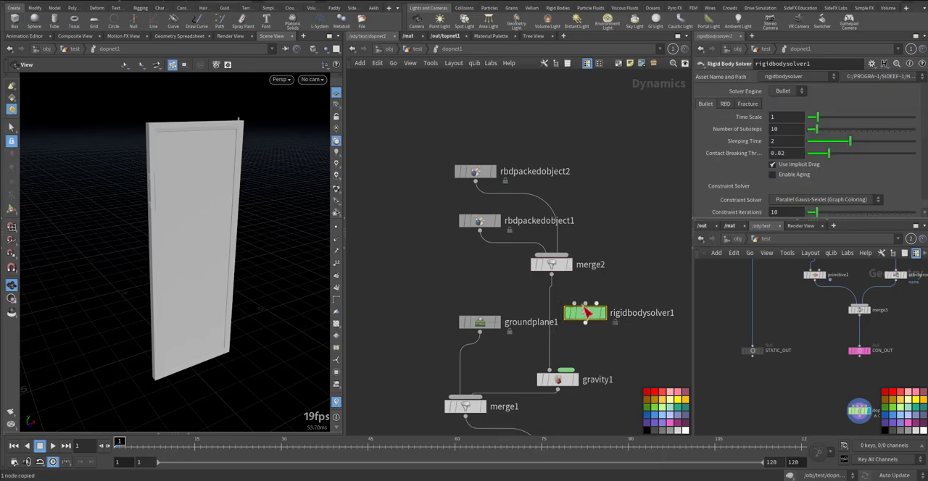
drag(581, 311, 554, 319)
Play the simulation with the new solver, rewind it, and examine the pin at the door's top corner
key(Up)
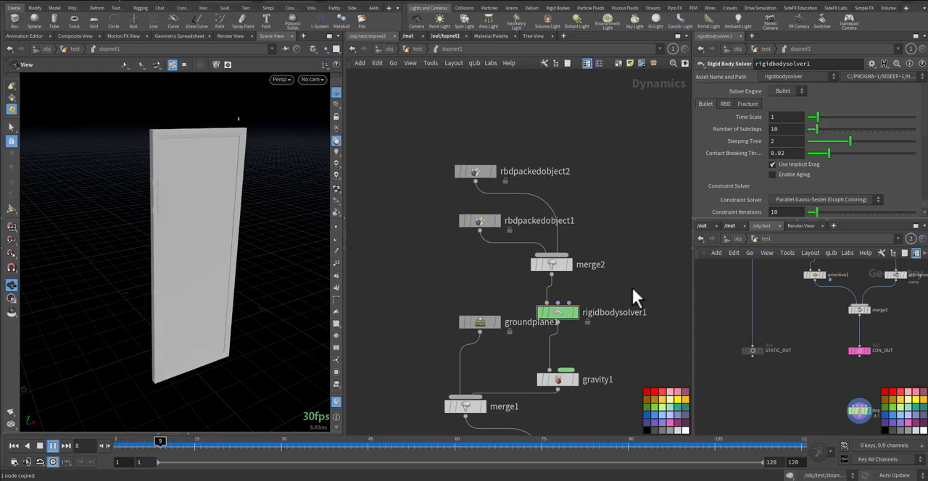
key(ctrl+Up)
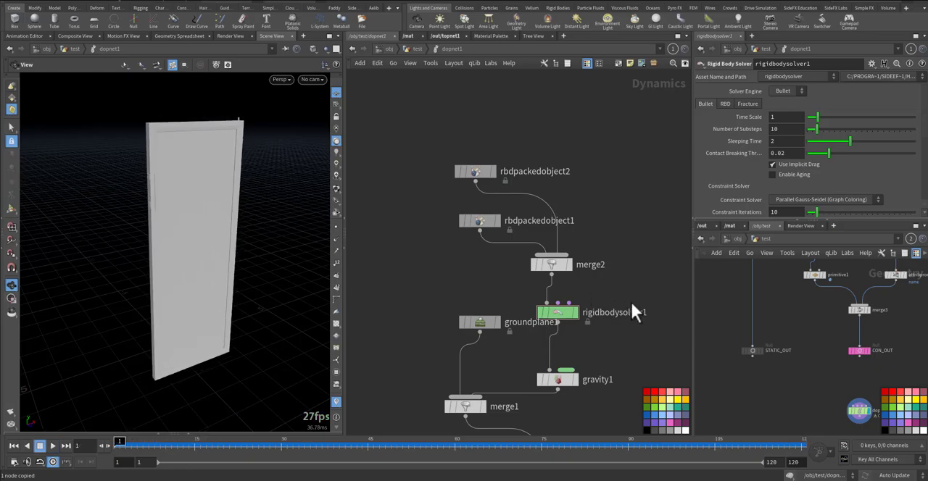
drag(244, 151, 255, 193)
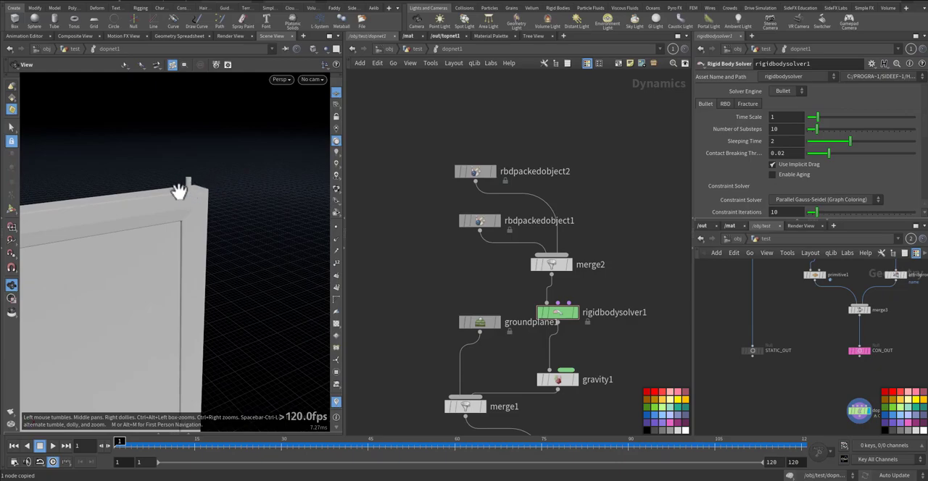
drag(180, 191, 257, 179)
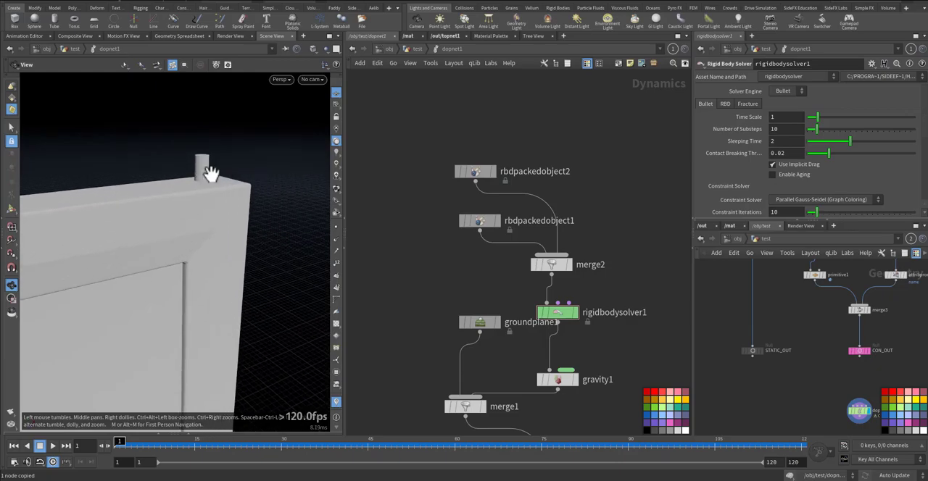
Find the assemble2 node in the geometry network and display its geometry in the viewport
middle_drag(830, 341, 779, 396)
middle_drag(851, 374, 803, 403)
key(ctrl+z)
scroll(801, 380, up, 1)
middle_drag(808, 340, 786, 409)
middle_drag(791, 355, 833, 382)
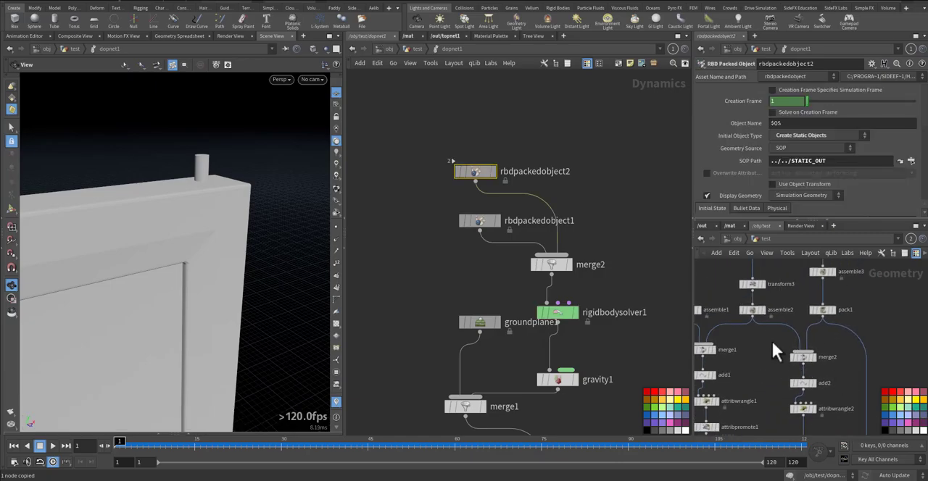
click(758, 313)
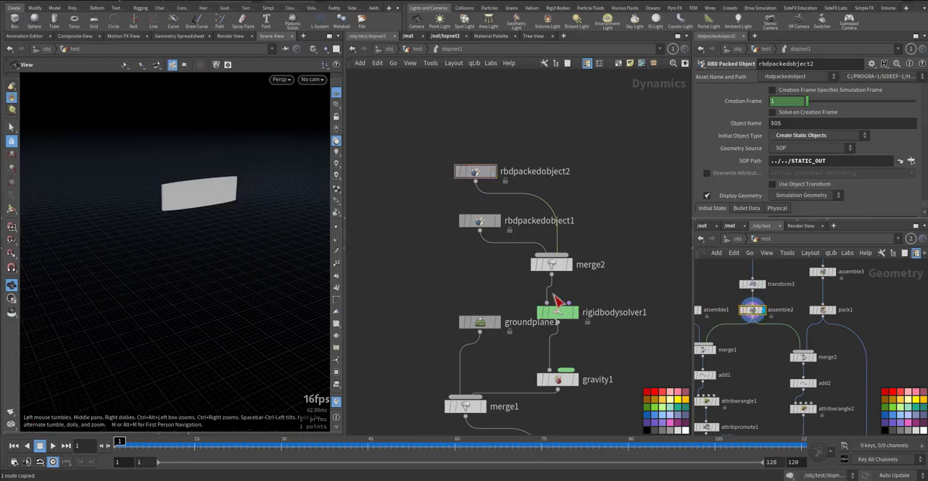
Add a Null node below assemble2, wire assemble2 into it, rename it HOOK_OUT, and copy it
middle_drag(761, 363, 768, 347)
click(768, 347)
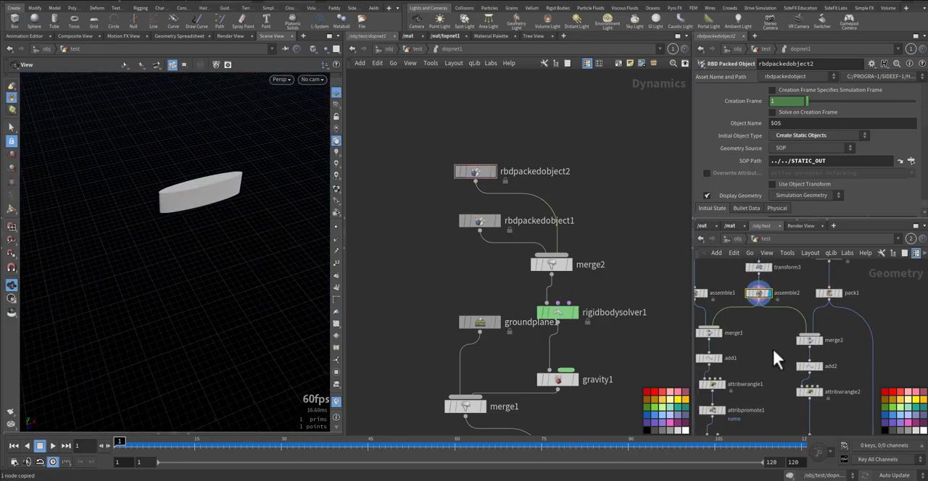
key(Tab)
key(Return)
click(766, 349)
click(761, 304)
click(763, 345)
double_click(783, 349)
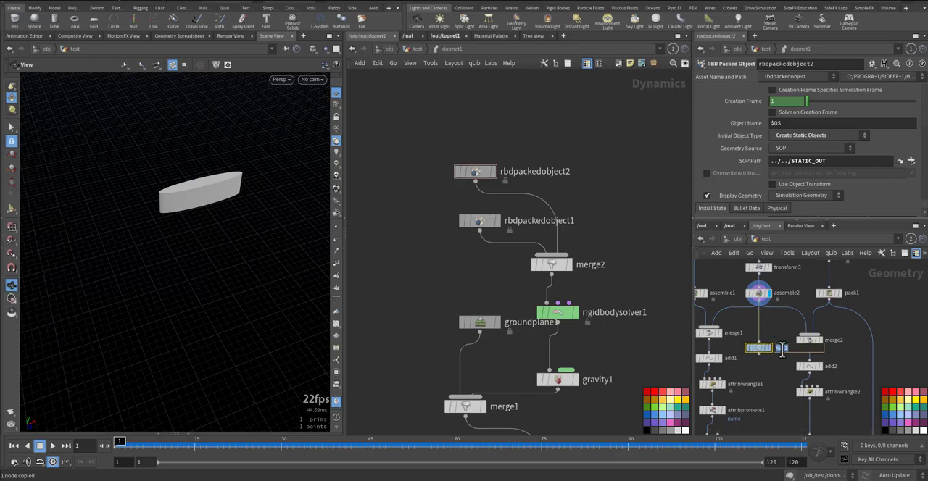
text(HOOK_OUT)
key(Return)
key(ctrl+c)
Add a third RBD Packed Object, wire it into merge2, and set its SOP Path to HOOK_OUT
key(Tab)
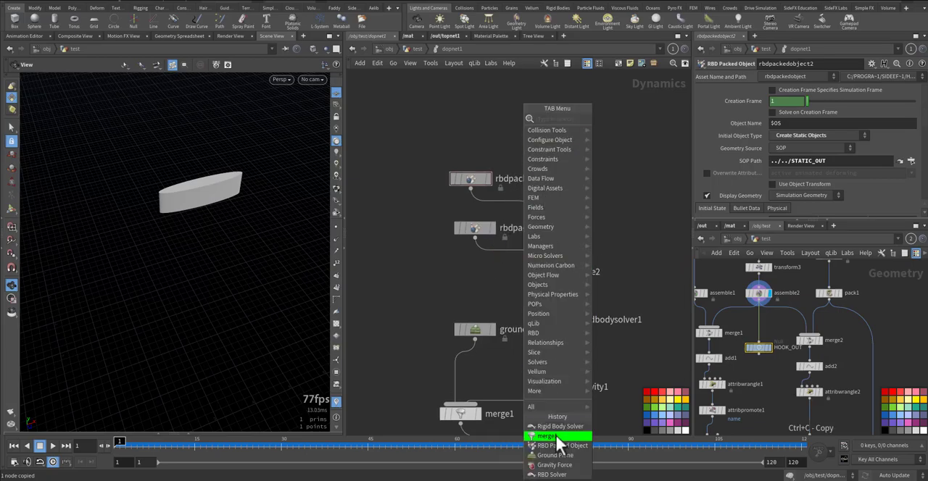
click(561, 446)
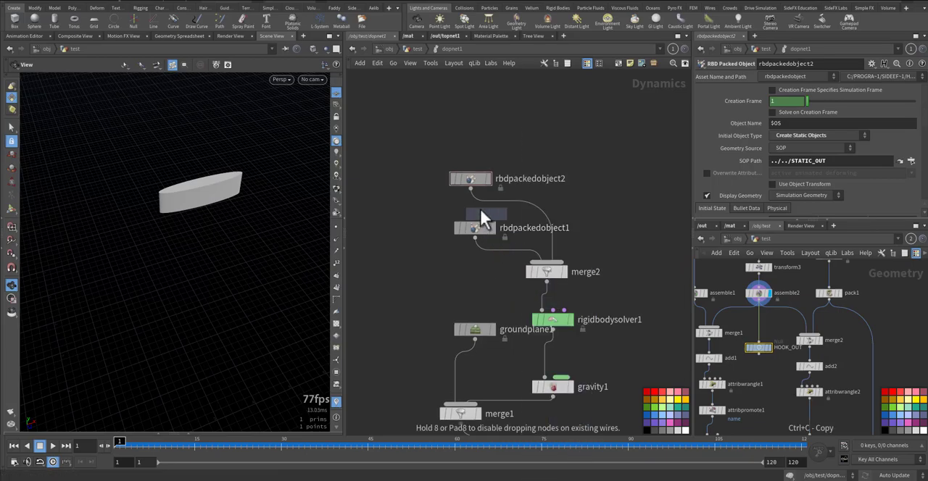
click(476, 135)
click(474, 144)
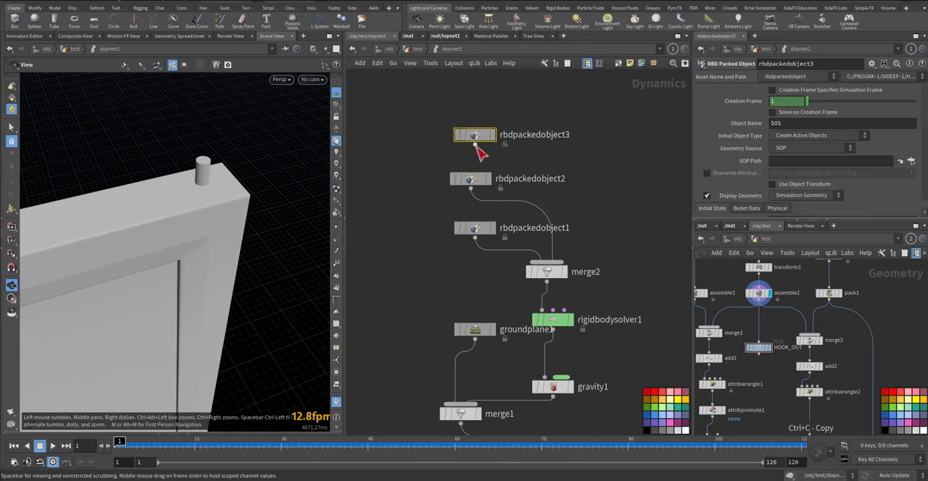
click(552, 247)
drag(757, 351, 787, 162)
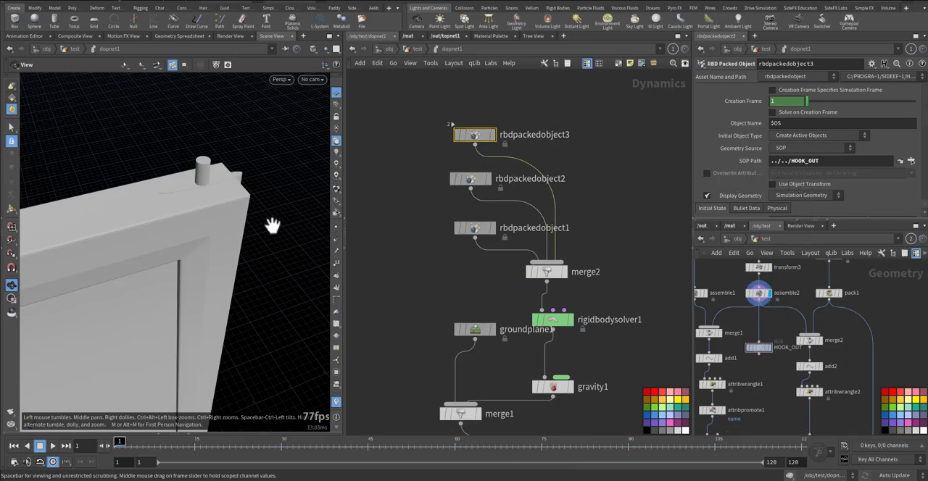
Play the simulation from several angles to examine how the hook, pin and door behave together
drag(305, 222, 195, 189)
key(Up)
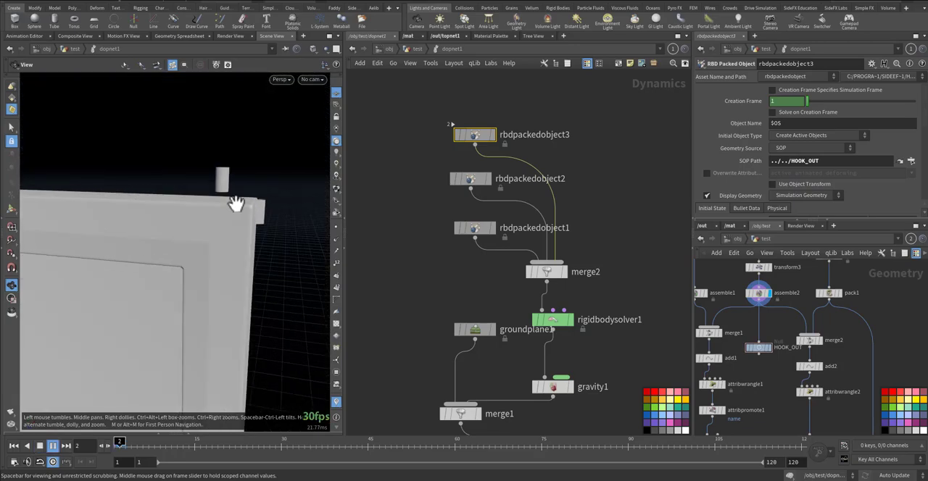
key(ctrl+Up)
drag(240, 208, 168, 251)
middle_drag(204, 241, 222, 164)
right_drag(222, 164, 228, 227)
middle_drag(227, 228, 241, 203)
key(Up)
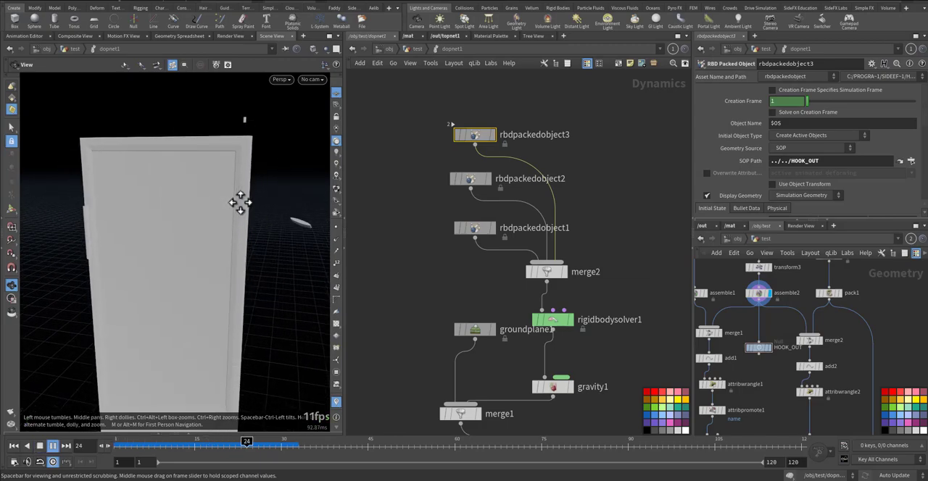
Return to the first frame, make room in the DOP network, and insert a Constraint Network node between rigidbodysolver1 and gravity1
key(ctrl+Up)
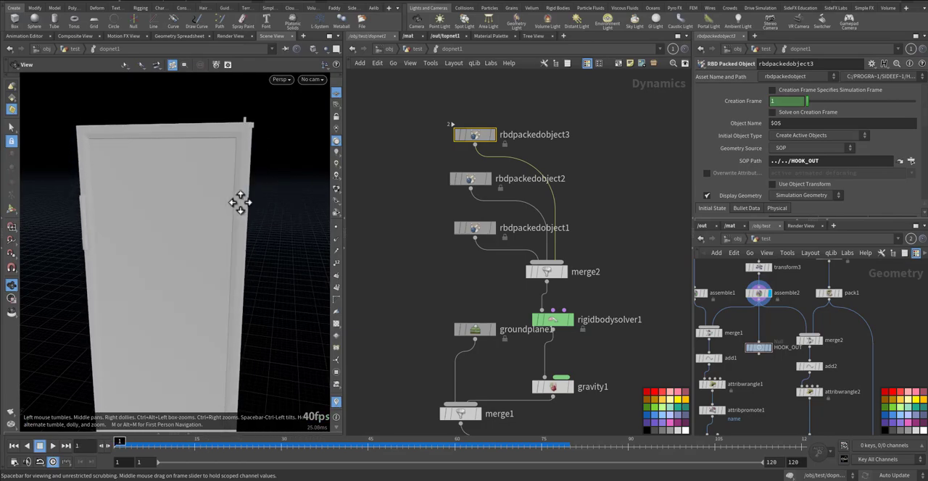
middle_drag(431, 270, 431, 109)
drag(538, 244, 542, 323)
drag(469, 187, 382, 274)
key(Tab)
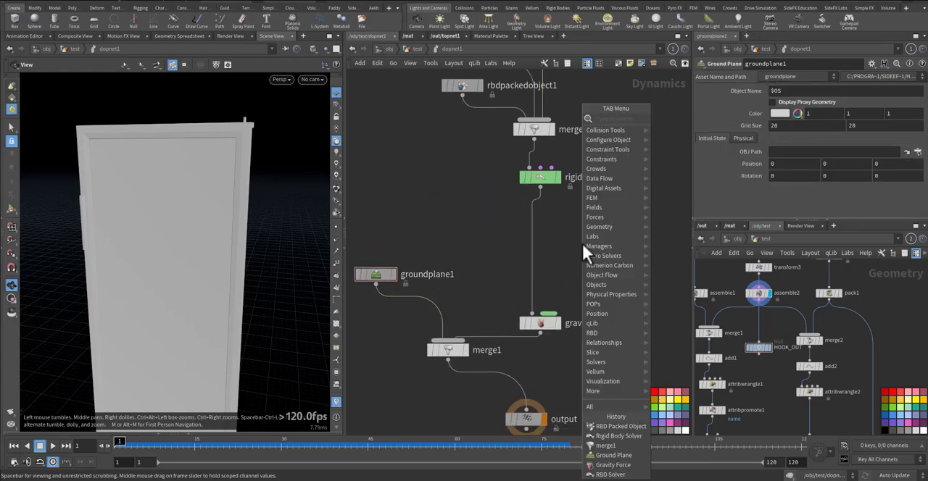
text(constne)
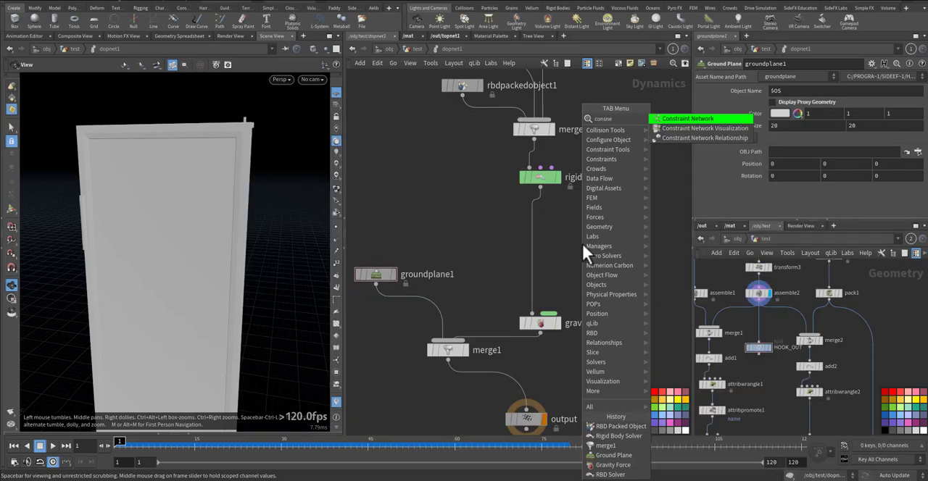
key(Return)
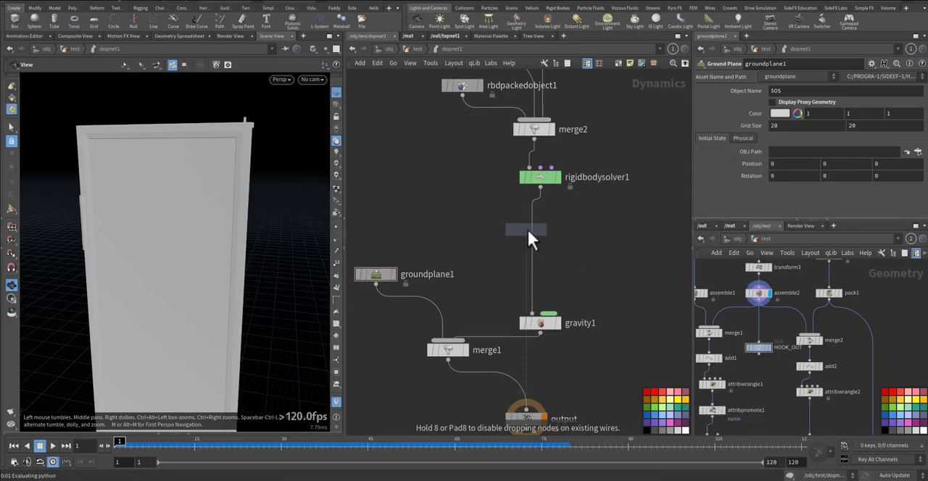
click(532, 231)
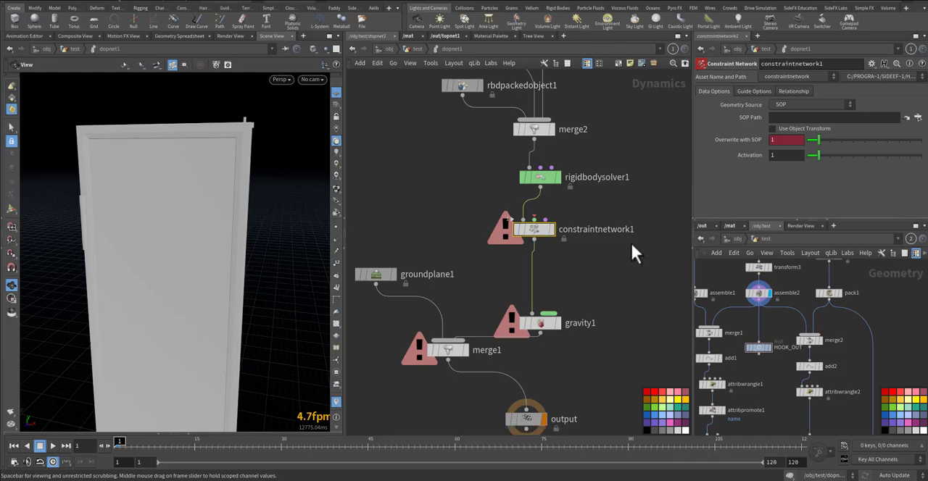
key(f)
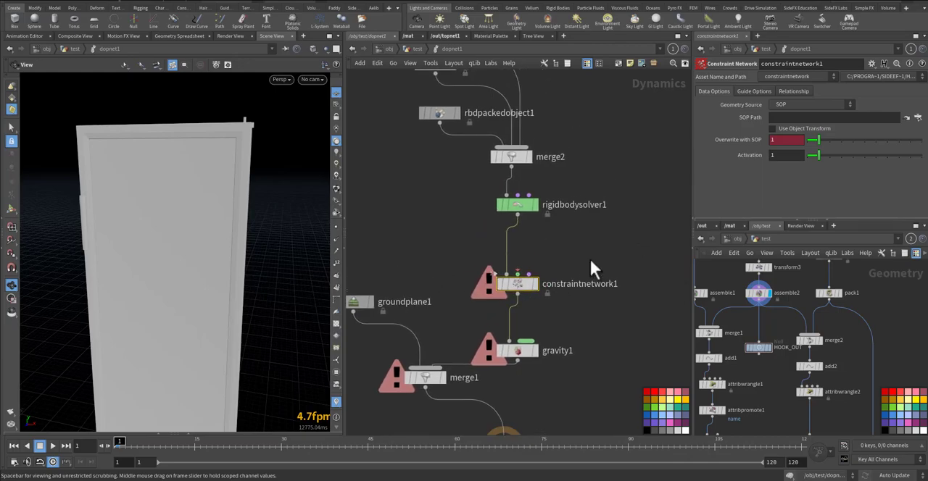
Add a Cone Twist Constraint Relationship node beside rigidbodysolver1
key(Tab)
text(cont)
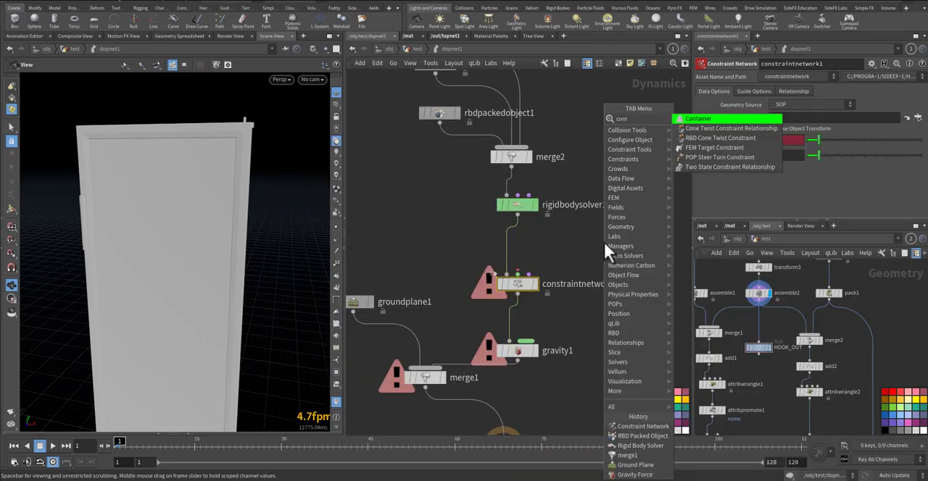
key(Down)
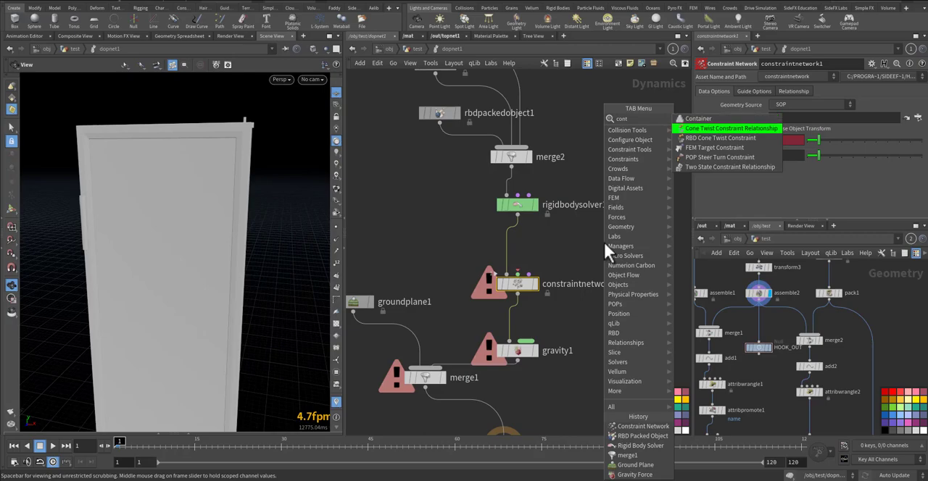
key(Return)
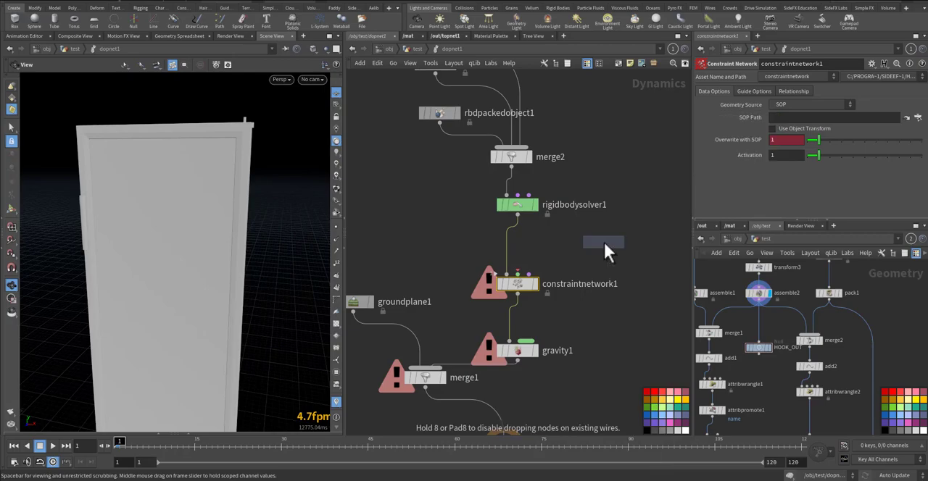
click(638, 194)
click(638, 190)
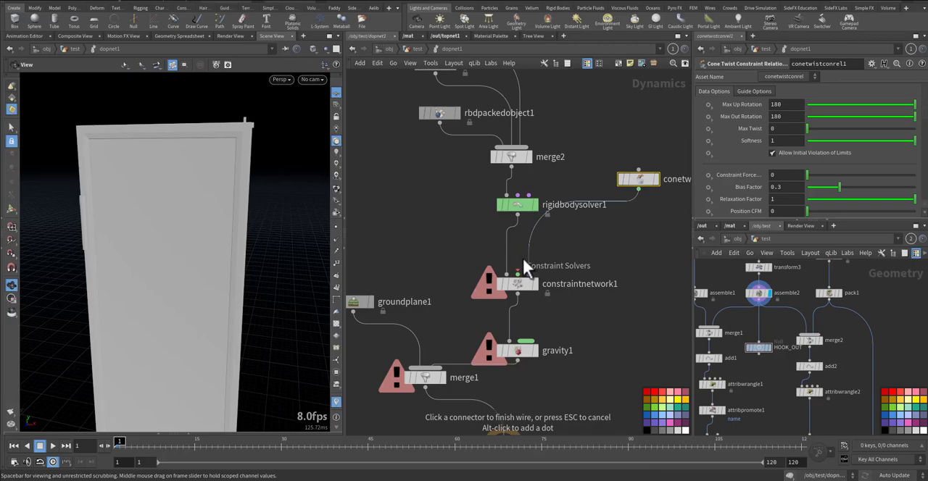
Add a Glue Constraint Relationship, merge it with the cone twist node, and wire the merge into constraintnetwork1's constraint solvers input
key(Tab)
text(glu)
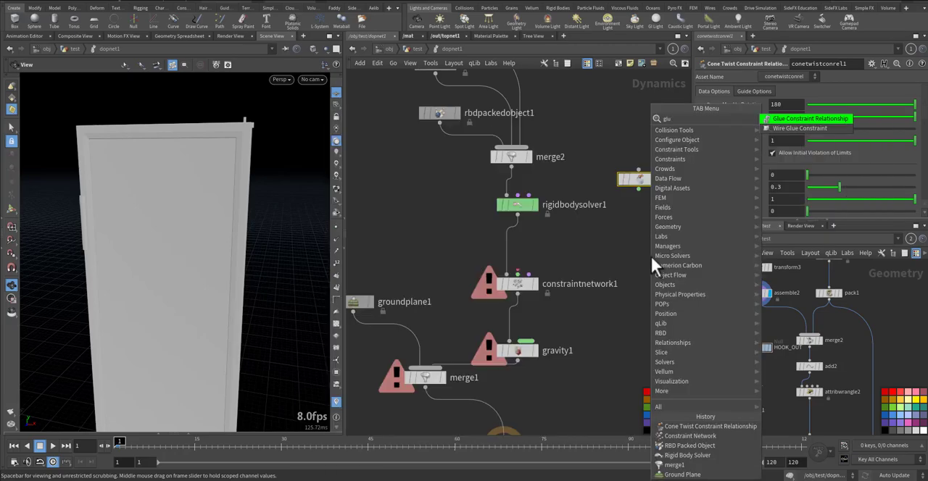
key(Return)
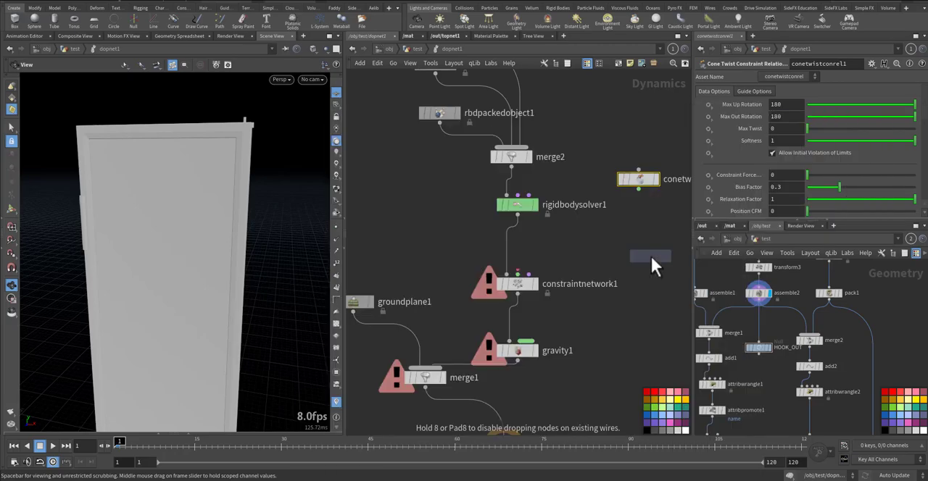
click(659, 225)
drag(606, 152, 591, 250)
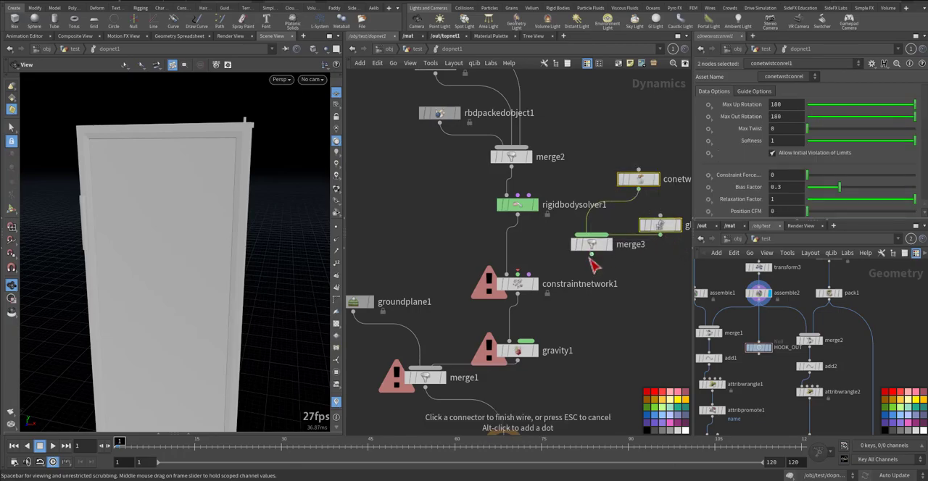
click(528, 268)
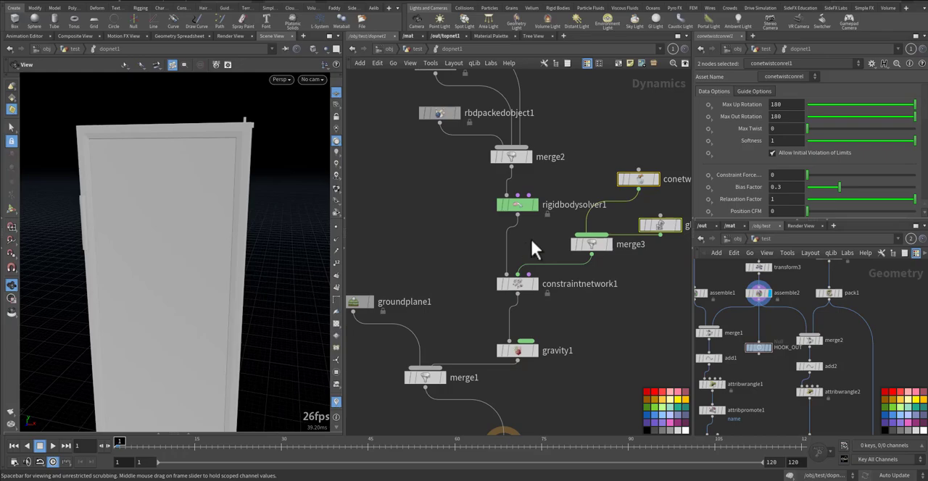
Examine CON_OUT's constraint name and type attributes in its geometry spreadsheet and trace the nodes feeding it
middle_drag(531, 241, 520, 261)
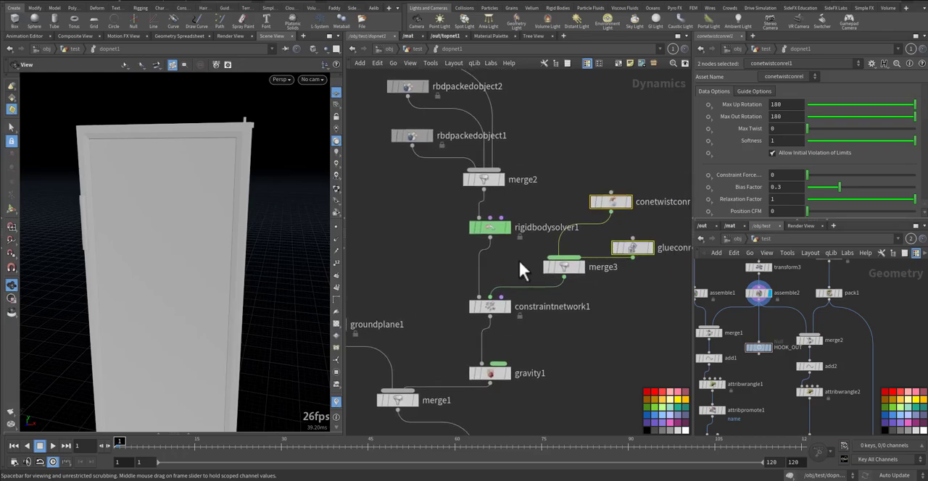
click(489, 306)
middle_drag(437, 251, 463, 223)
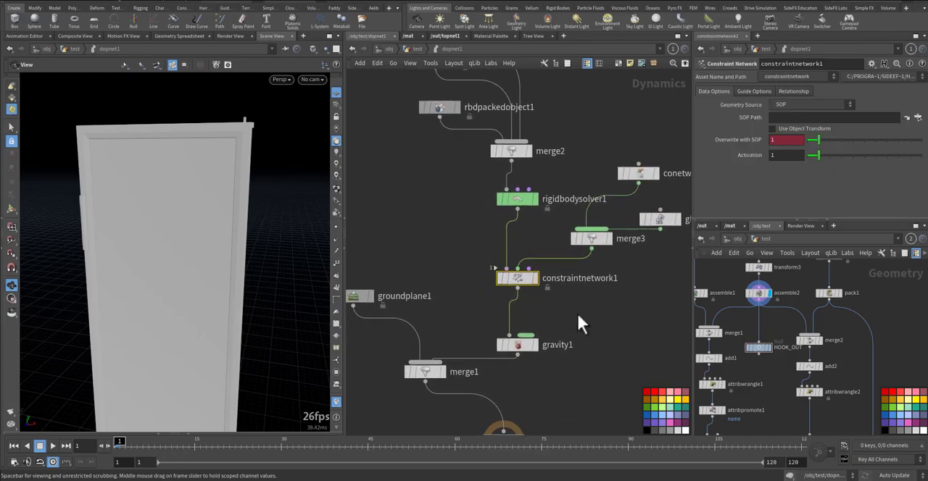
scroll(781, 386, down, 5)
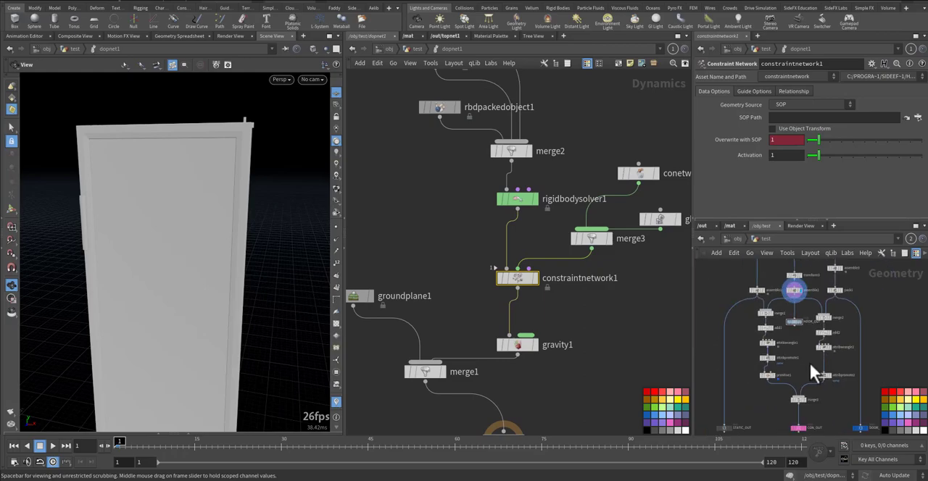
scroll(809, 344, up, 5)
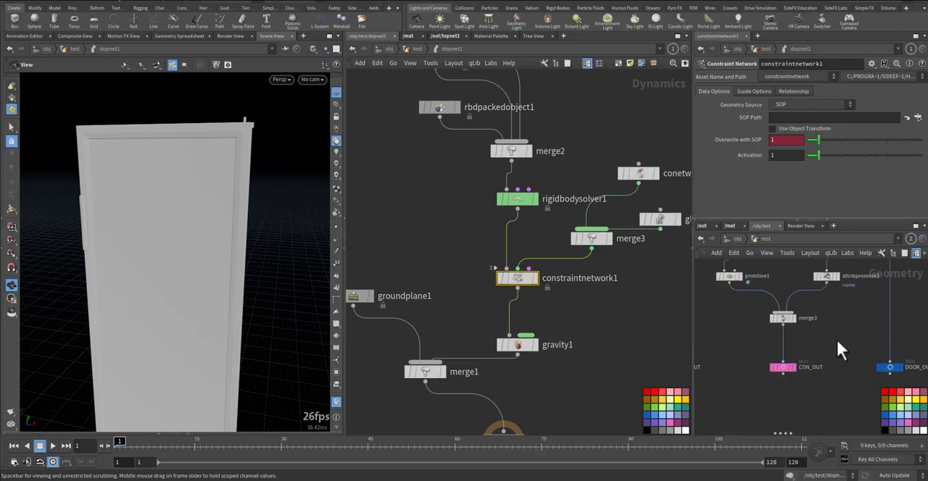
drag(841, 328, 818, 294)
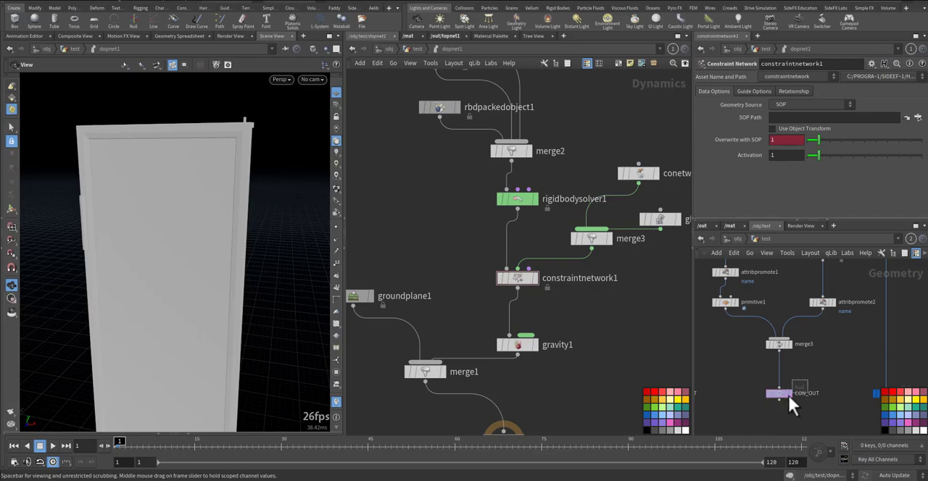
click(787, 394)
key(alt+shift+s)
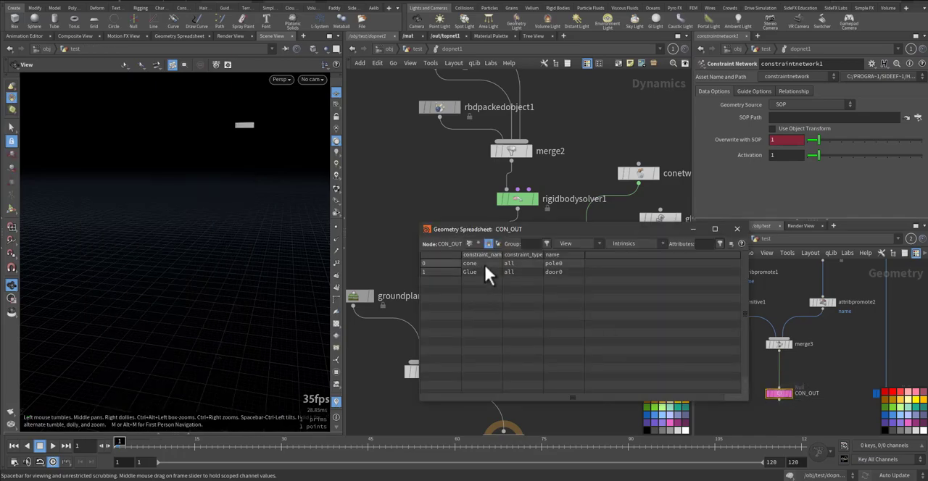
middle_drag(787, 297, 821, 291)
click(765, 301)
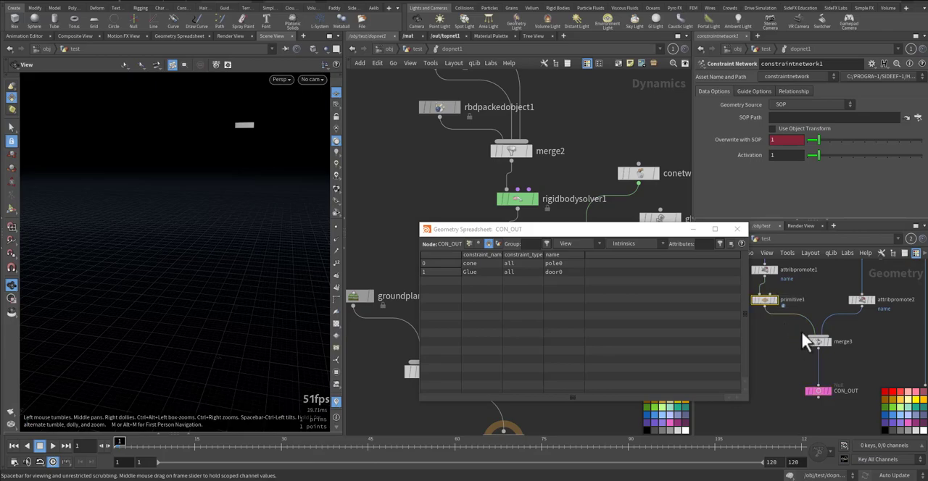
click(859, 302)
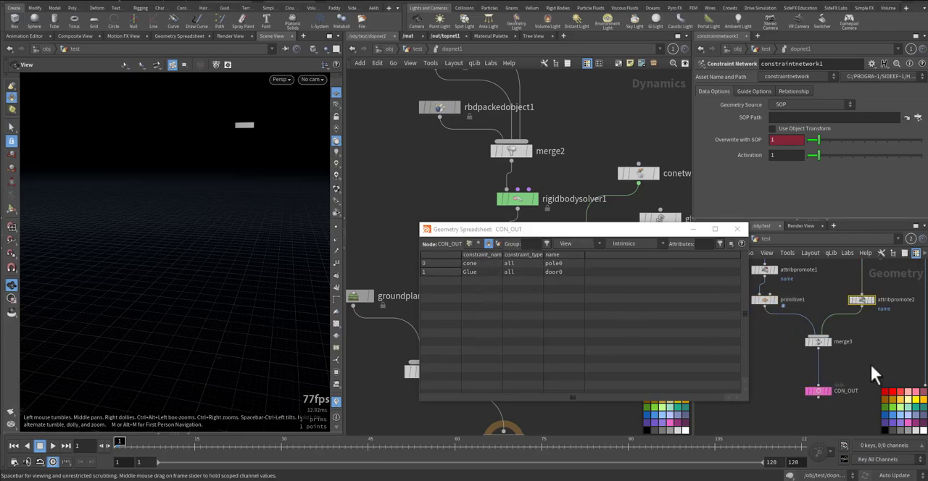
click(820, 344)
drag(835, 398, 841, 398)
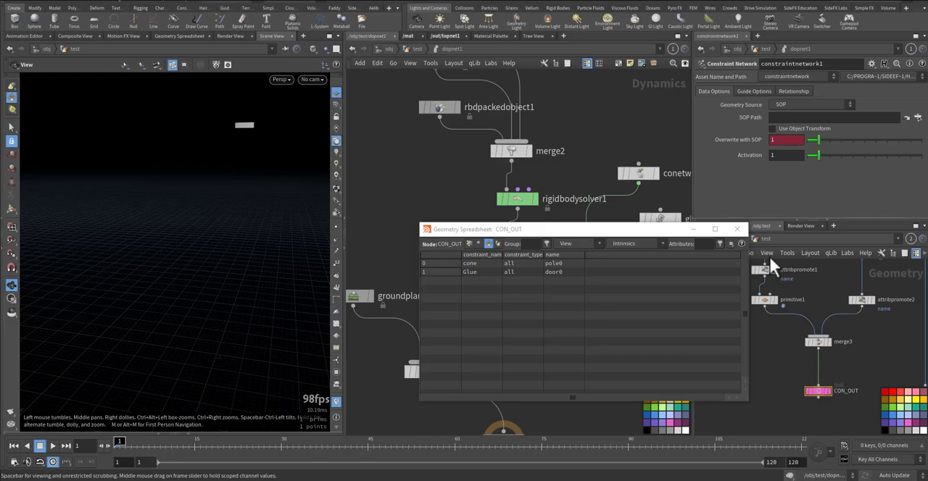
click(737, 229)
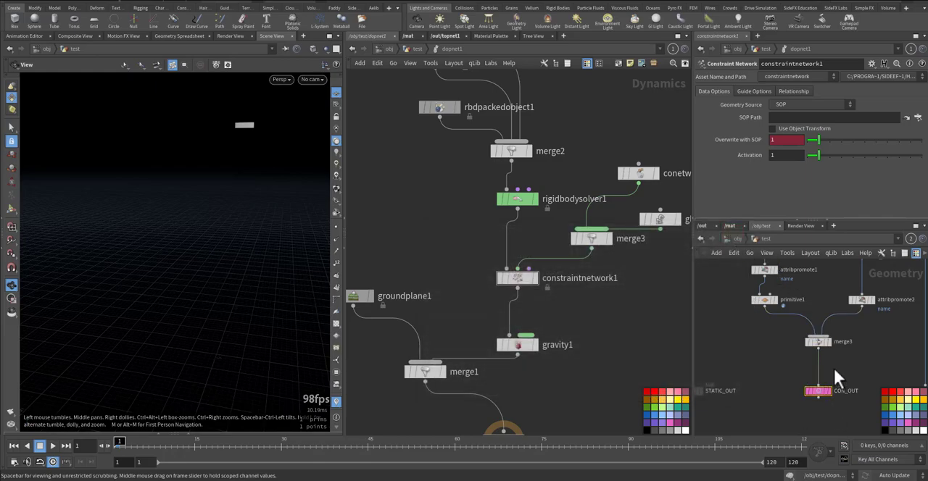
Set constraintnetwork1's SOP Path to the CON_OUT node
mouse_move(819, 396)
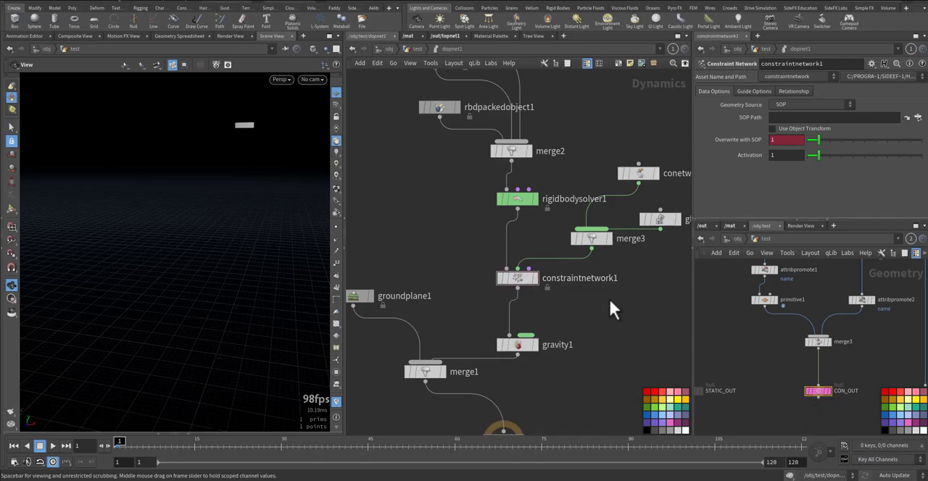
click(519, 279)
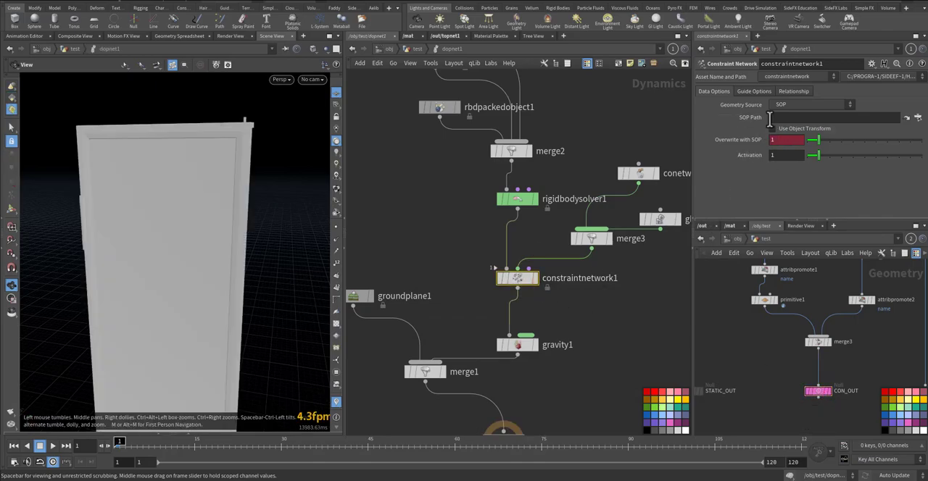
drag(818, 396, 796, 120)
middle_drag(246, 131, 210, 192)
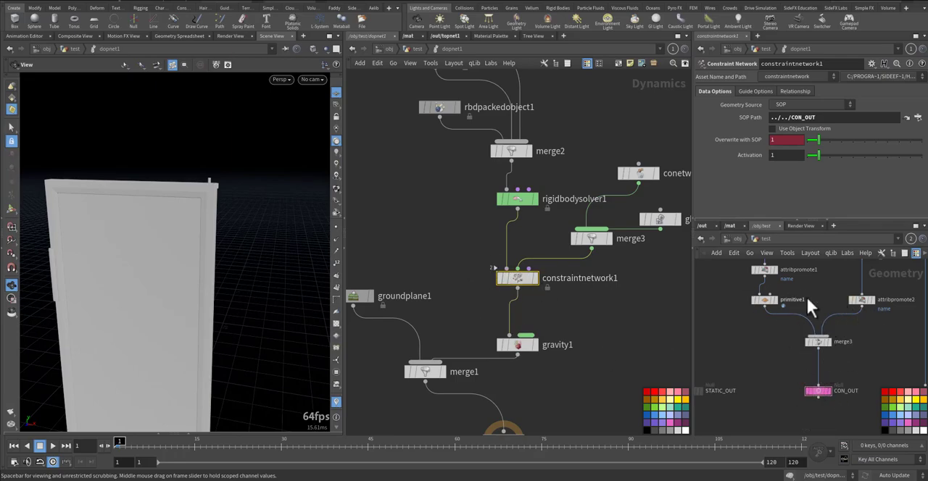
Find conetwistconrel1's Data Name parameter and copy the constraint name "cone" from attribwrangle1's VEX code
middle_drag(615, 296, 556, 343)
click(584, 219)
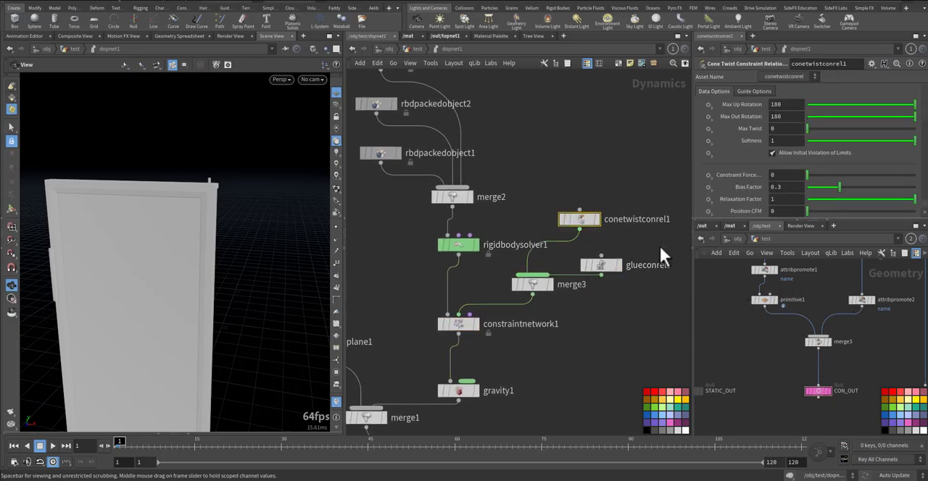
scroll(727, 181, down, 5)
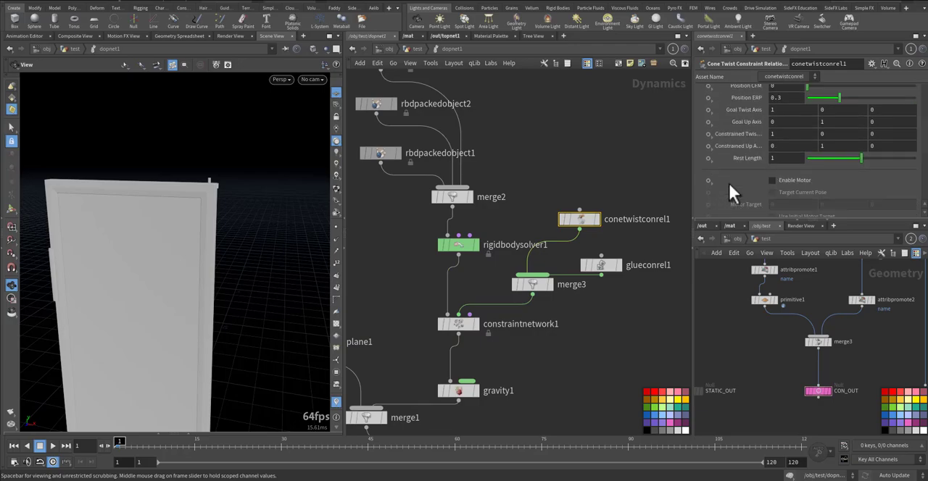
scroll(728, 181, down, 5)
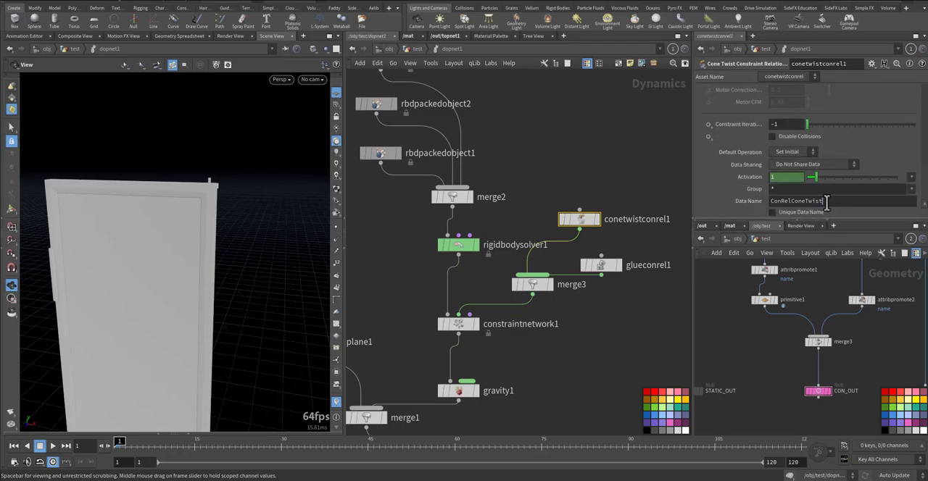
middle_drag(733, 269, 729, 333)
drag(743, 305, 771, 312)
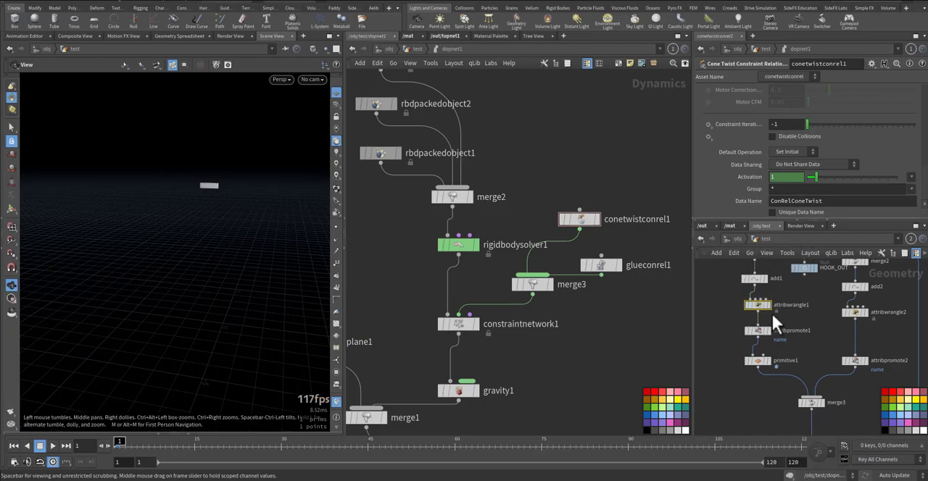
key(p)
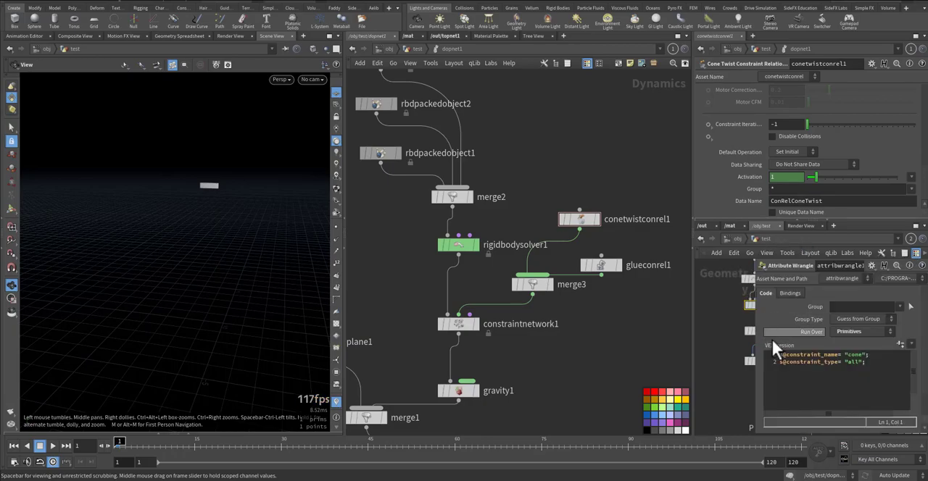
drag(867, 355, 852, 352)
key(ctrl+c)
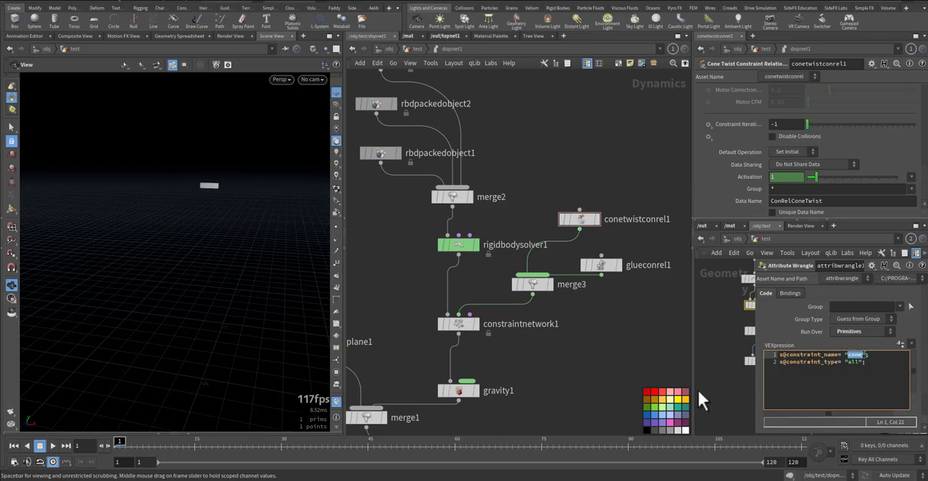
key(p)
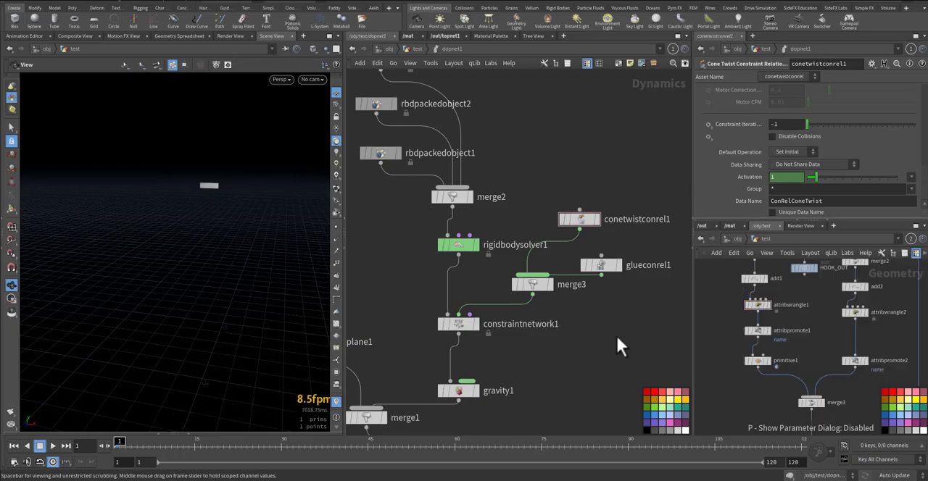
Set conetwistconrel1's Data Name to cone and inspect the constraint guide at the door's hinge pin
click(579, 221)
drag(826, 201, 764, 205)
key(ctrl+v)
key(Return)
right_drag(216, 182, 318, 176)
drag(261, 172, 264, 208)
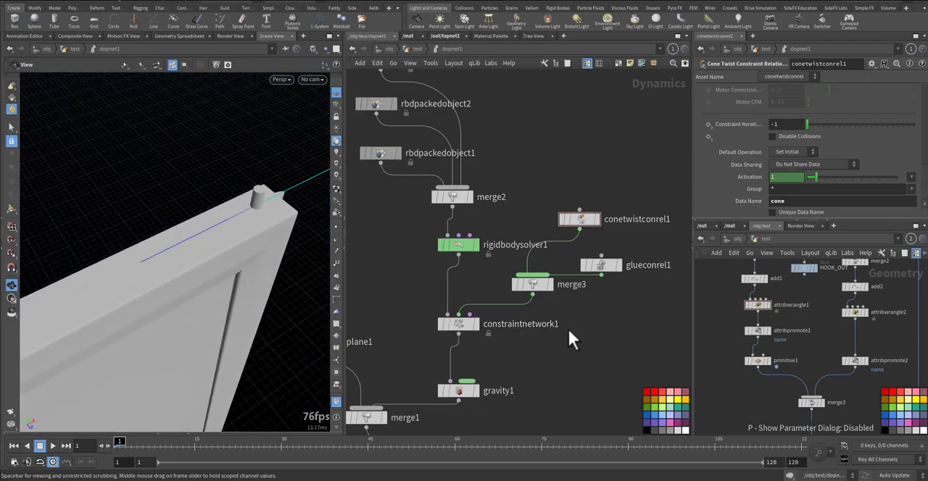
Set glueconrel1's Data Name to Glue
click(600, 264)
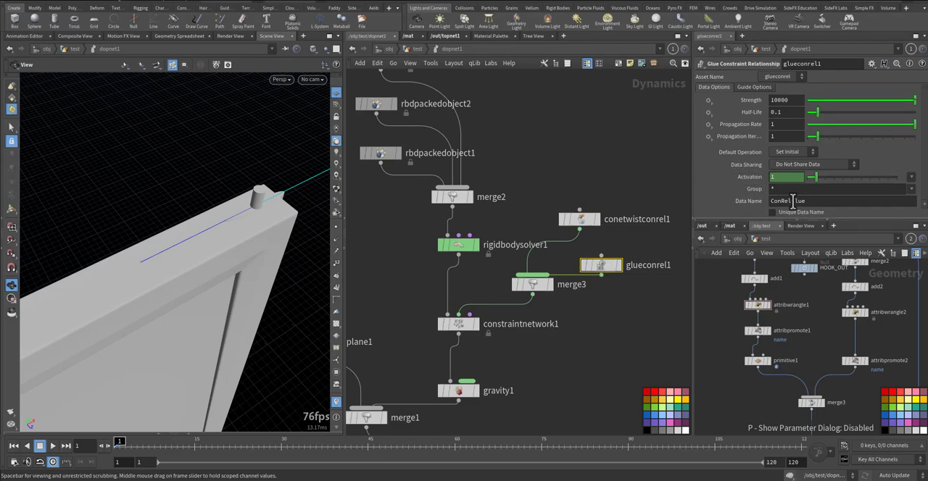
drag(790, 202, 704, 191)
key(BackSpace)
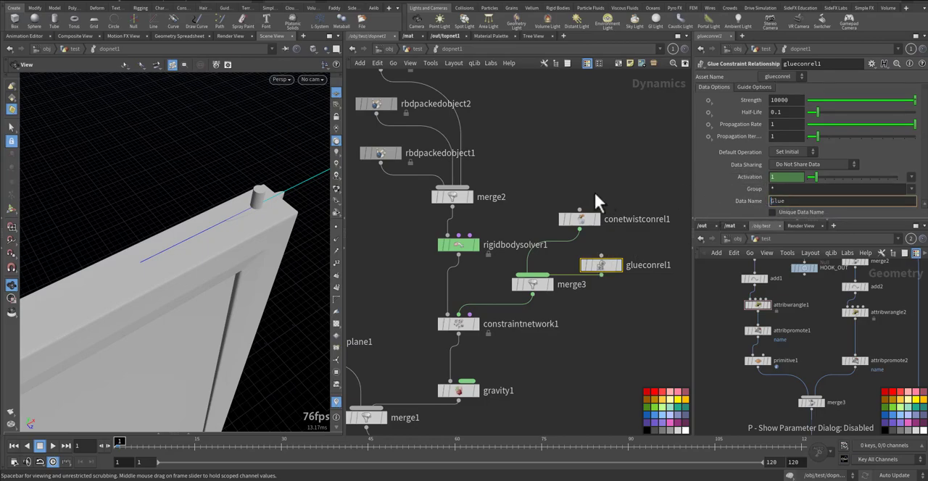
Examine the glue and cone twist constraint lines on the door in wireframe, and return the view to shaded display
drag(182, 242, 152, 206)
right_drag(228, 236, 142, 344)
key(shift+w)
middle_drag(156, 319, 186, 215)
right_drag(186, 215, 286, 229)
middle_drag(286, 230, 267, 245)
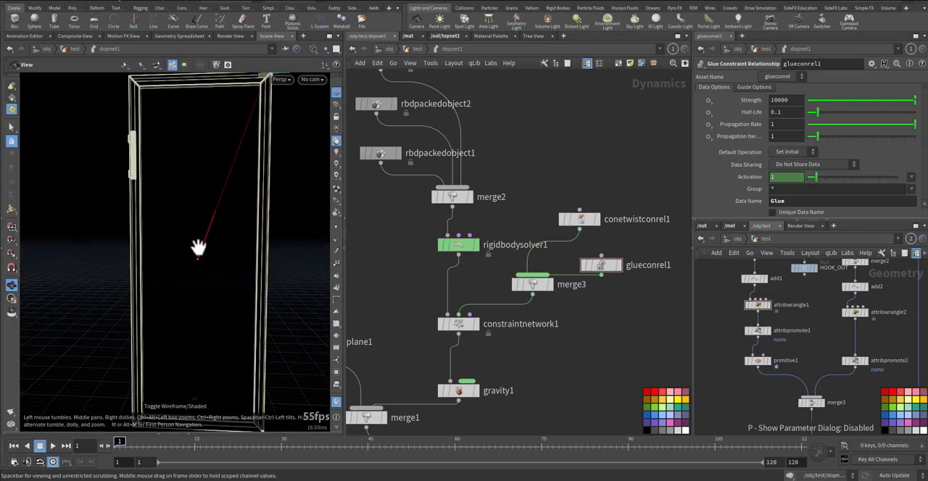
mouse_move(585, 264)
click(581, 241)
click(582, 241)
middle_drag(238, 213, 196, 309)
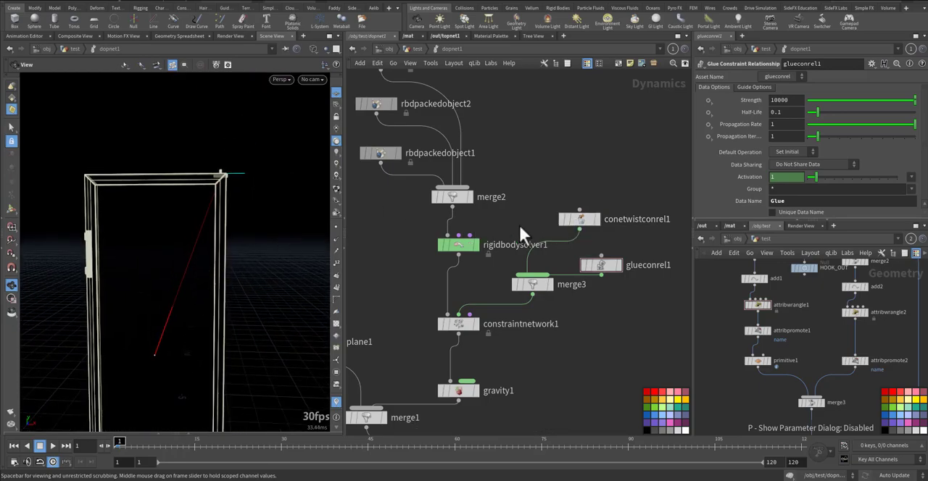
mouse_move(568, 211)
click(557, 197)
click(558, 198)
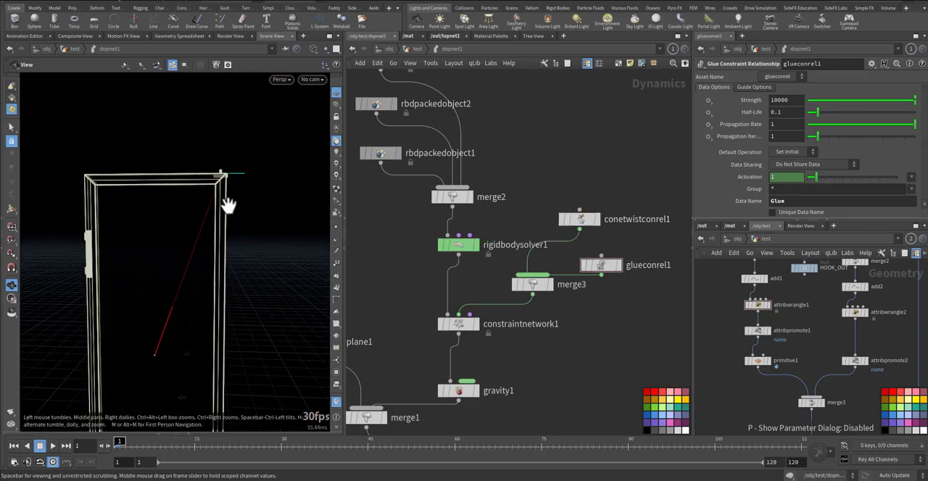
key(w)
mouse_move(227, 205)
mouse_down()
mouse_move(157, 257)
mouse_move(188, 272)
mouse_up()
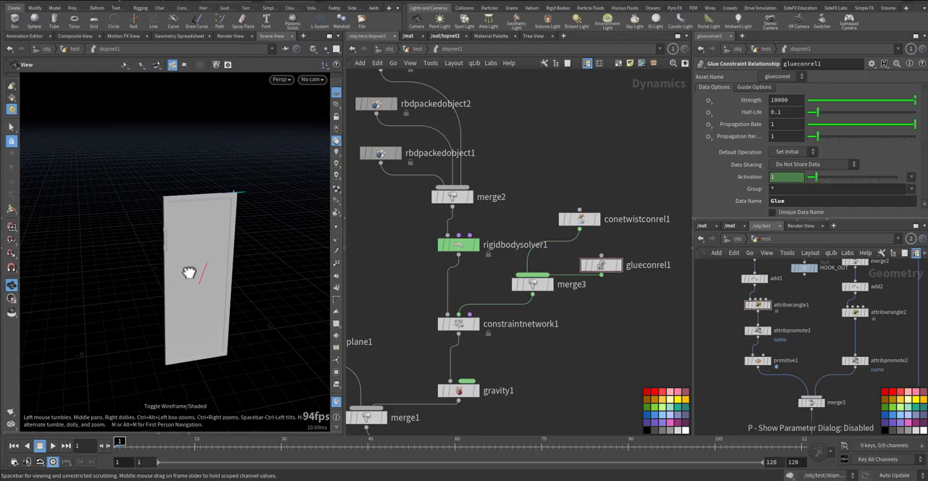
Play the simulation several times from frame 1 to check the door's motion, rewinding after each run
key(Up)
key(Up)
key(ctrl+Up)
key(Up)
key(ctrl+Up)
key(Up)
key(ctrl+Up)
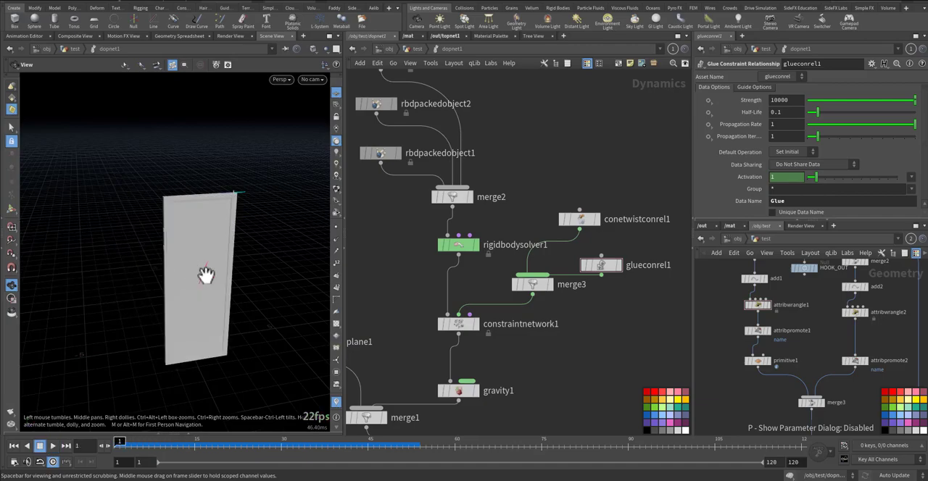
Set conetwistconrel1's rotation limits to 52.5 for Max Up Rotation, 44.4 for Max Out Rotation and 63.8 for Max Twist
click(579, 218)
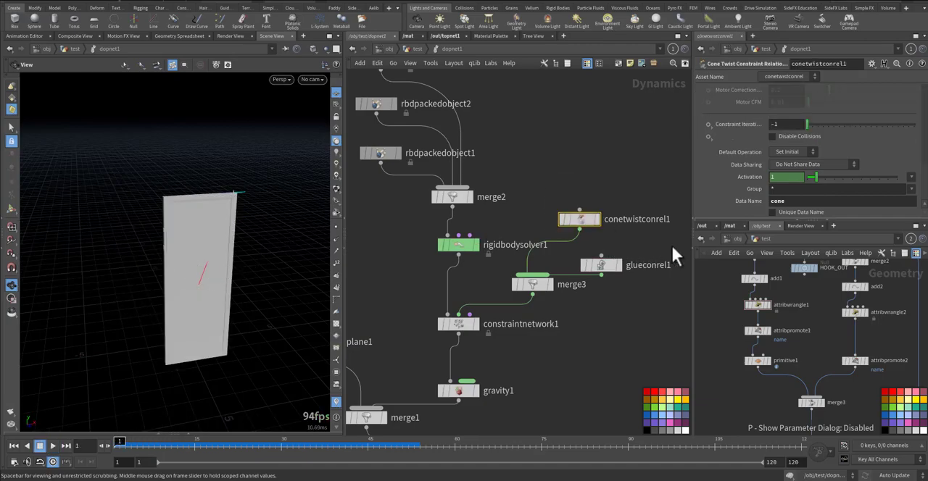
click(826, 221)
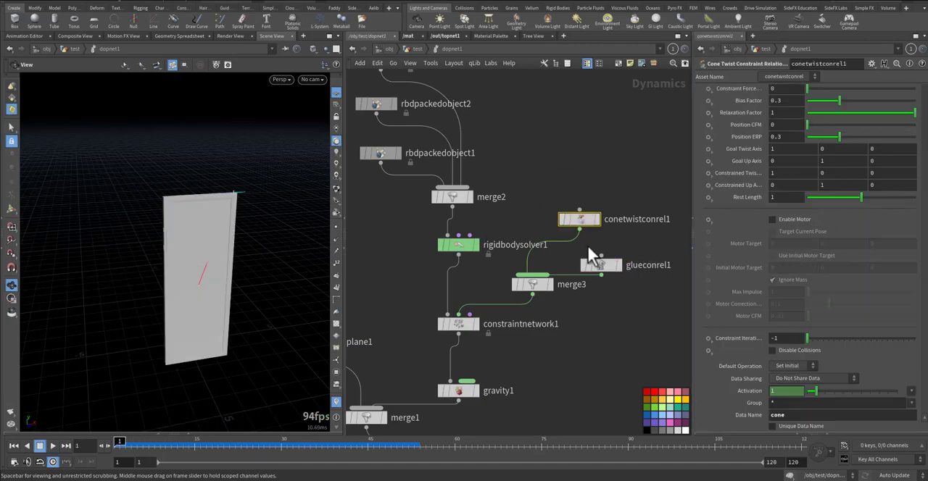
right_drag(227, 208, 311, 172)
middle_drag(311, 171, 193, 239)
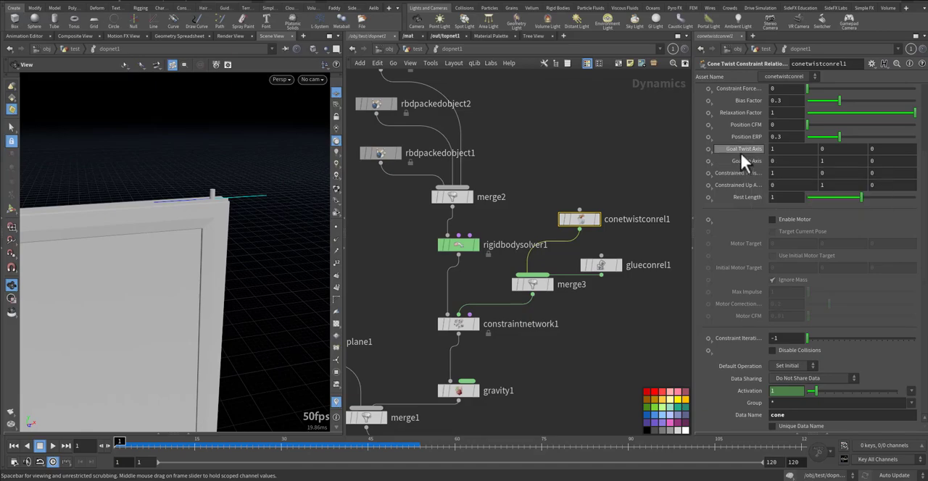
scroll(743, 159, up, 3)
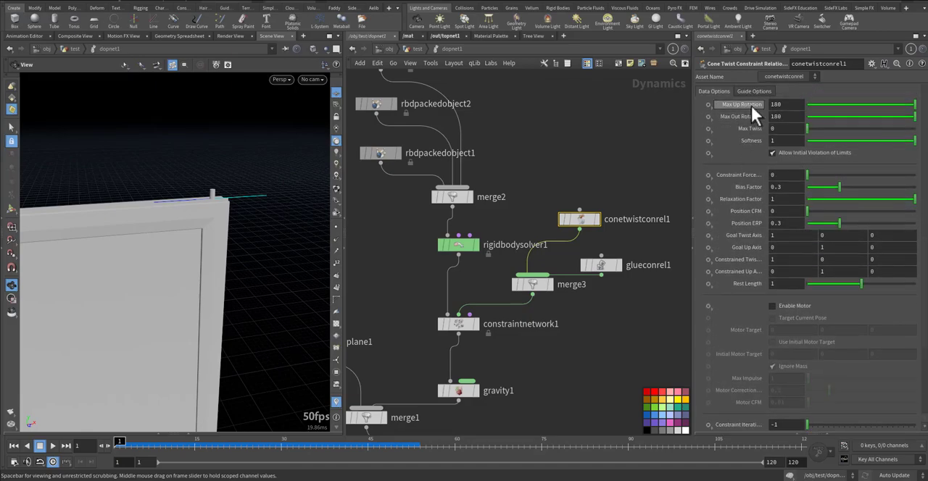
drag(810, 102, 821, 102)
drag(208, 193, 158, 228)
drag(821, 104, 834, 117)
drag(190, 250, 201, 207)
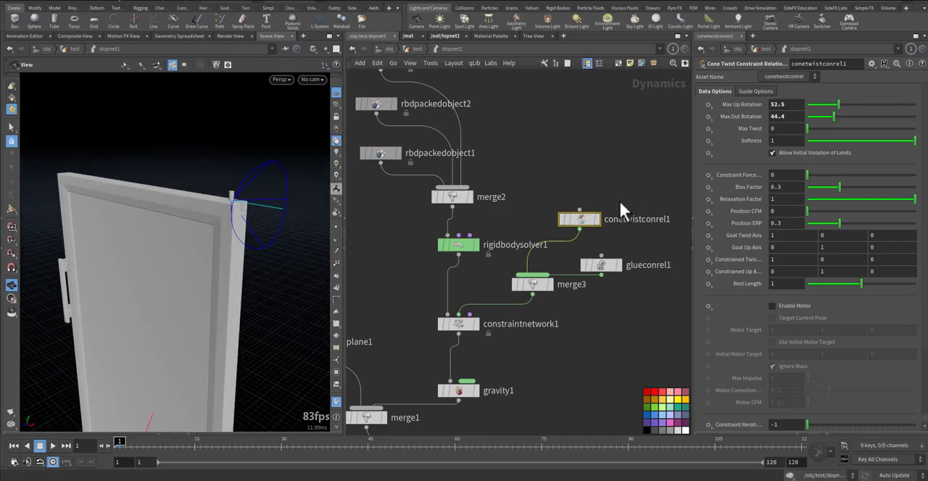
drag(815, 129, 844, 129)
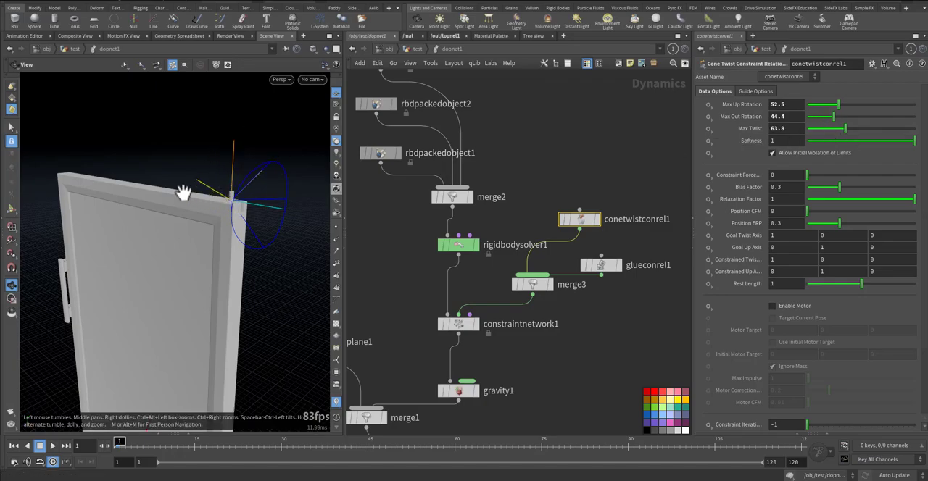
drag(174, 228, 178, 284)
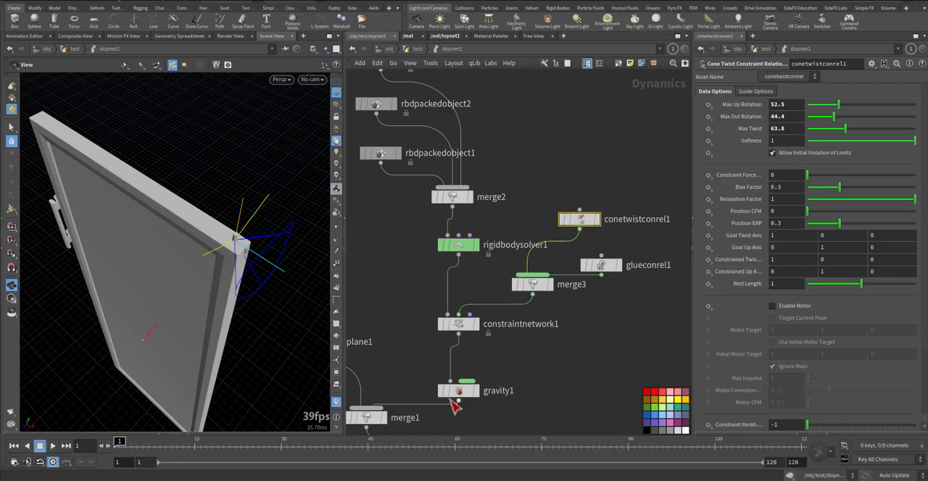
mouse_move(224, 253)
mouse_down()
mouse_move(215, 247)
mouse_move(230, 246)
mouse_up()
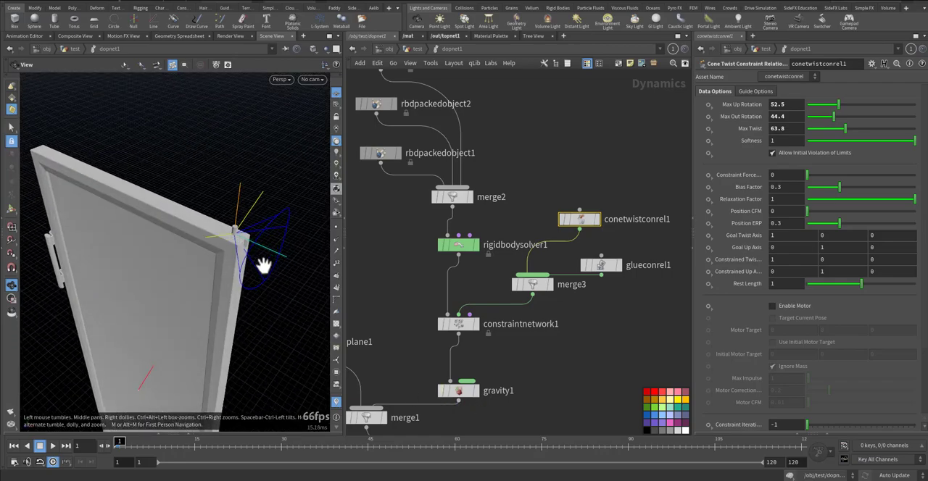
Set conetwistconrel1's Goal Twist Axis to 0, 1, 0
click(758, 236)
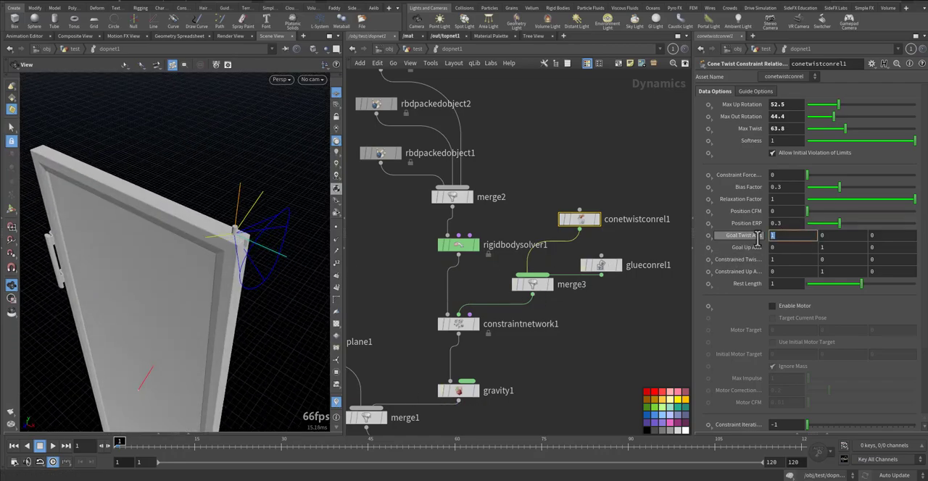
text(0)
key(Tab)
text(1)
key(Tab)
text(0)
key(Tab)
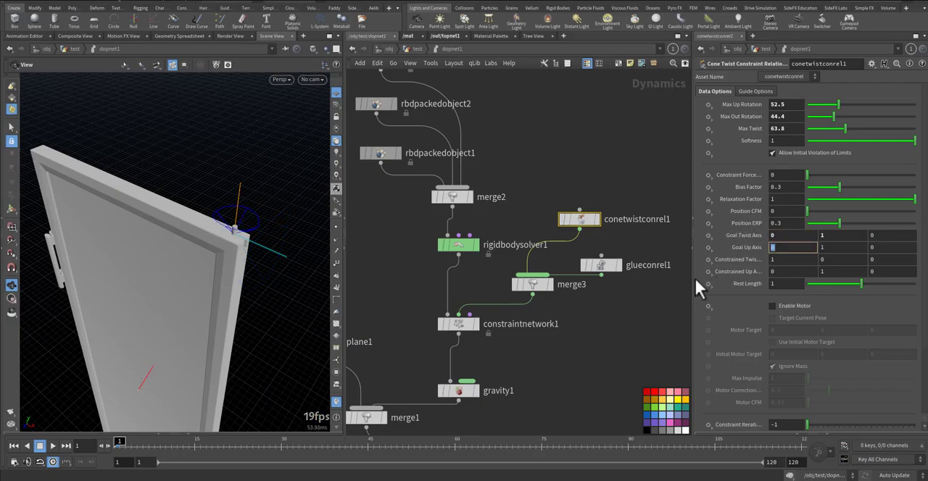
Set conetwistconrel1's Goal Up Axis to 0, 0, 1
text(0)
key(Tab)
text(0)
key(Tab)
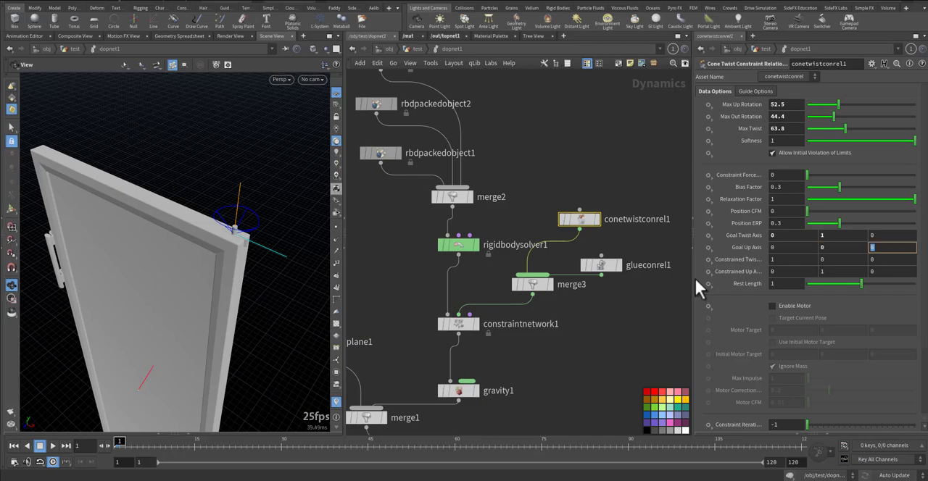
text(1)
key(Return)
Set conetwistconrel1's Constrained Twist Axis to 0, 1, 0
click(782, 259)
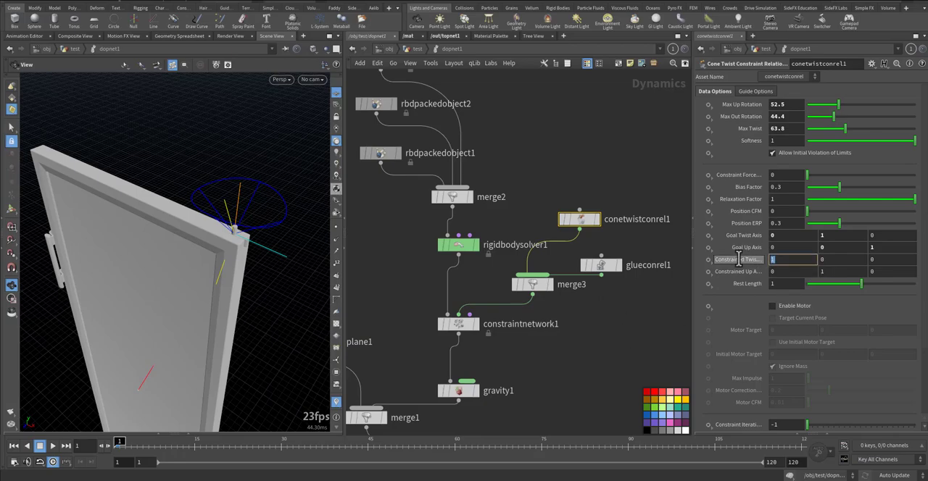
text(0)
key(Tab)
text(1)
key(Tab)
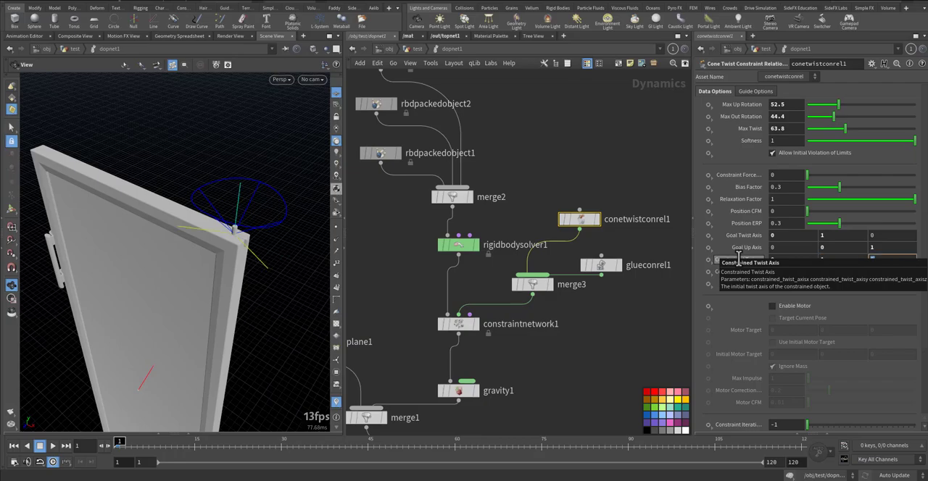
key(Tab)
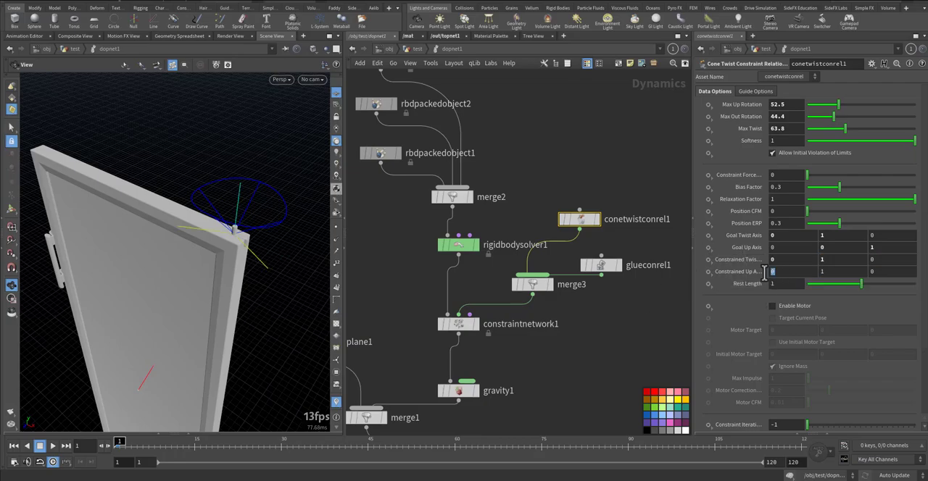
Set conetwistconrel1's Constrained Up Axis to 0, 0, 1
text(0)
key(Tab)
text(0)
key(Tab)
text(1)
key(Return)
Play the simulation with the whole door in view to check the reoriented cone constraint, and rewind to frame 1
drag(311, 279, 166, 244)
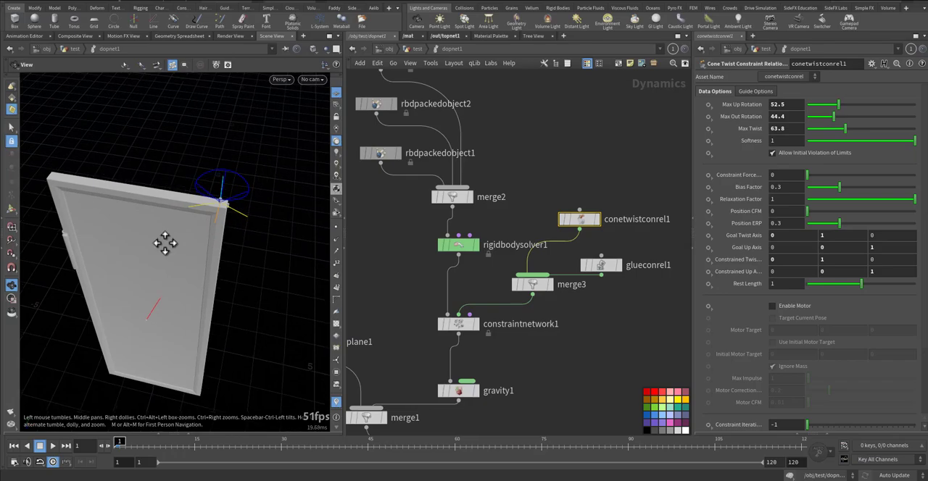
key(Up)
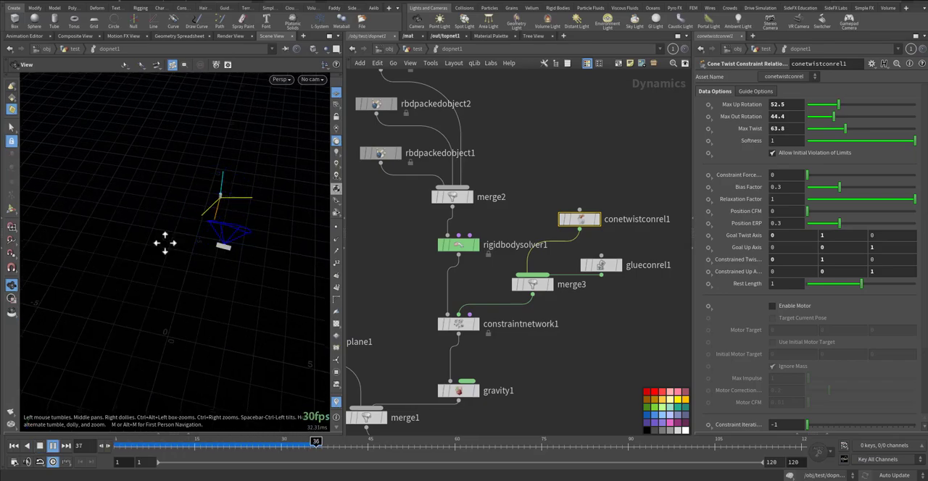
key(ctrl+Up)
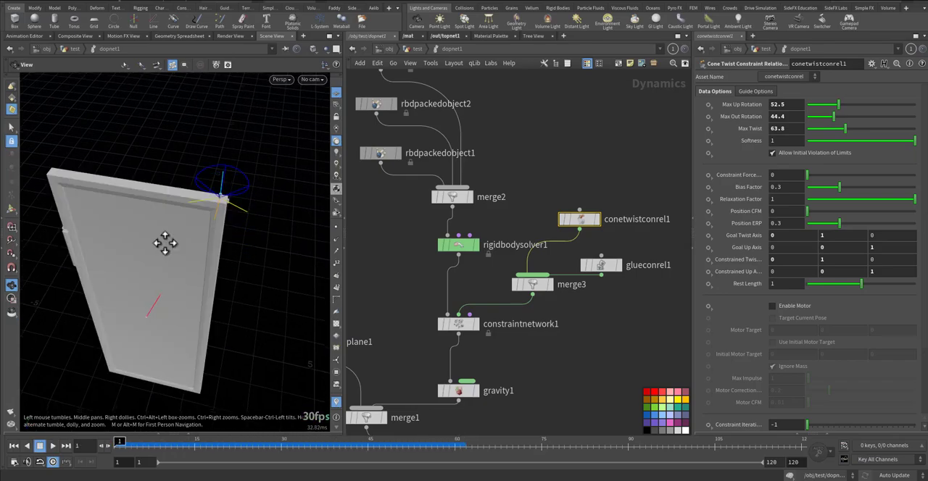
Set glueconrel1's Strength to -1, replay the simulation and rewind to frame 1
click(603, 264)
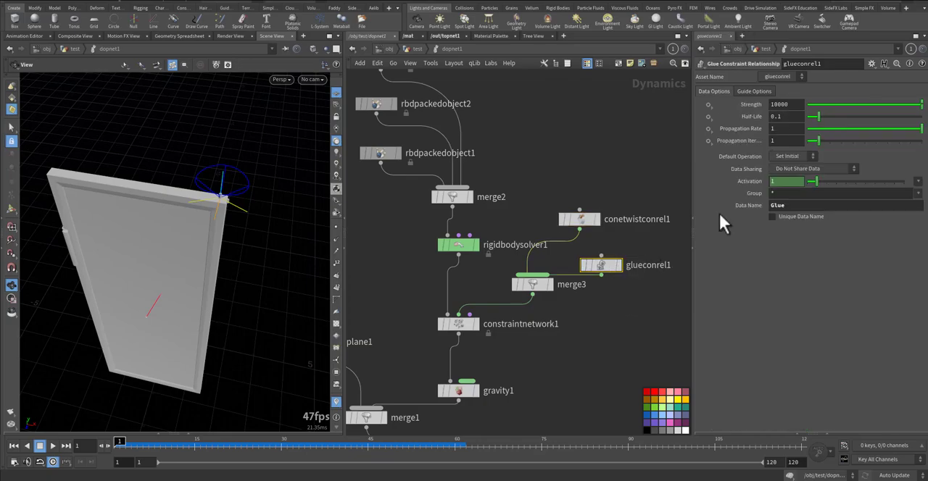
double_click(773, 103)
text(-1)
key(Return)
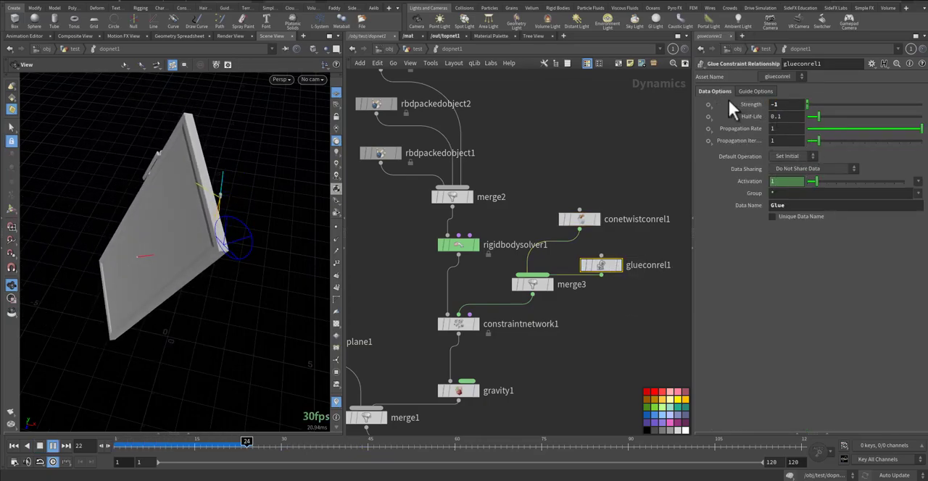
key(ctrl+Up)
Set conetwistconrel1's Rest Length to 0 and check the door's motion at the pin by replaying and scrubbing the simulation
click(580, 219)
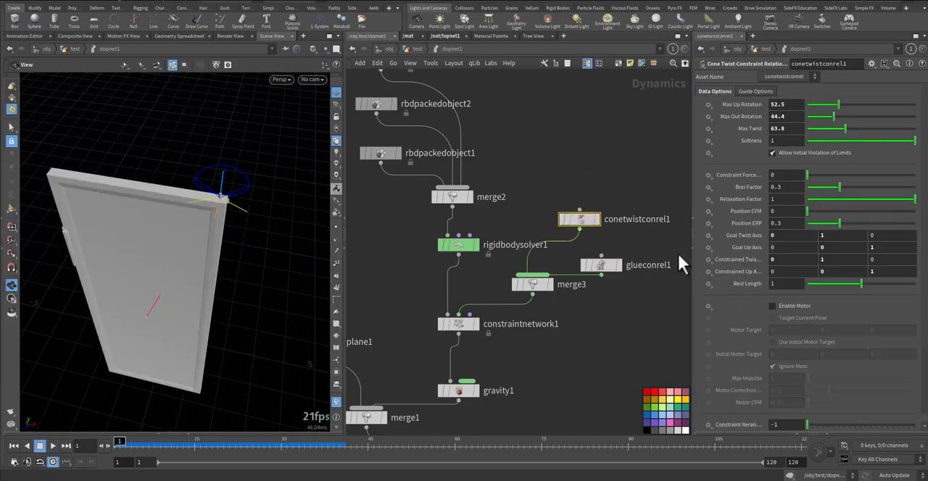
drag(819, 286, 752, 286)
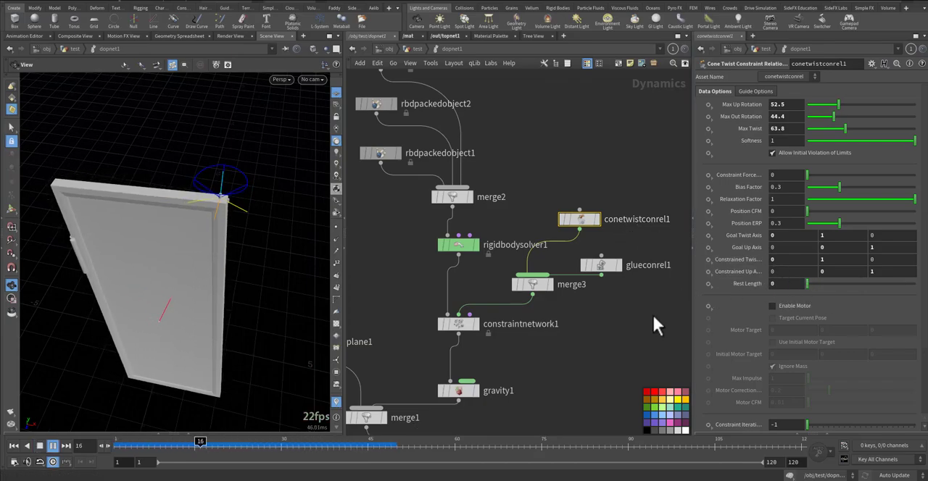
key(ctrl+Up)
key(Up)
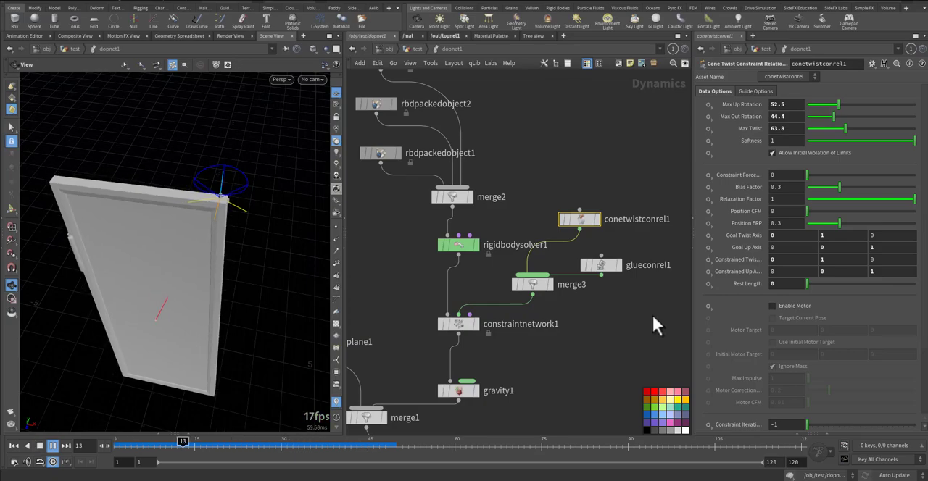
key(ctrl+Up)
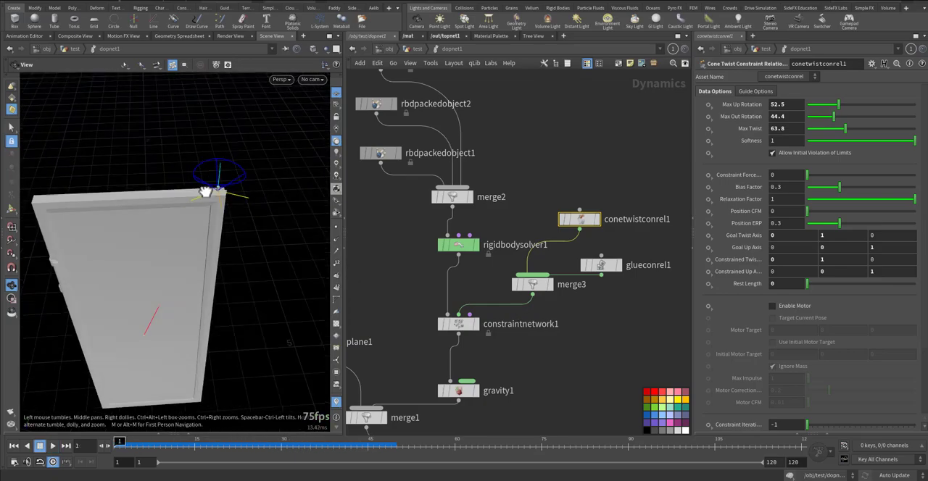
click(150, 445)
mouse_move(149, 447)
mouse_down()
mouse_move(188, 445)
mouse_move(160, 444)
mouse_up()
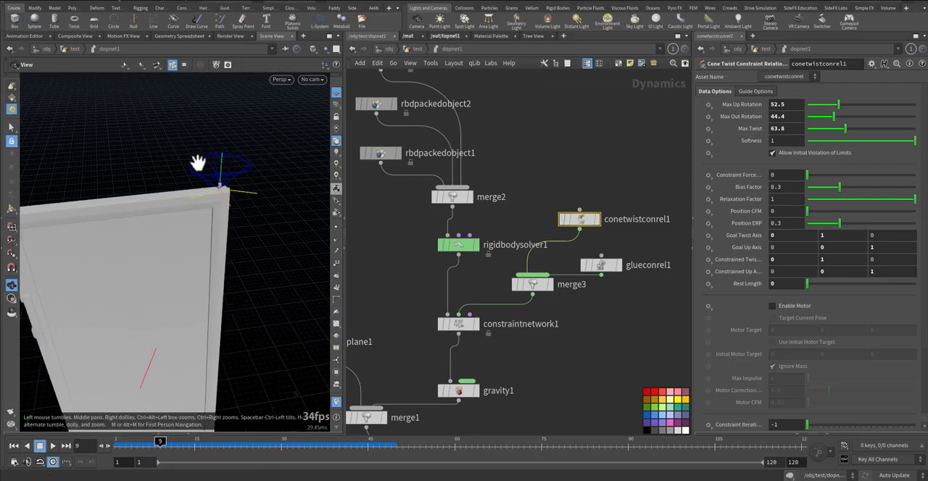
key(ctrl+Up)
Try the simulation with conetwistconrel1's Max Up Rotation and Max Out Rotation both set to 0
drag(826, 107, 806, 106)
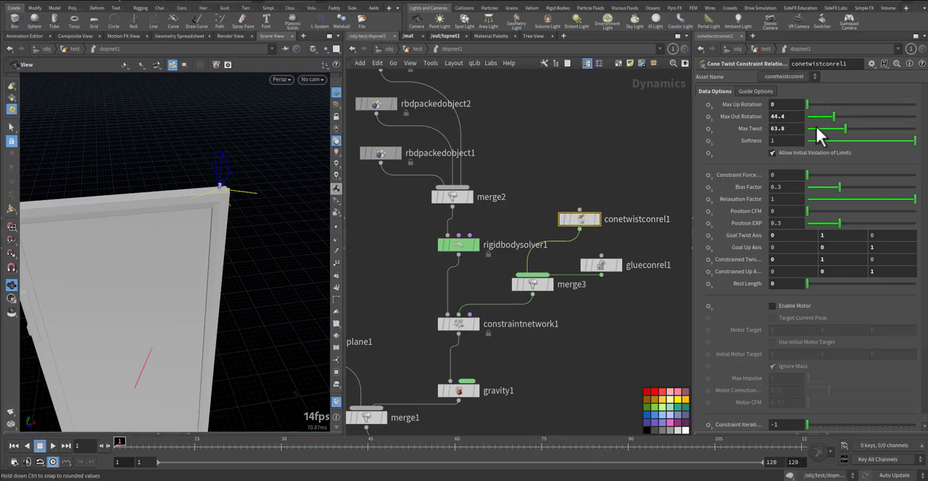
key(Up)
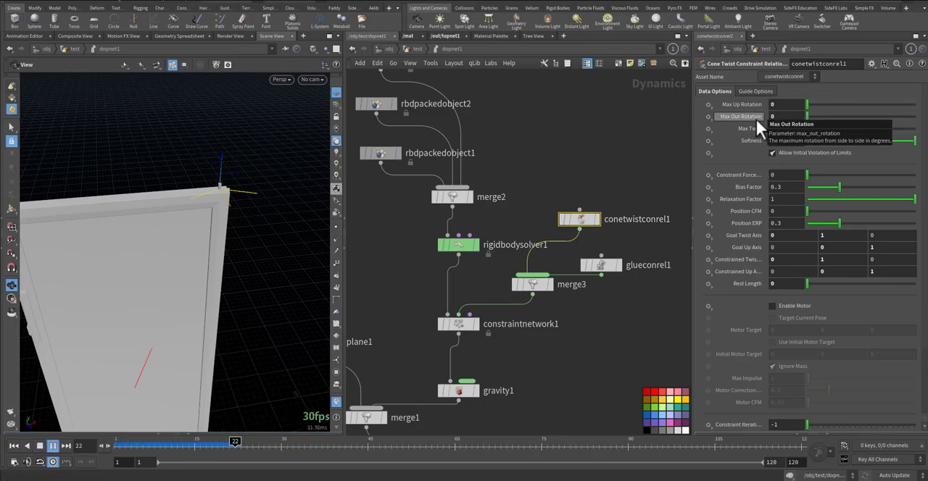
key(ctrl+Up)
Test the simulation with Max Up Rotation at 180, and again with Max Up Rotation at 0 and Max Out Rotation at 180
drag(867, 105, 915, 106)
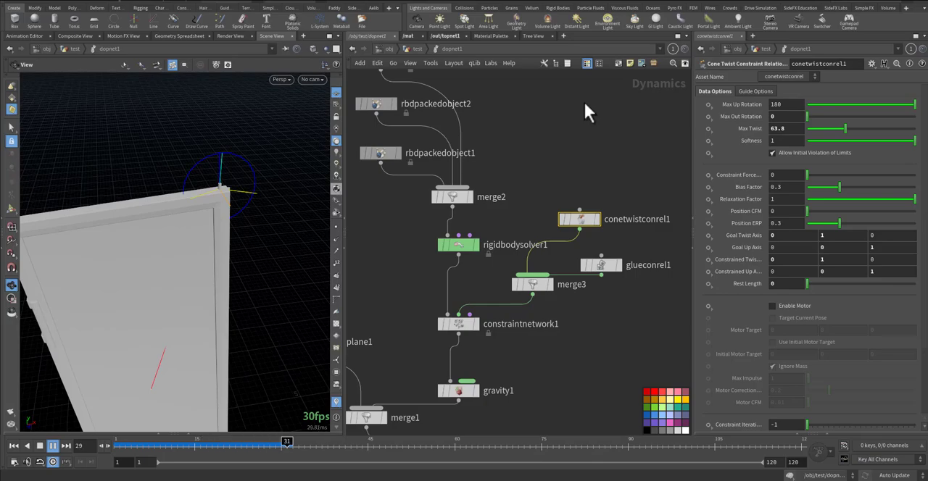
key(ctrl+Up)
drag(819, 105, 804, 106)
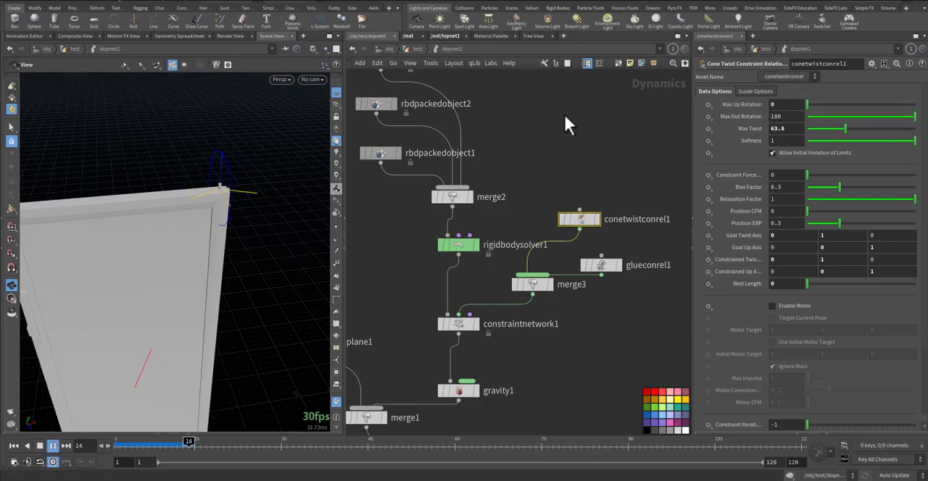
Rewind the simulation to frame 1 and set conetwistconrel1's Max Out Rotation to 0
key(ctrl+Up)
drag(824, 115, 804, 116)
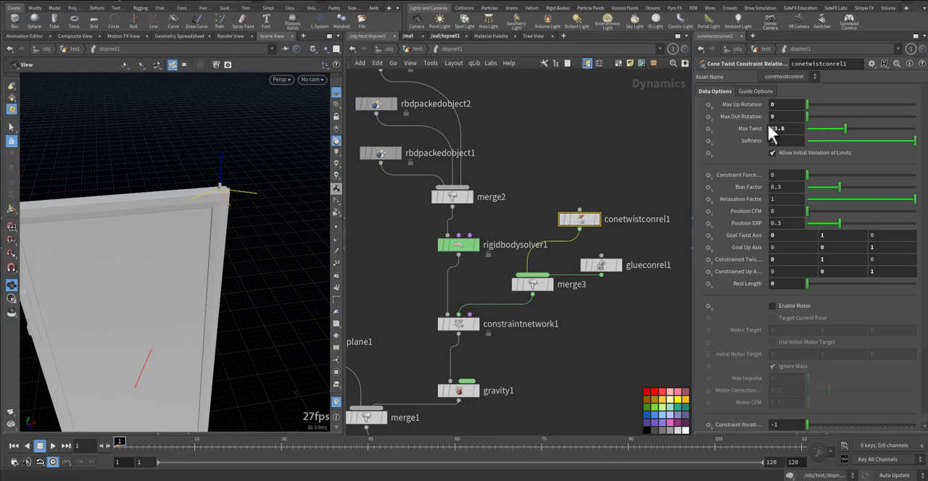
drag(190, 249, 154, 279)
Set the initial Z velocity of rbdpackedobject1 to 5
middle_drag(374, 252, 408, 275)
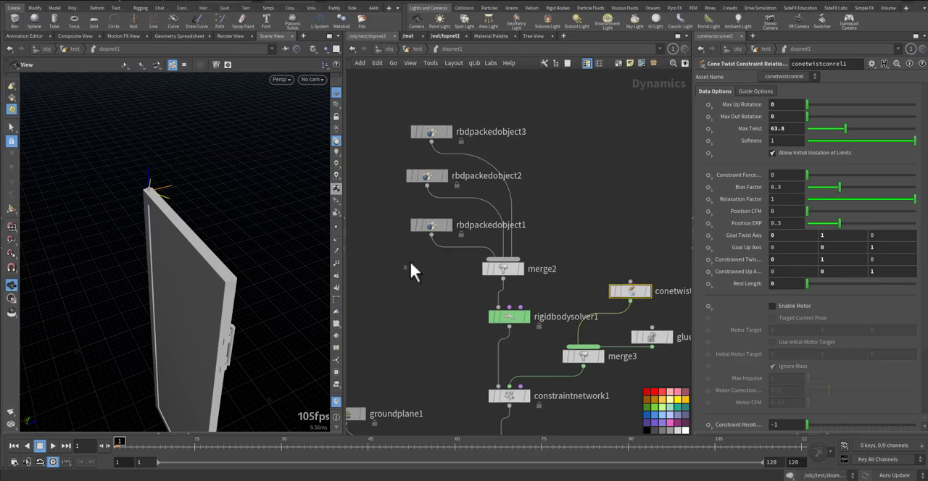
click(432, 225)
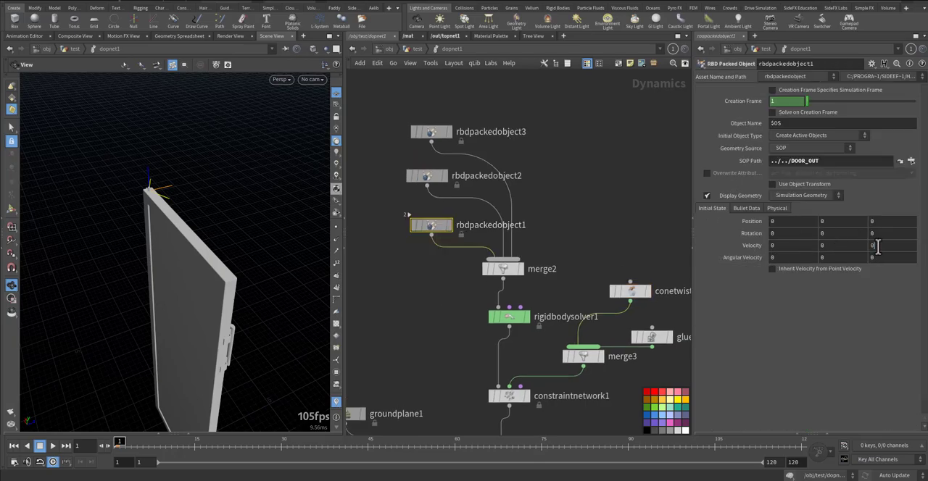
drag(145, 373, 119, 425)
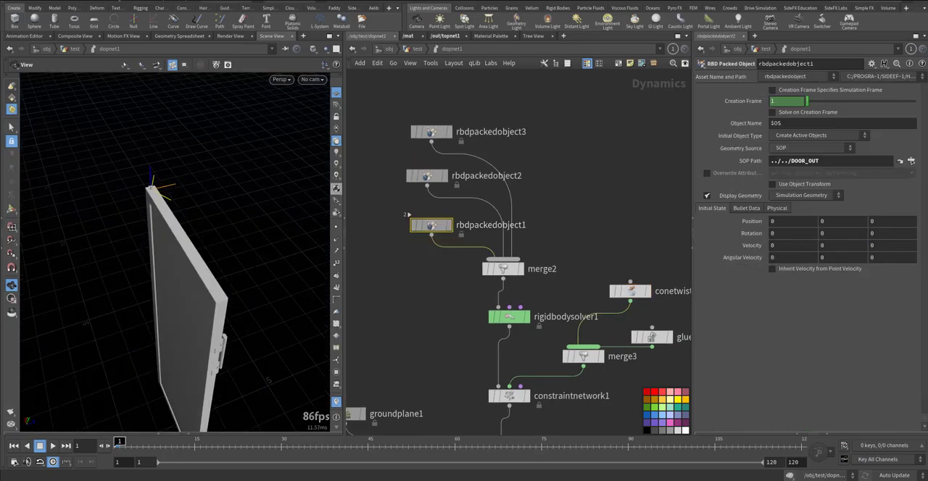
drag(118, 389, 130, 371)
middle_drag(135, 307, 169, 208)
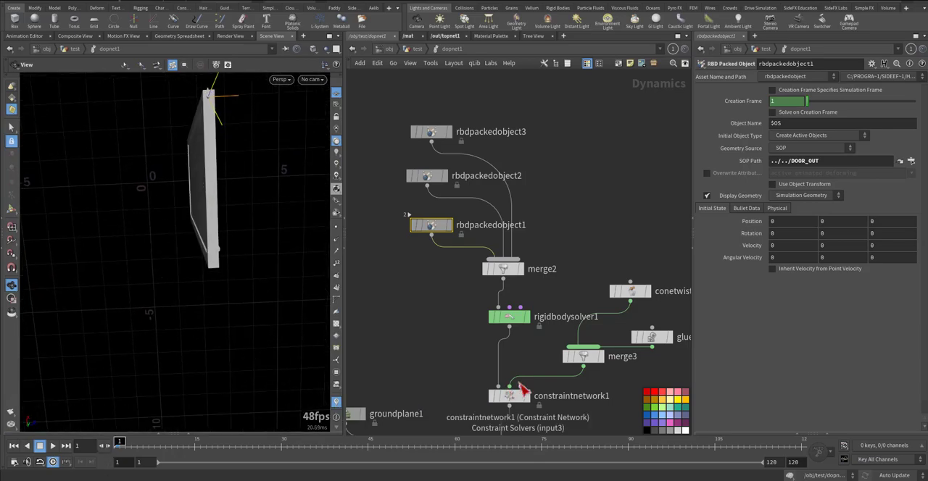
drag(230, 324, 247, 243)
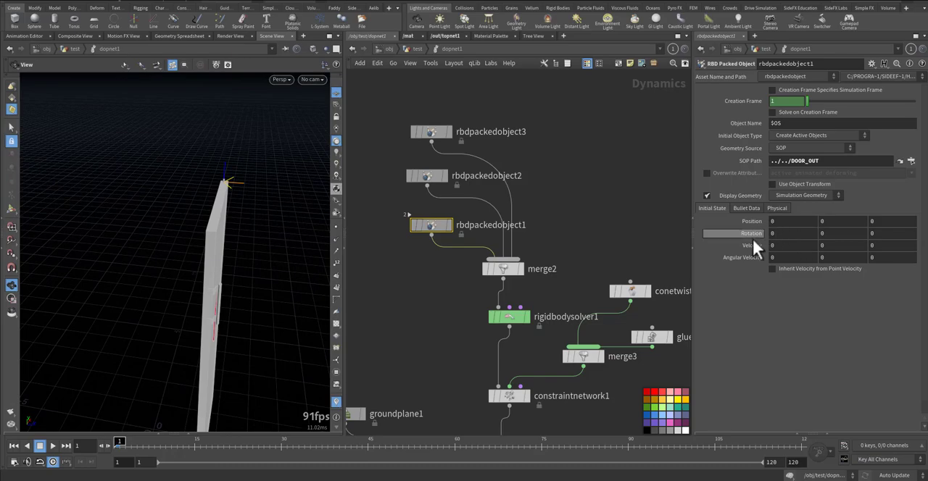
click(884, 248)
text(5)
key(Return)
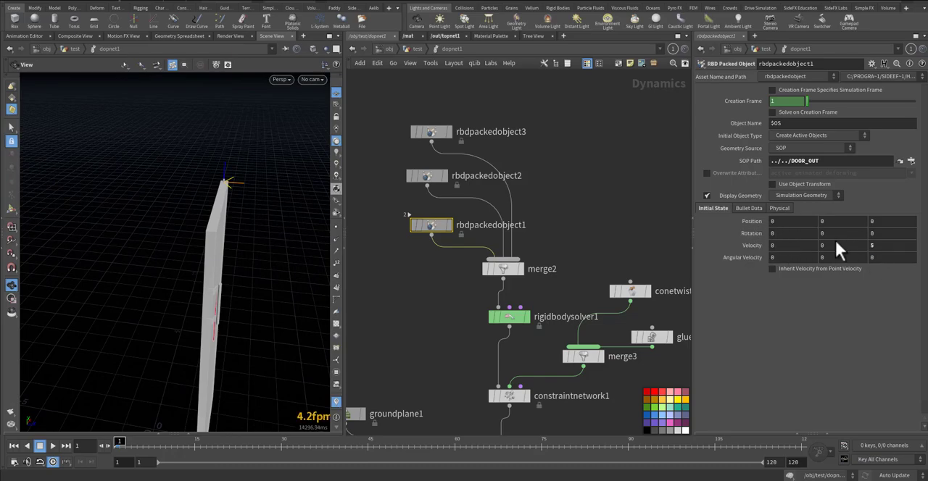
Check the door's swing by replaying the simulation from two angles, with conetwistconrel1 selected for the second run
key(Up)
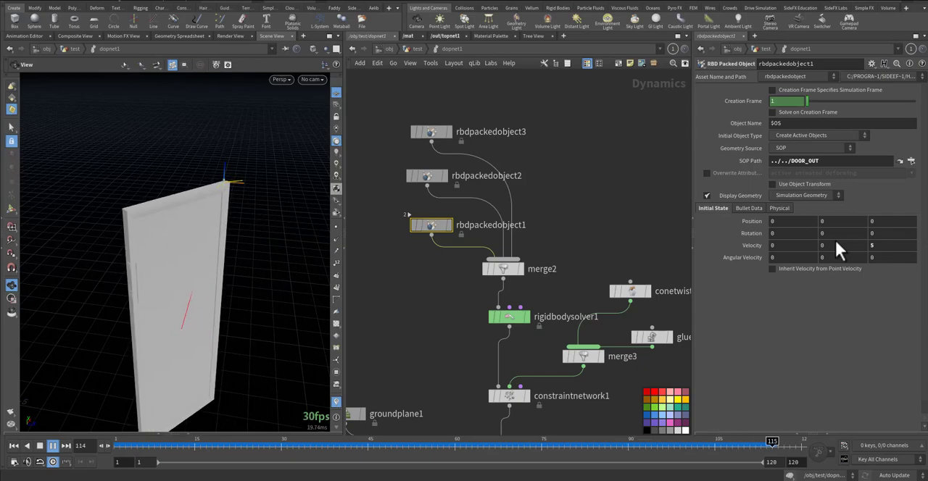
key(ctrl+Up)
drag(304, 276, 182, 266)
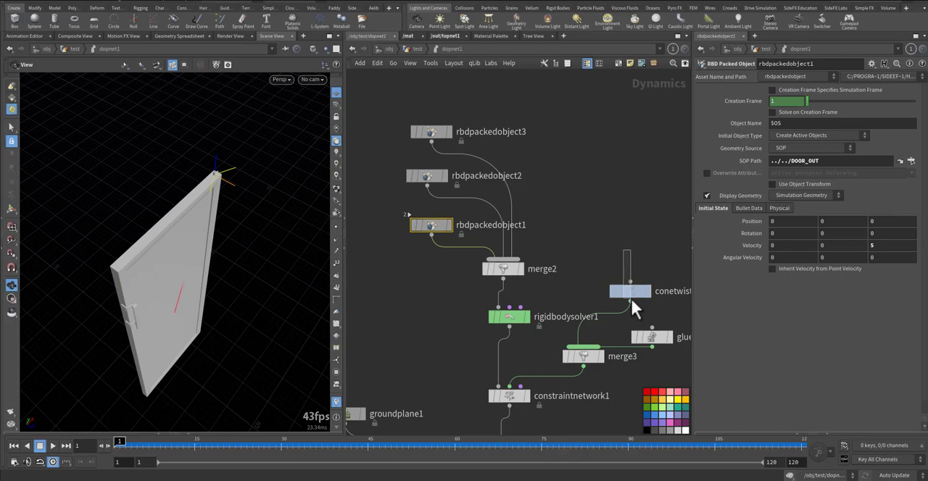
click(630, 296)
key(Up)
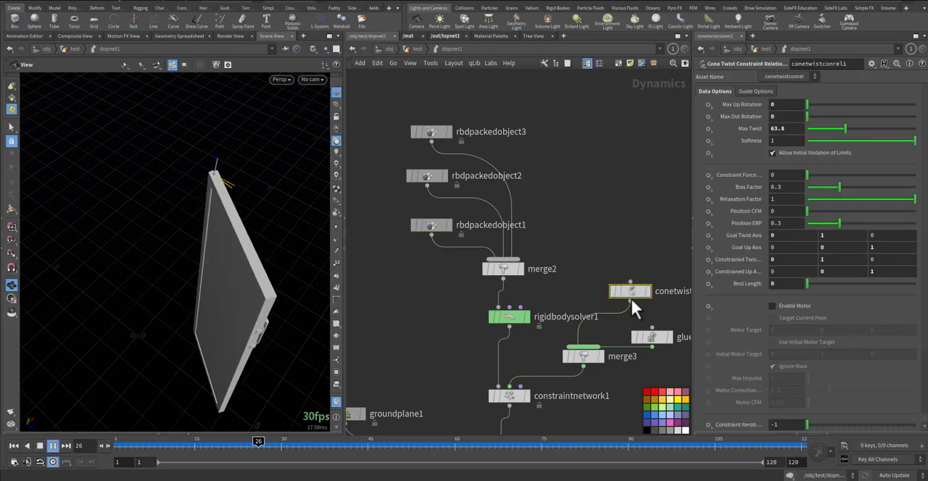
key(ctrl+Up)
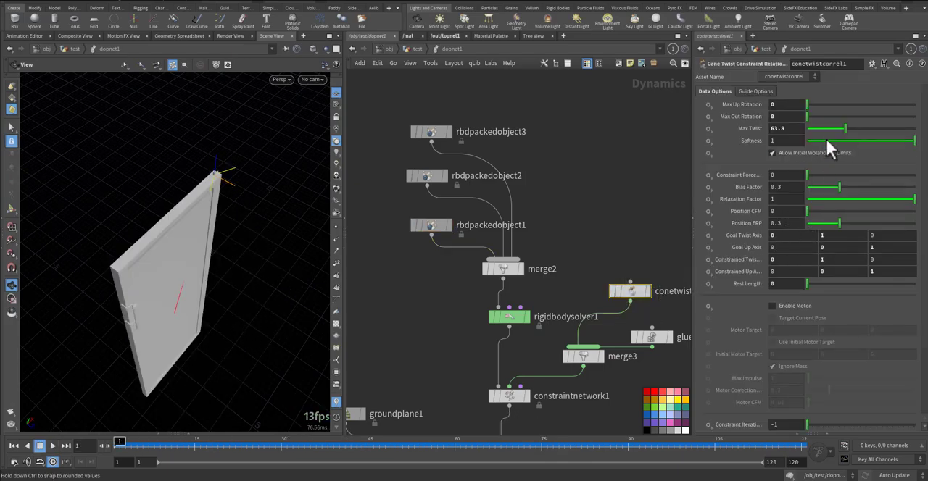
Set conetwistconrel1's Max Twist to 180, replay the simulation and rewind to frame 1
drag(813, 131, 773, 131)
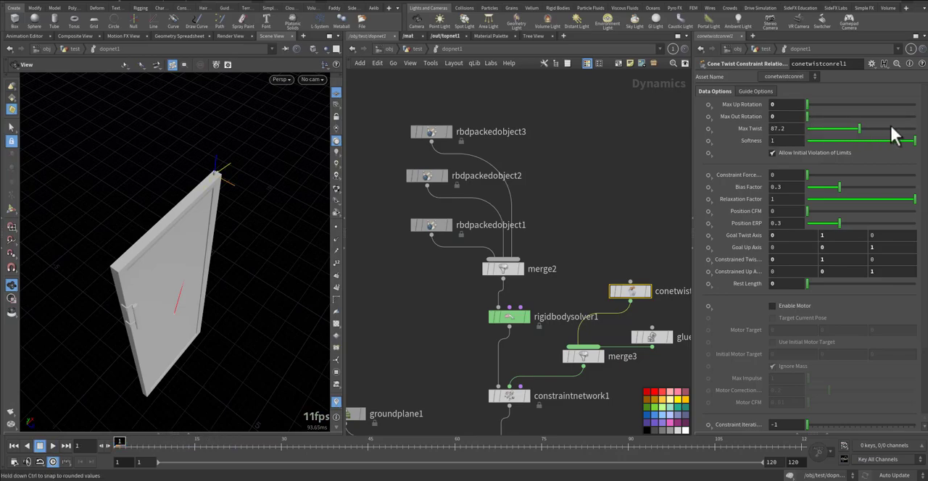
key(Up)
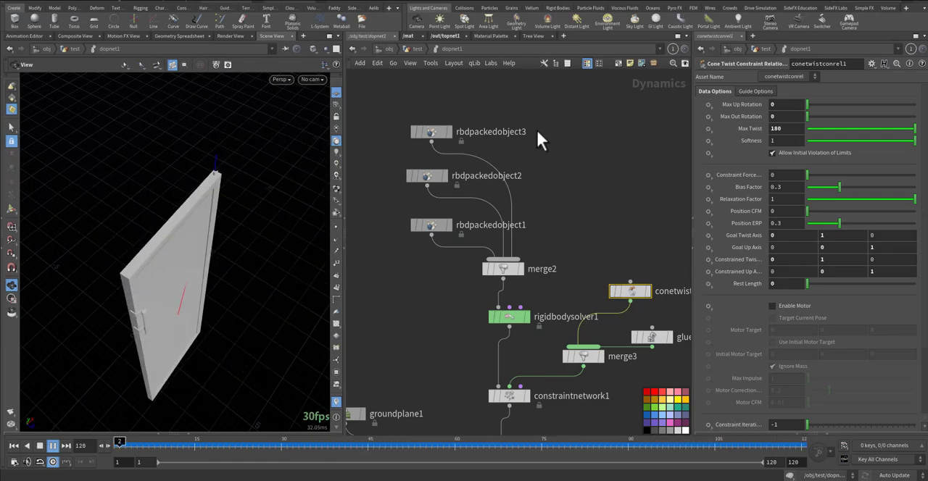
key(ctrl+Up)
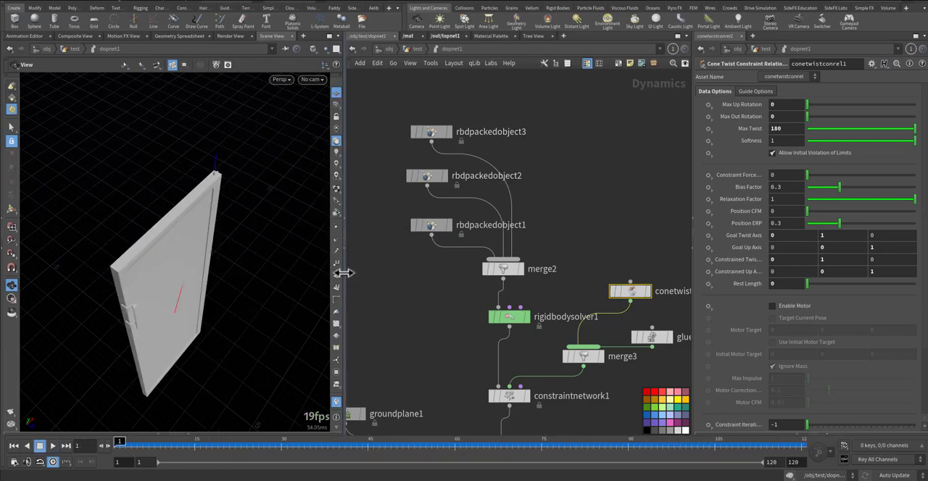
Enlarge the viewport and examine the door's swing by replaying the simulation from several viewing angles
drag(343, 273, 399, 271)
scroll(443, 235, down, 4)
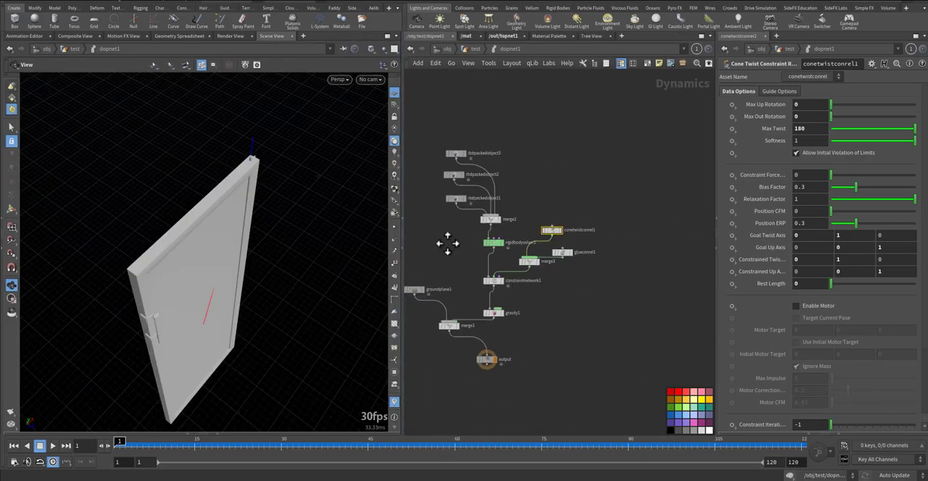
middle_drag(445, 244, 491, 248)
key(Up)
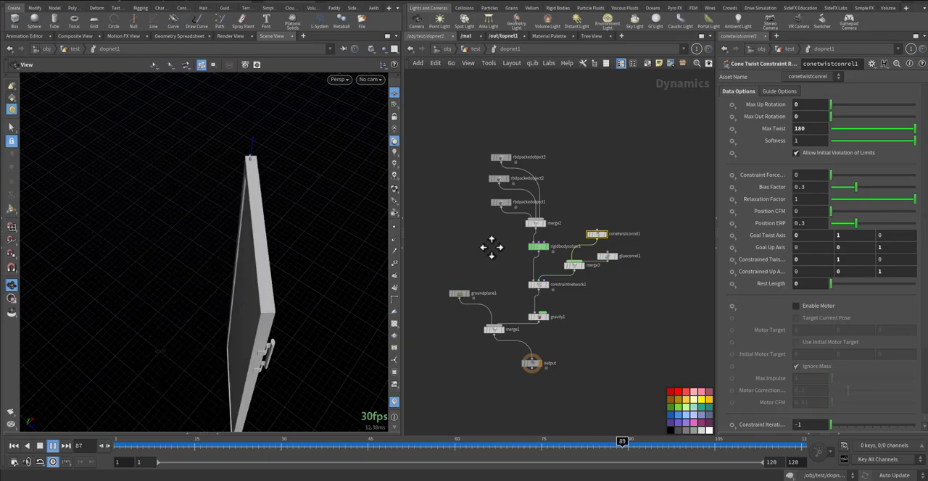
key(Up)
drag(315, 246, 193, 253)
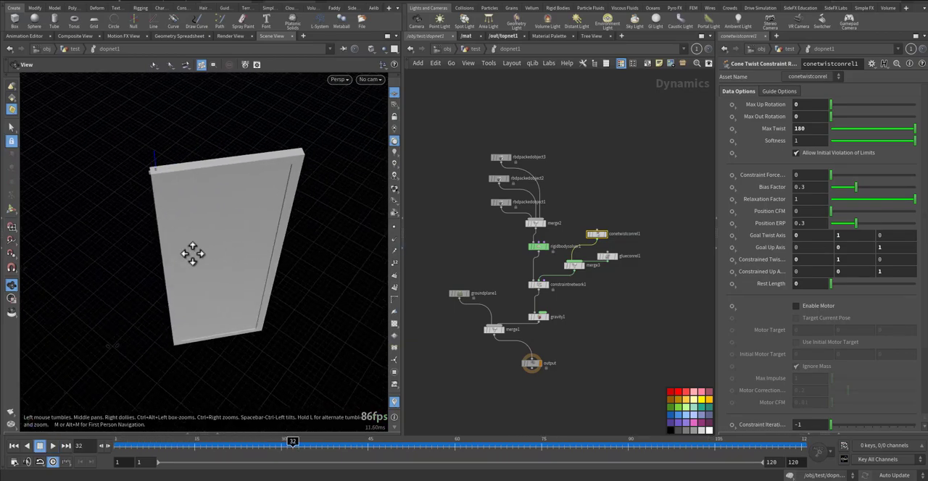
key(Up)
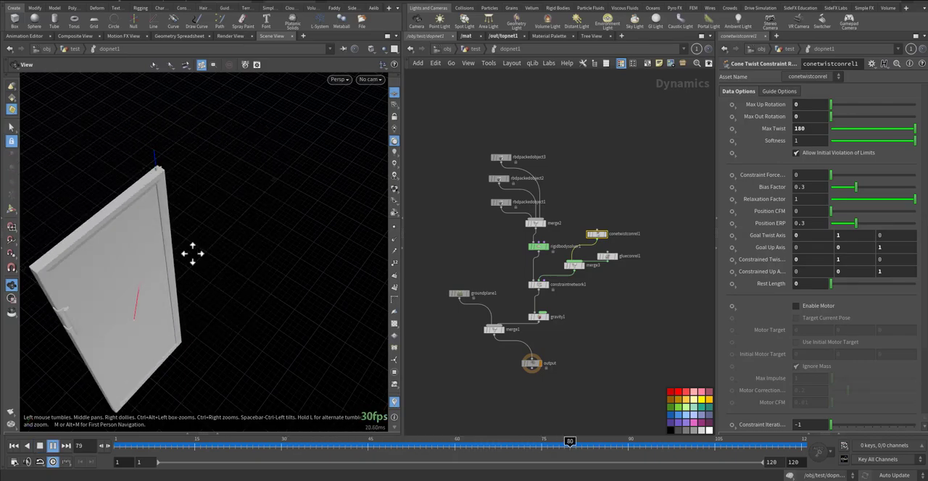
key(Up)
drag(164, 256, 198, 212)
key(Up)
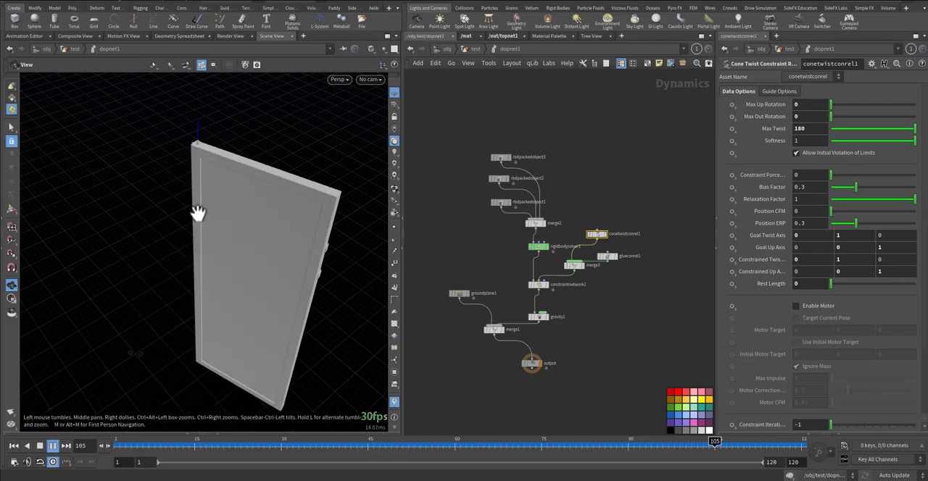
key(ctrl+Up)
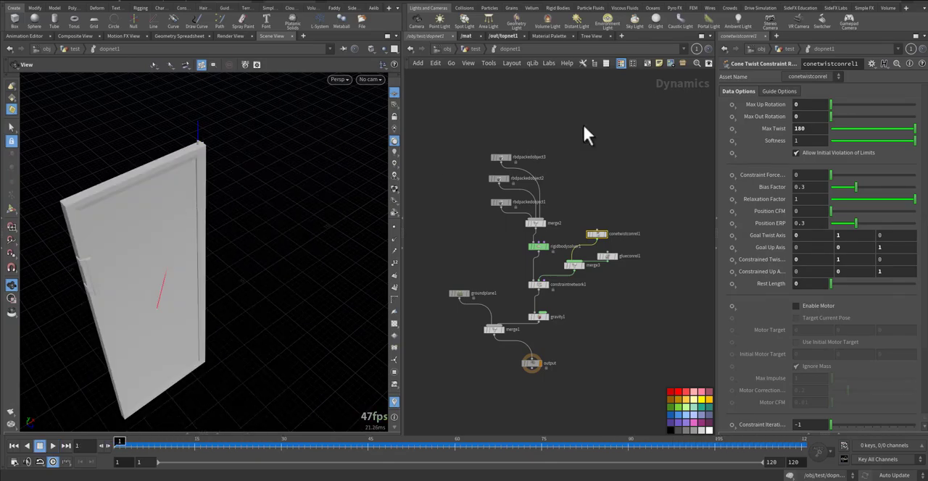
Try the simulation with conetwistconrel1's Max Twist at 40, then rewind to frame 1
click(849, 128)
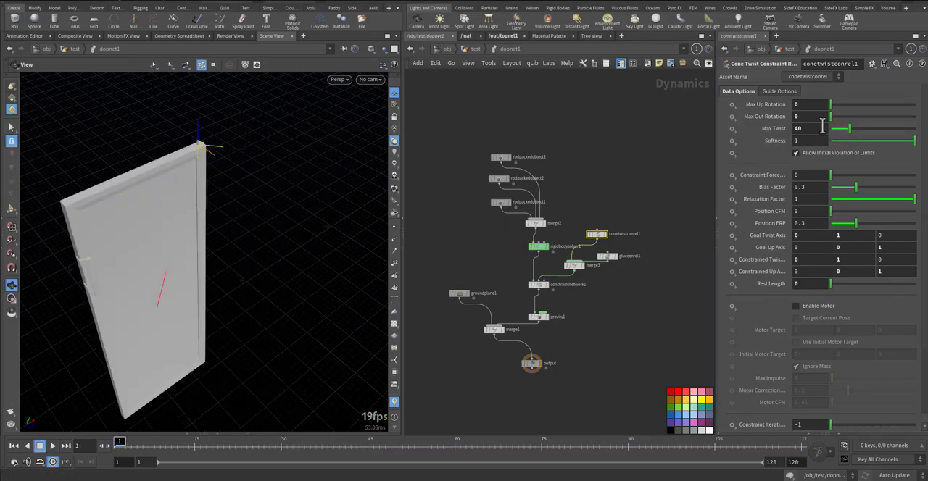
key(Up)
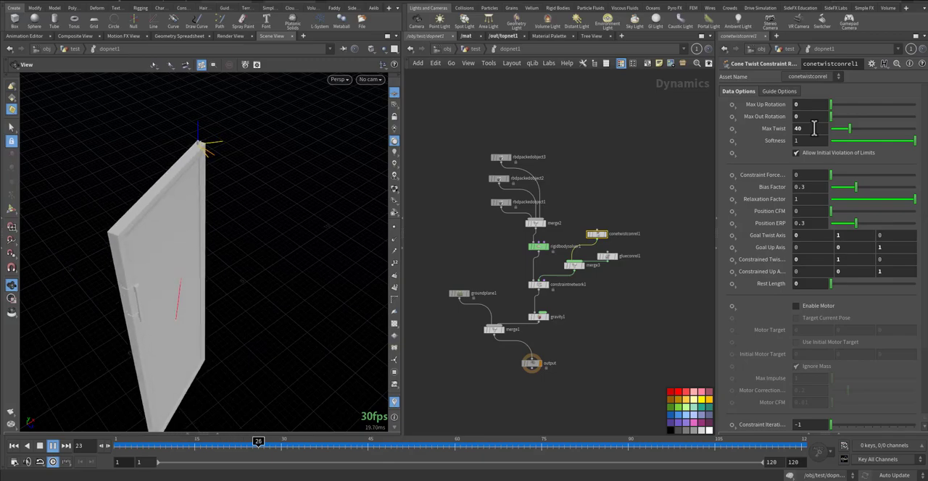
key(ctrl+Up)
Set conetwistconrel1's Max Twist to 90 and replay the simulation
click(800, 128)
text(90)
key(Return)
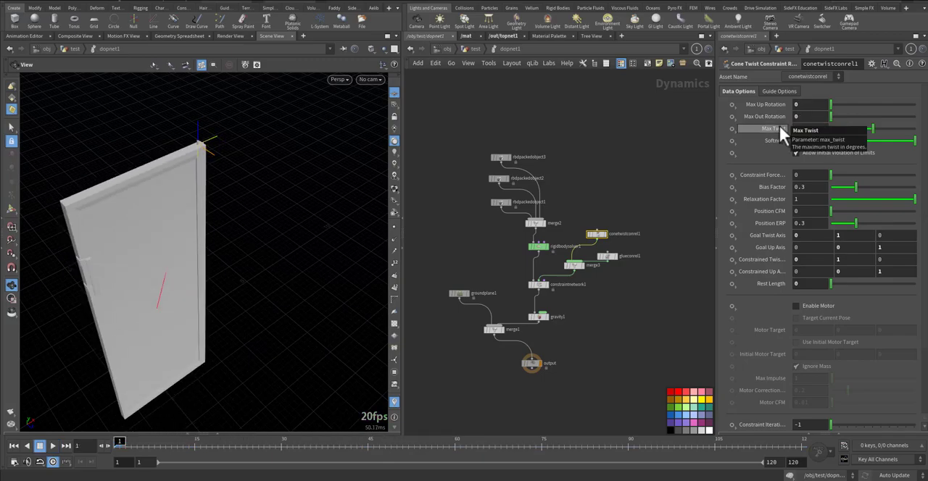
key(Up)
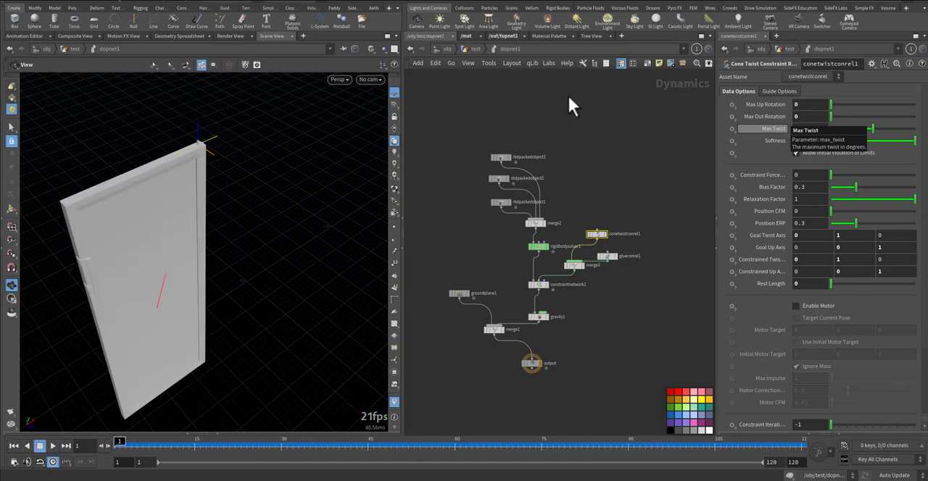
Return to the test geometry network, display dopnet1, play its simulation and rewind to frame 1
click(472, 49)
middle_drag(604, 316, 606, 260)
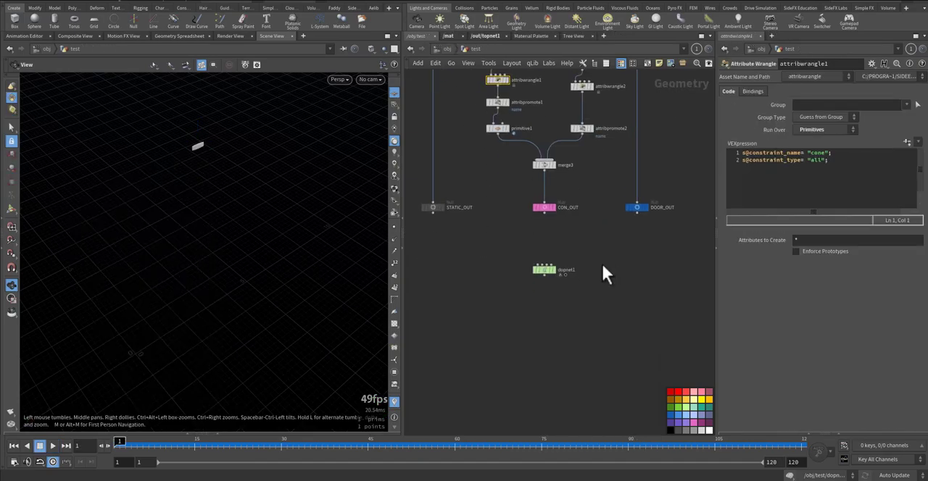
click(554, 270)
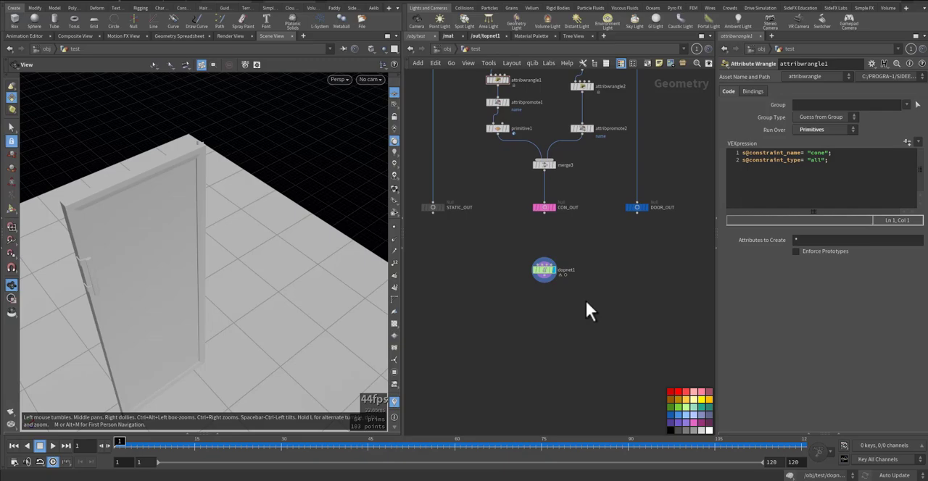
key(Up)
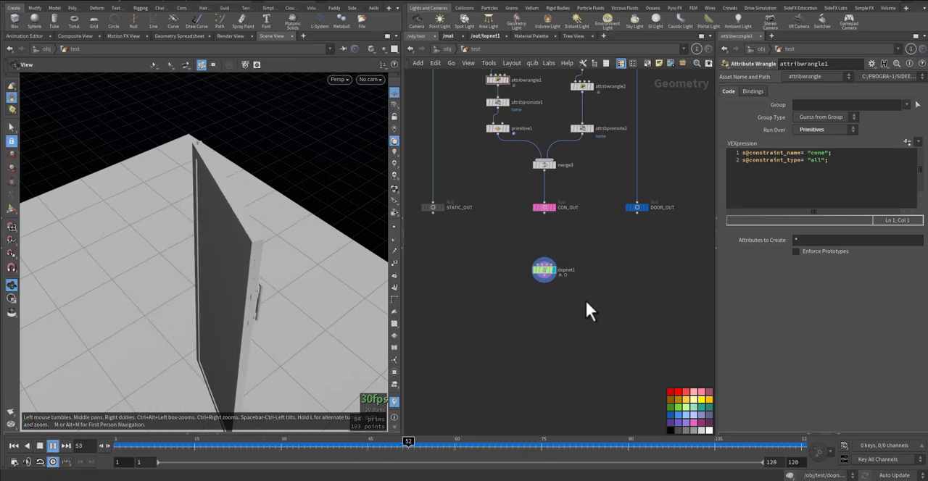
key(ctrl+Up)
Add a Merge node below dopnet1 and connect dopnet1's output to it
key(m)
click(595, 310)
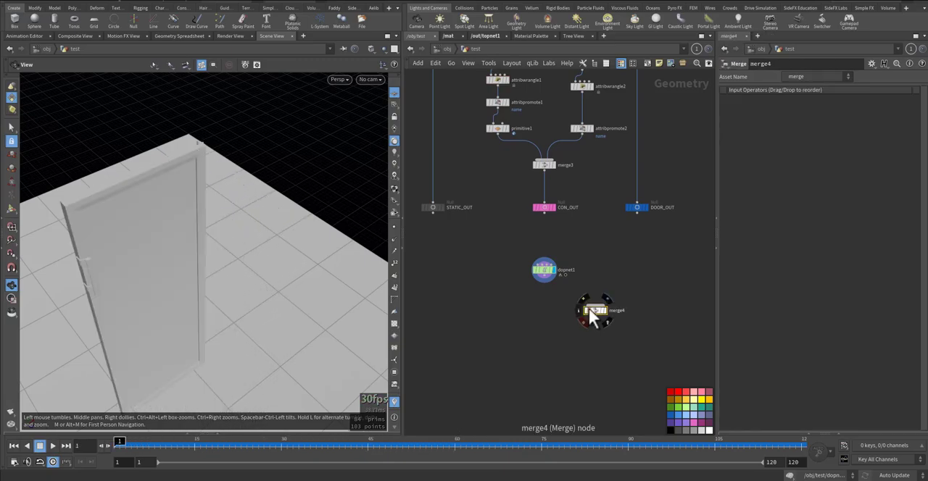
click(595, 303)
click(553, 283)
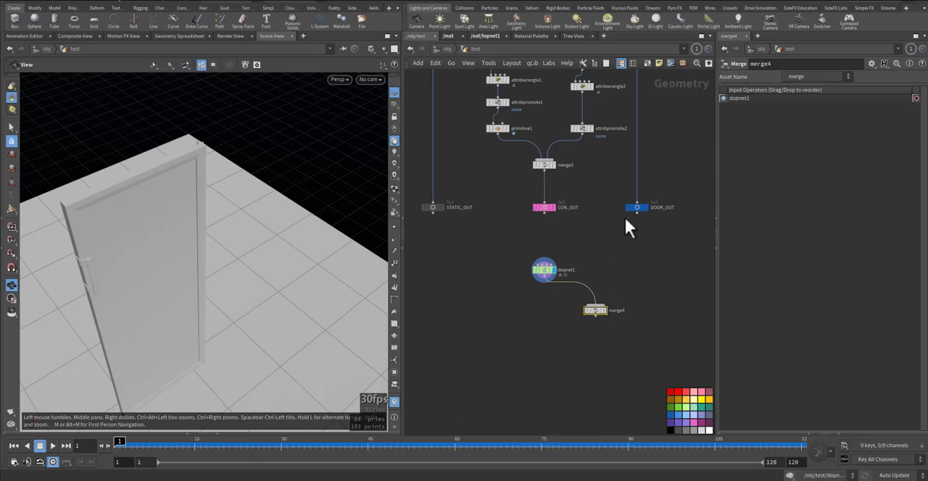
Connect the fridge_boox null to the new Merge node as well and display the merged result
scroll(633, 340, down, 6)
scroll(543, 201, up, 4)
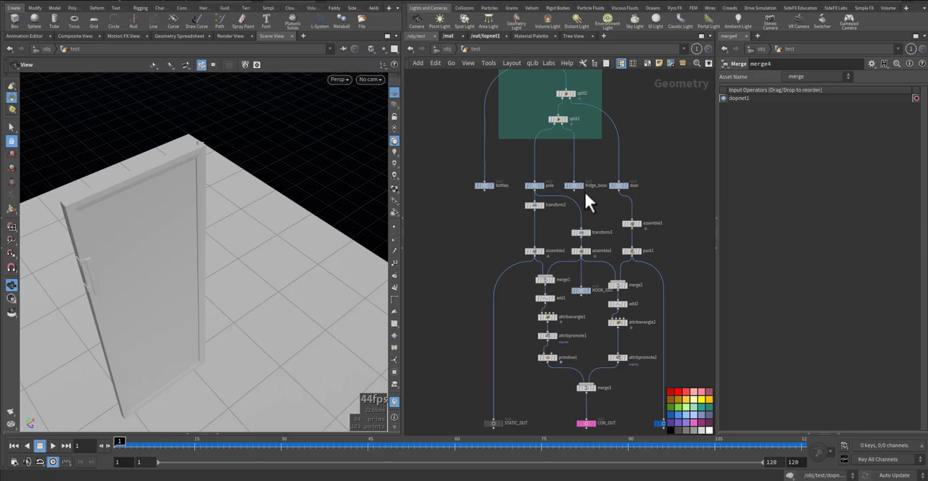
click(576, 190)
middle_drag(656, 357, 675, 212)
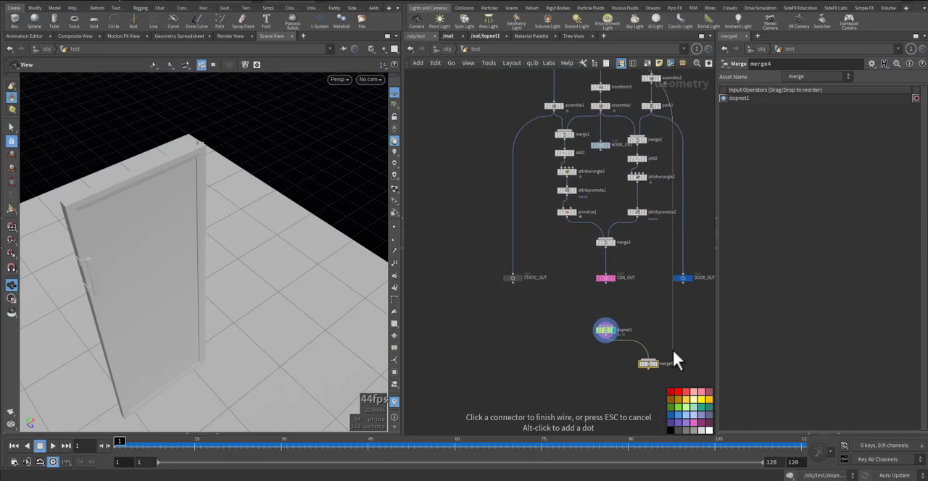
click(655, 361)
click(657, 363)
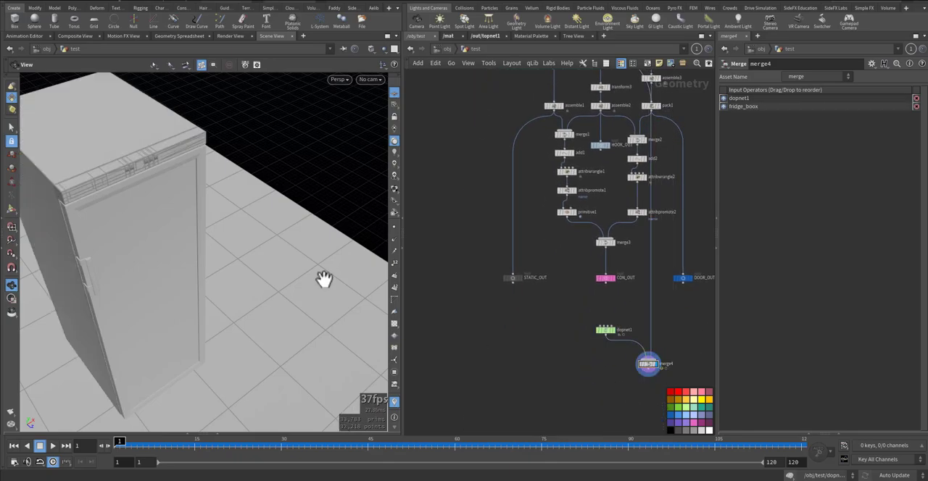
Examine how the door swings on the cabinet by orbiting the merged geometry and playing the simulation
drag(215, 262, 213, 236)
middle_drag(213, 237, 278, 282)
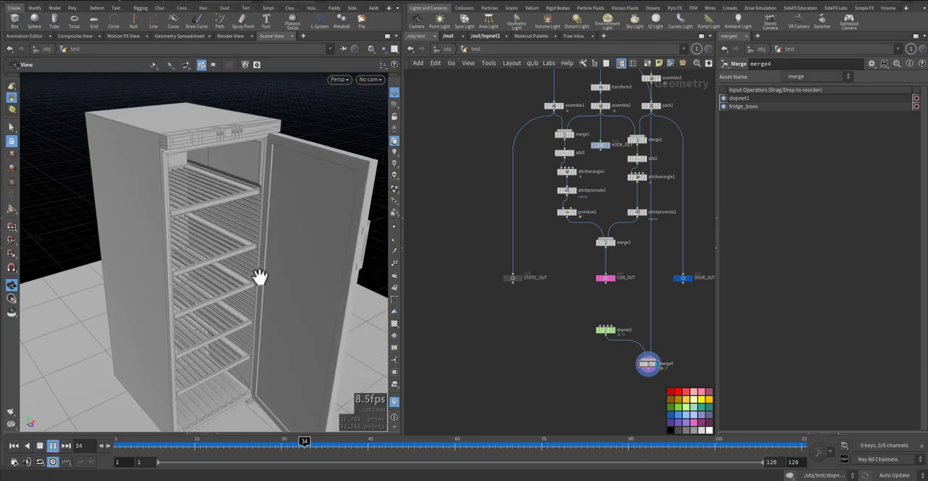
key(Up)
scroll(260, 288, down, 5)
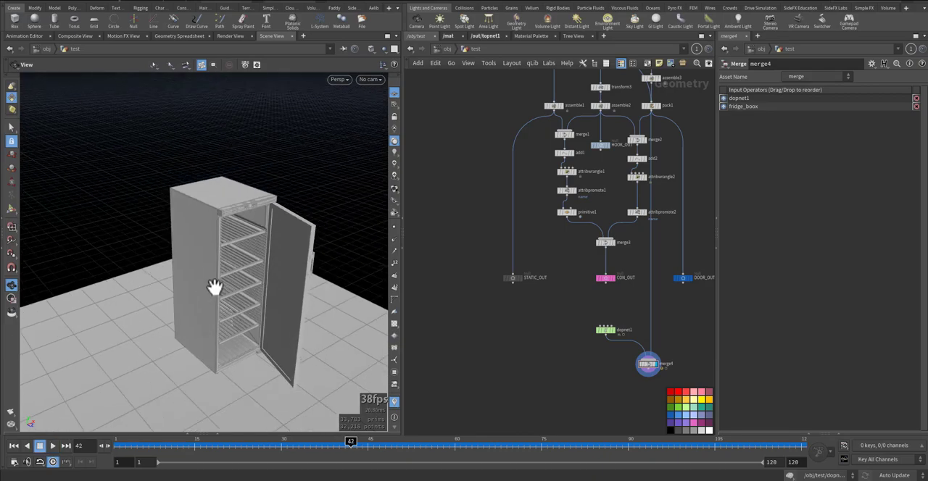
Go inside dopnet1 and set the cone twist constraint's Max Twist to 45
click(606, 332)
double_click(606, 332)
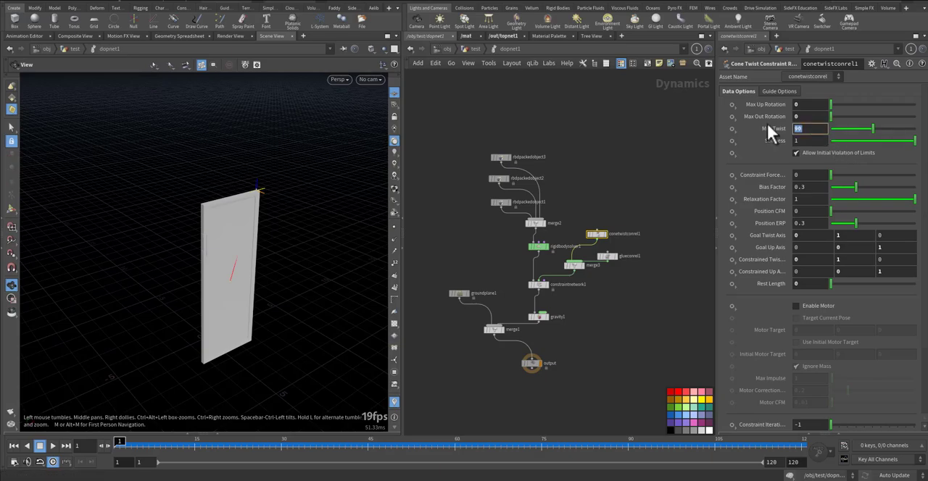
text(45)
key(Return)
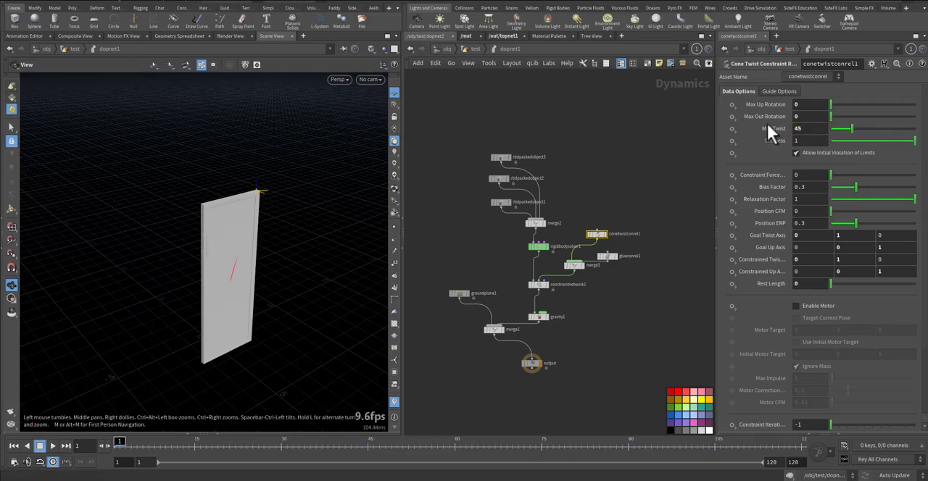
Play the simulation inside dopnet1, rewind it, then replay it with the cabinet in the test network and stop at frame 20
key(Up)
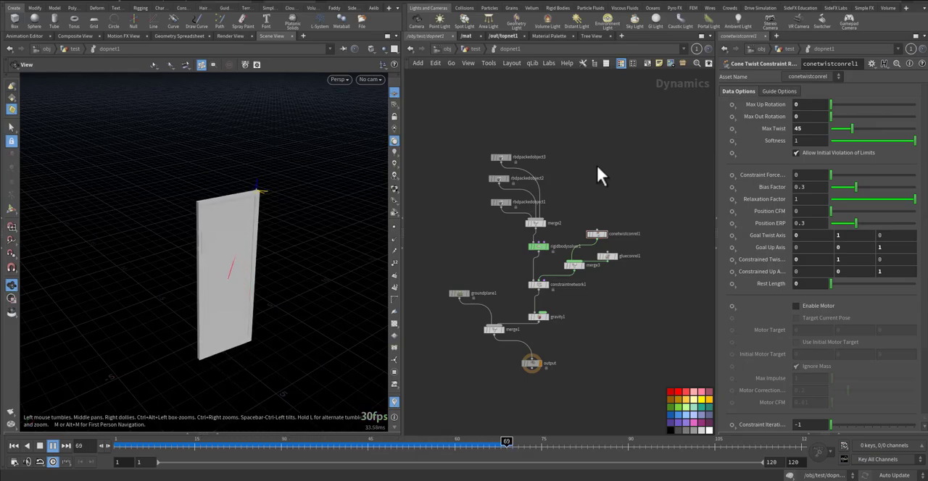
key(ctrl+Up)
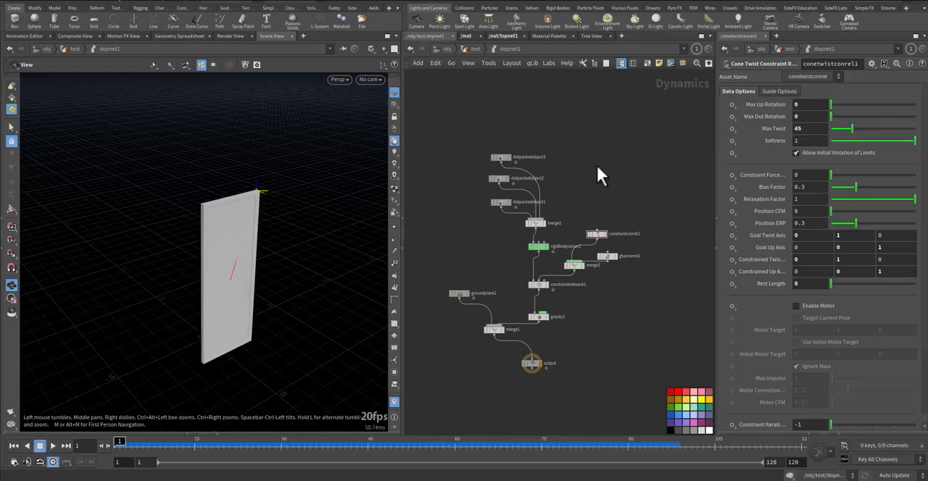
click(473, 49)
key(Up)
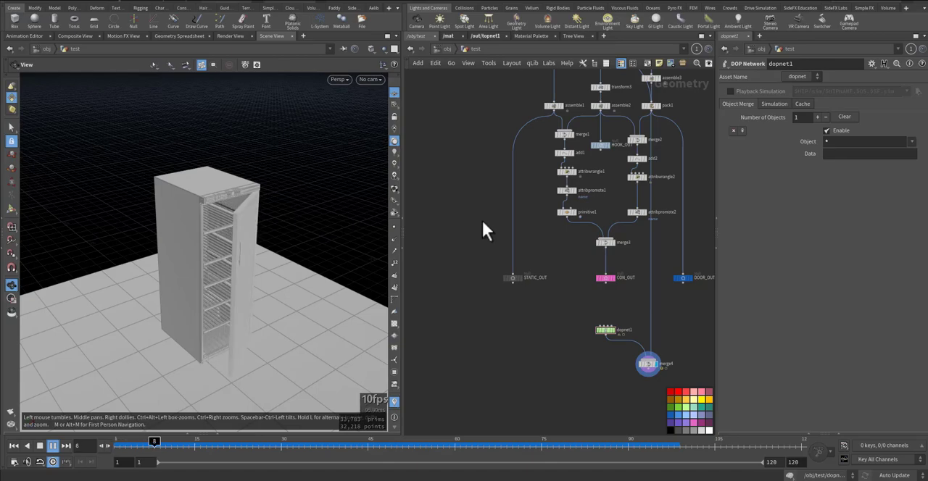
key(Up)
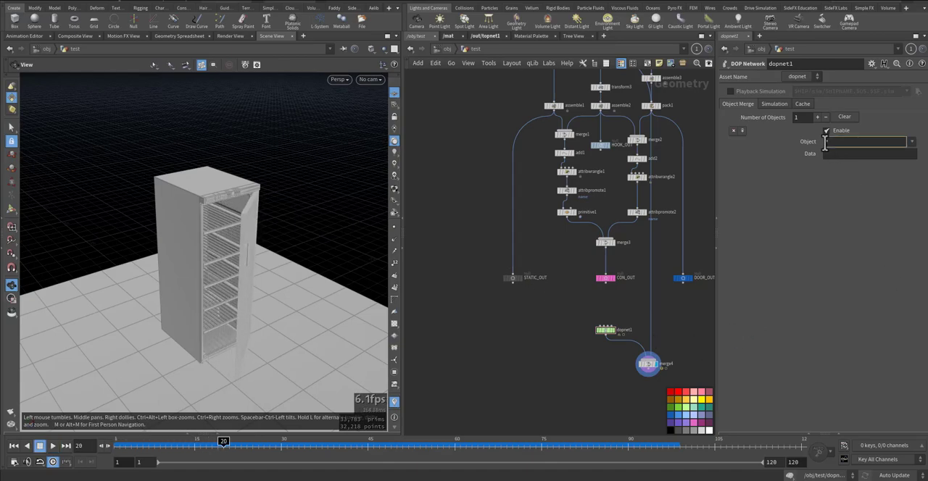
Restrict dopnet1's object merge to r* and hide the reference grid in the viewport
key(Return)
middle_drag(233, 284, 249, 253)
scroll(252, 253, up, 3)
click(394, 95)
middle_drag(322, 173, 307, 200)
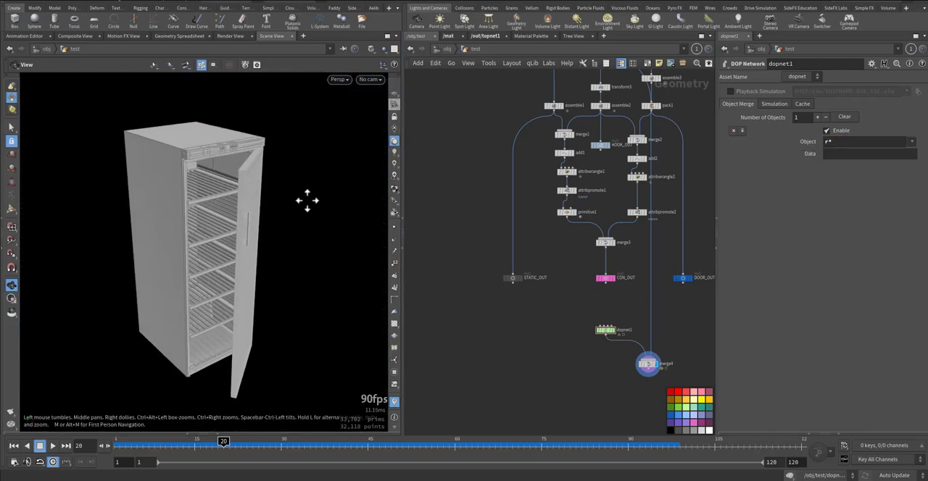
Add an Unpack node connected below merge4 and display its result
middle_drag(562, 395, 540, 330)
key(Tab)
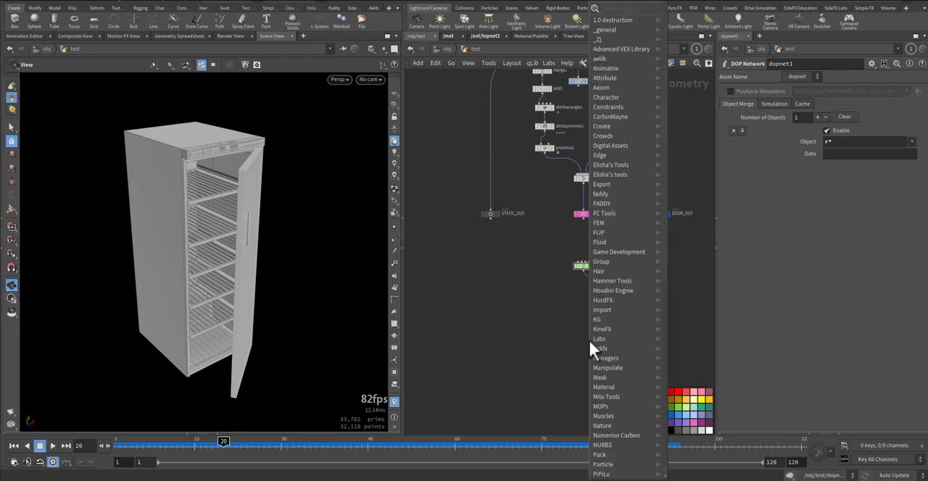
mouse_move(589, 340)
click(704, 34)
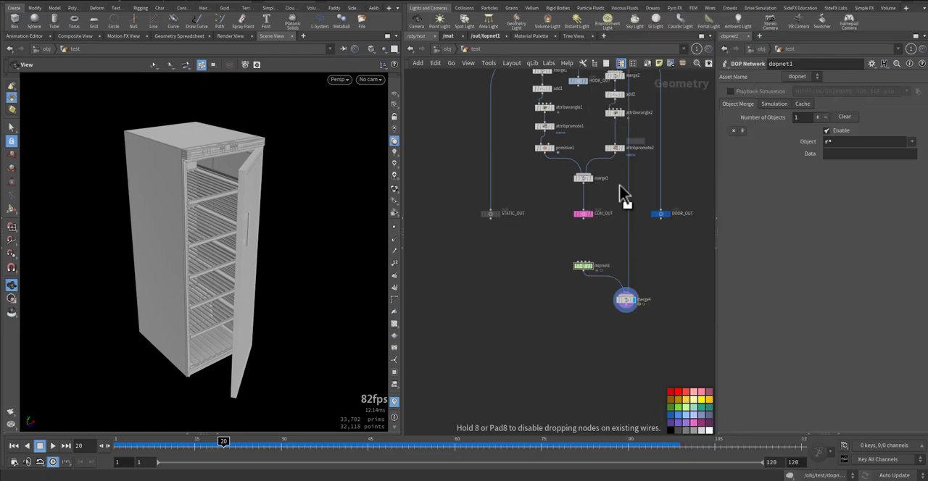
click(632, 313)
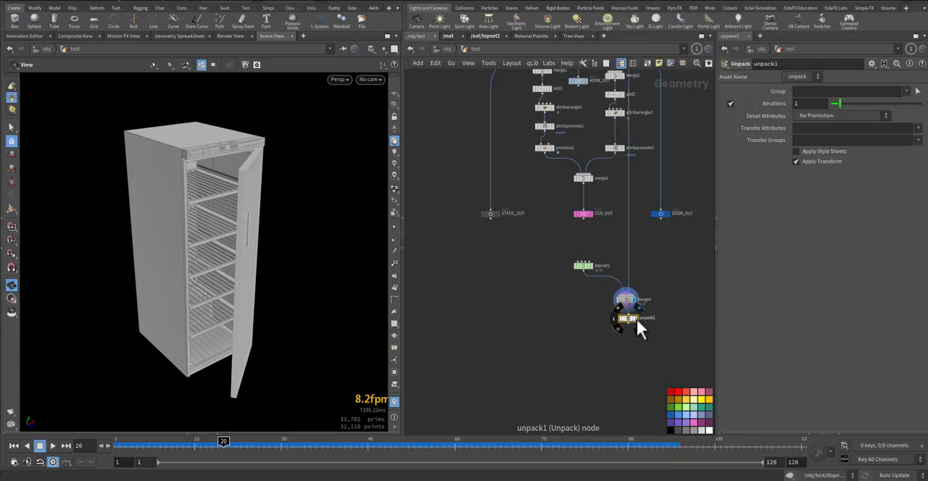
middle_drag(527, 320, 526, 337)
drag(272, 215, 273, 223)
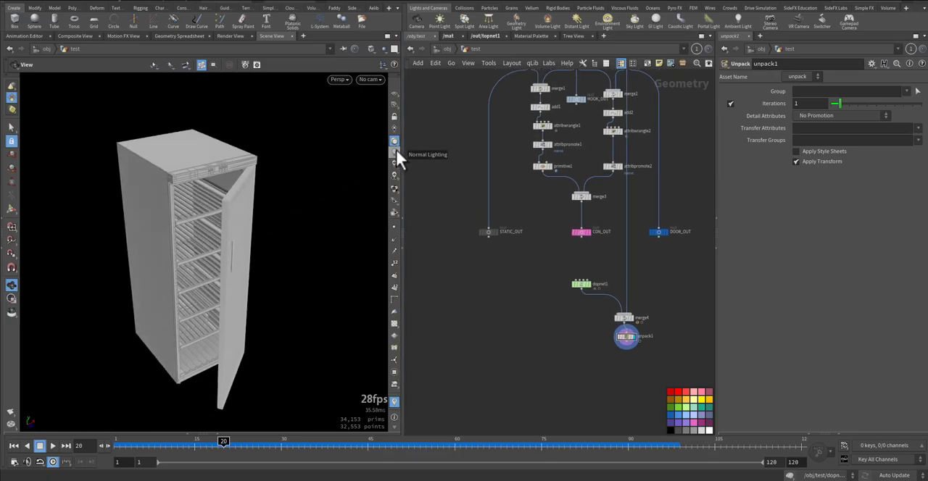
Switch the viewport to normal lighting, preview the door simulation on the cabinet and rewind to frame 1
click(396, 151)
mouse_move(316, 249)
mouse_down()
mouse_move(275, 251)
mouse_move(287, 252)
mouse_up()
middle_drag(289, 249, 302, 242)
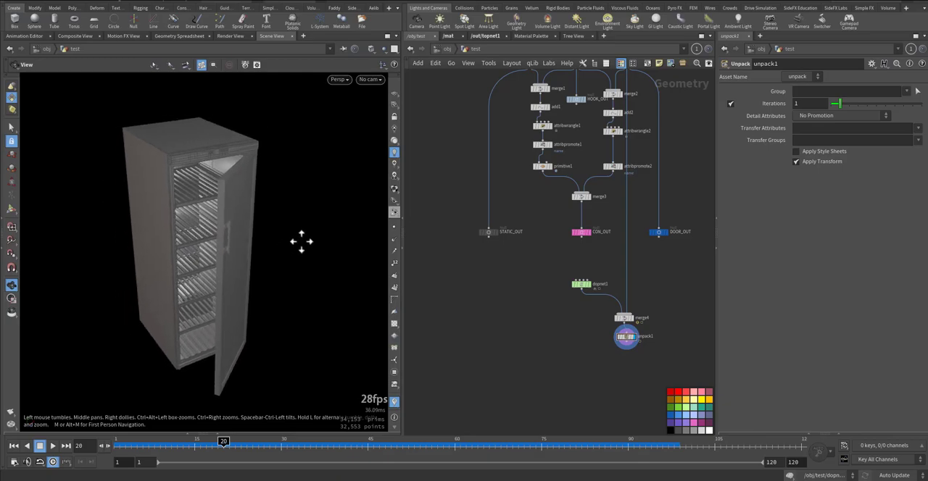
key(Up)
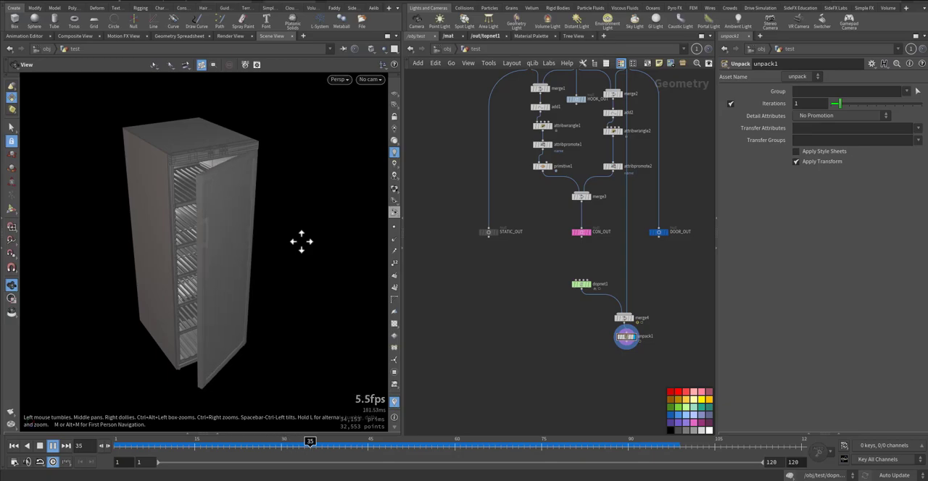
key(ctrl+Up)
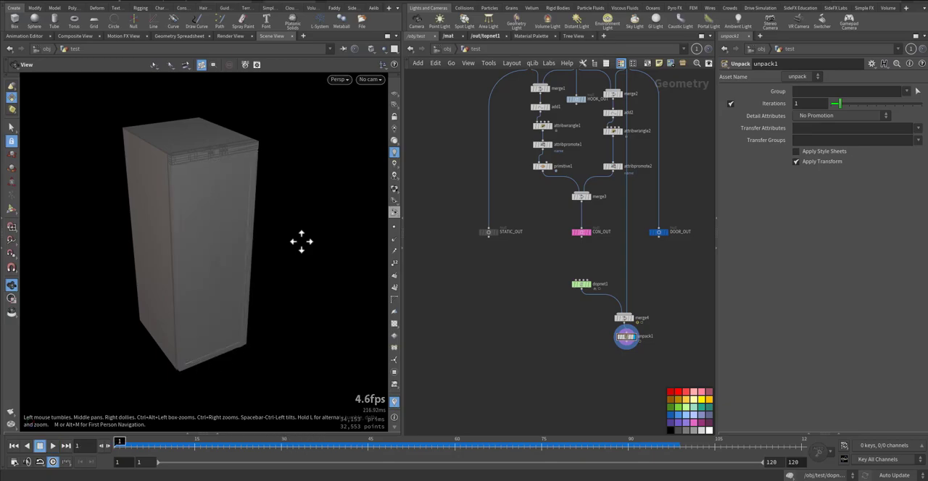
Frame the closed cabinet from a raised angle and create an area light from that view
right_drag(294, 239, 239, 259)
middle_drag(238, 259, 197, 265)
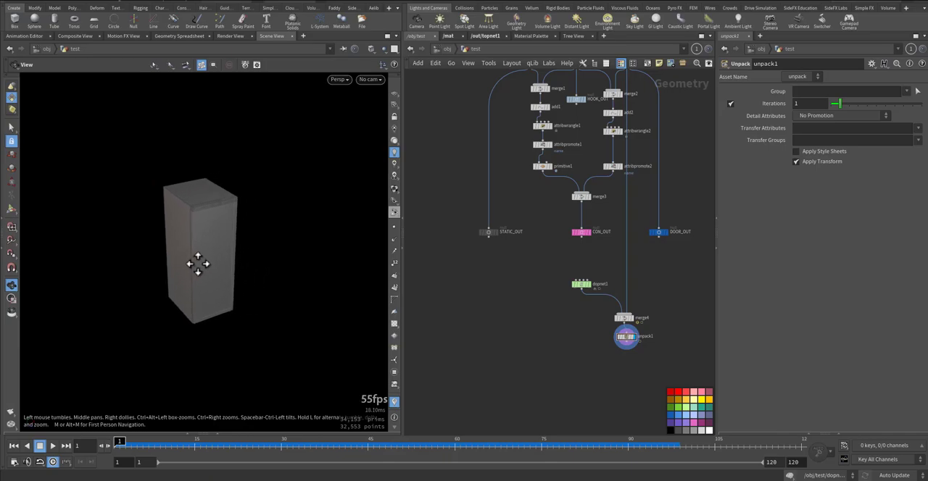
drag(258, 252, 206, 271)
drag(222, 273, 258, 275)
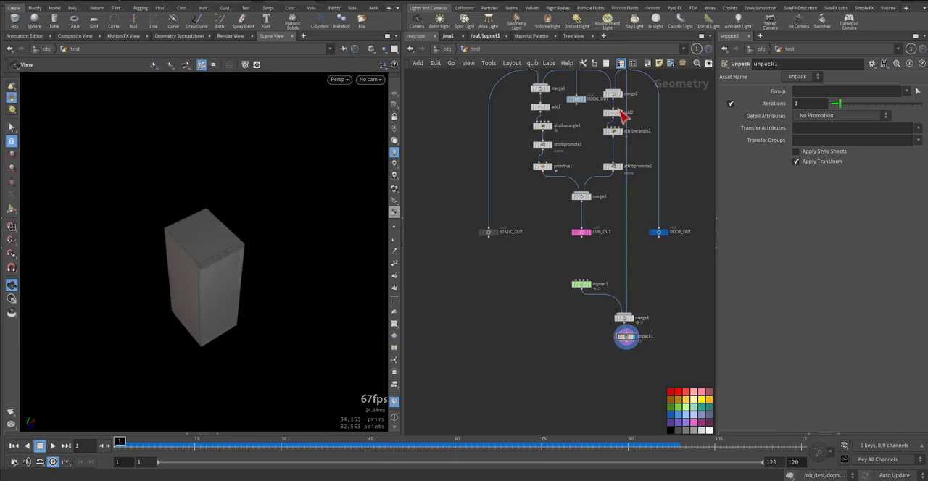
click(492, 19)
click(327, 210)
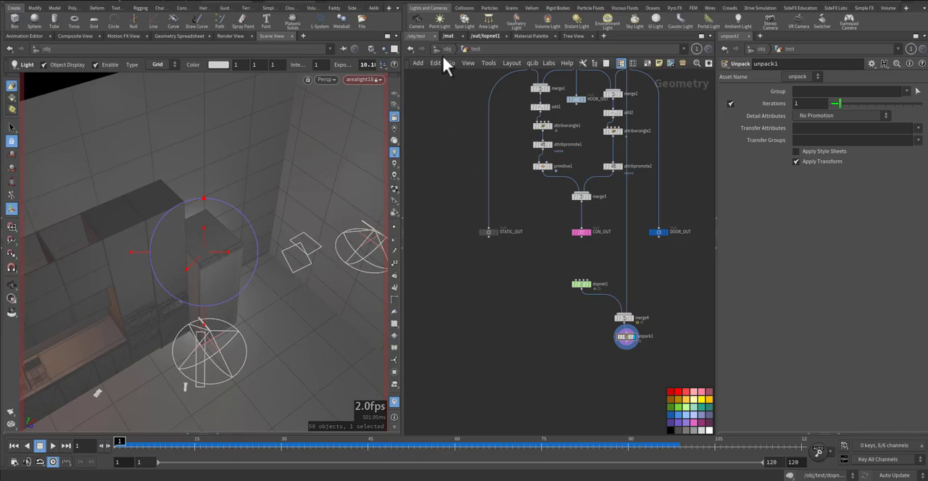
Return to the unpacked cabinet in the test network, unlock the camera from the view and orbit out of the light's view
drag(561, 323, 637, 365)
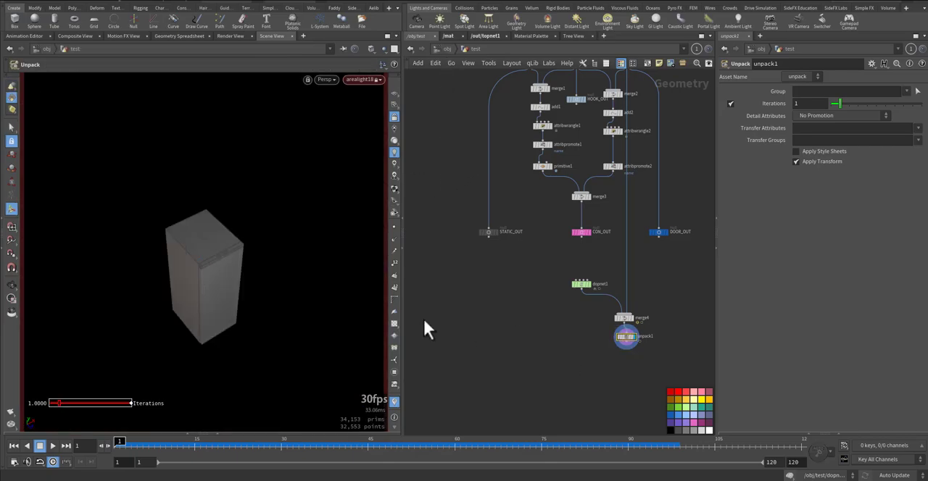
mouse_move(234, 263)
mouse_down()
mouse_move(244, 251)
mouse_move(220, 264)
mouse_up()
click(393, 118)
alt+right_drag(220, 263, 285, 257)
alt+middle_drag(283, 257, 293, 236)
alt+drag(299, 233, 292, 235)
alt+right_drag(292, 235, 259, 243)
alt+middle_drag(258, 243, 261, 232)
key(Return)
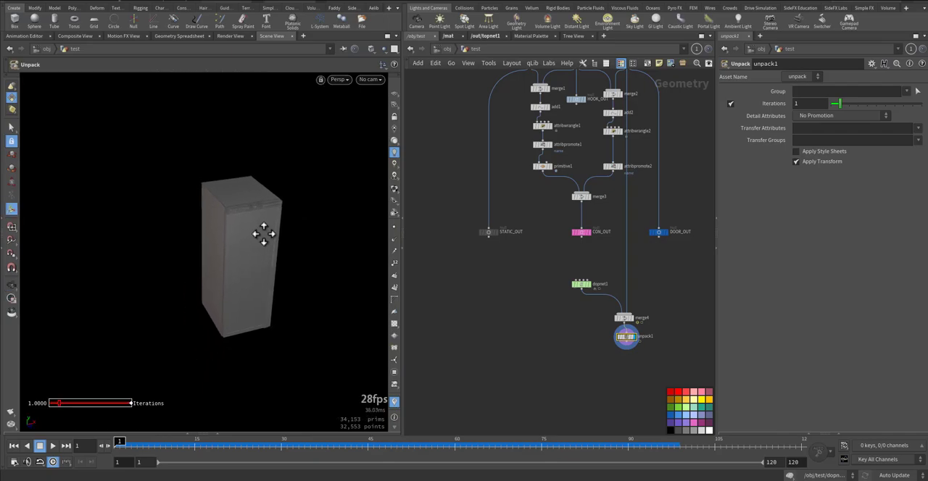
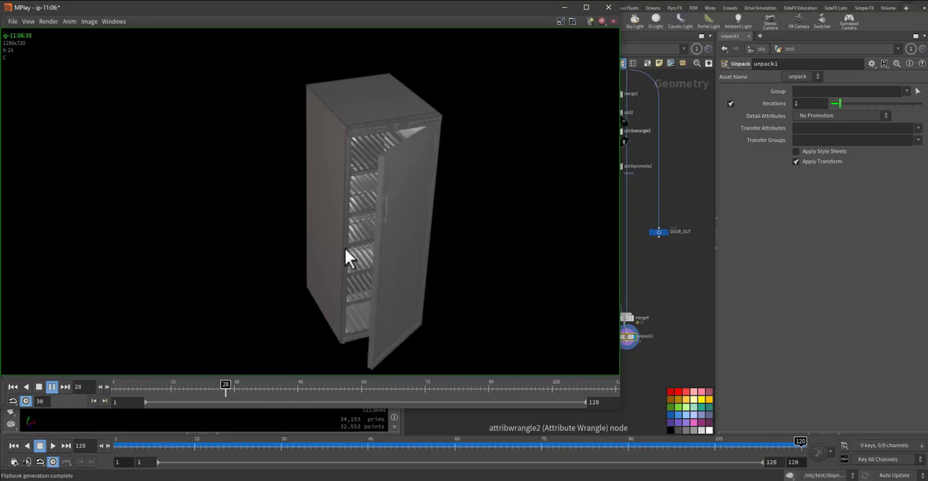
Close the flipbook preview, rewind to frame 1, and open the Wine_cabinet_Liebherr object's network
click(608, 8)
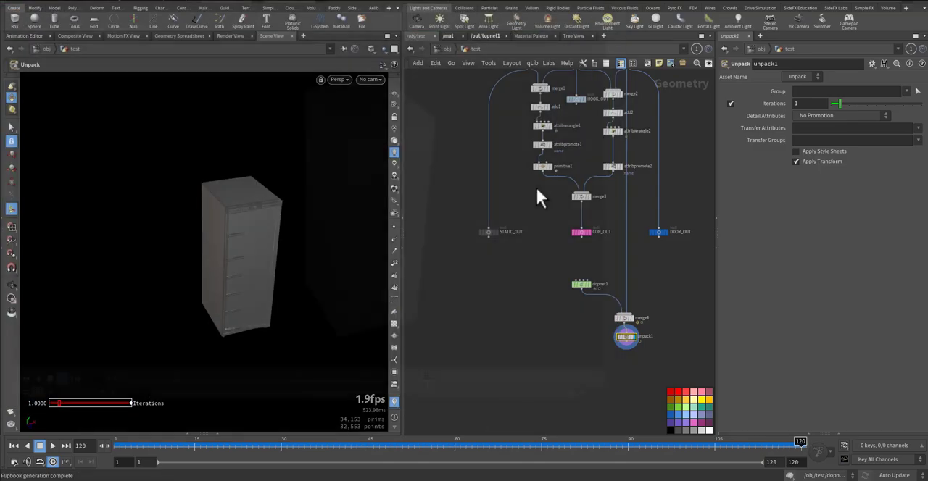
click(14, 446)
middle_drag(572, 304, 542, 376)
scroll(509, 356, down, 5)
click(445, 47)
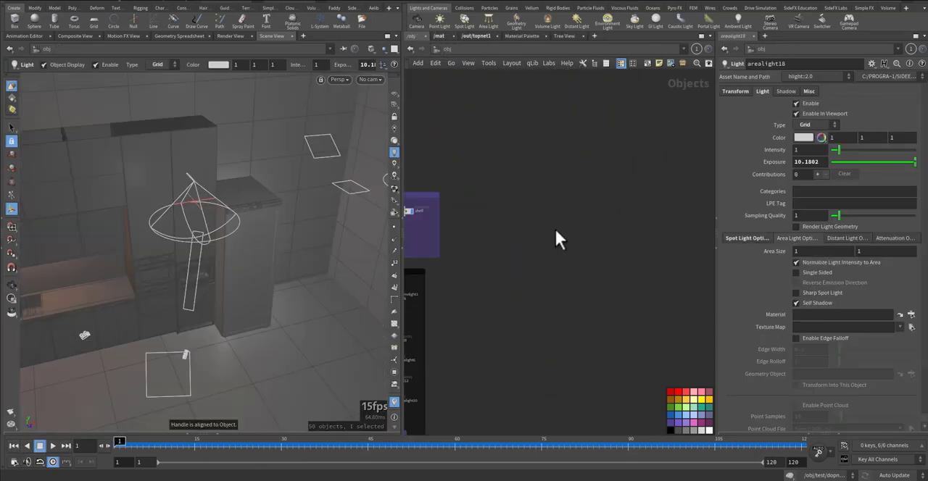
scroll(578, 257, up, 3)
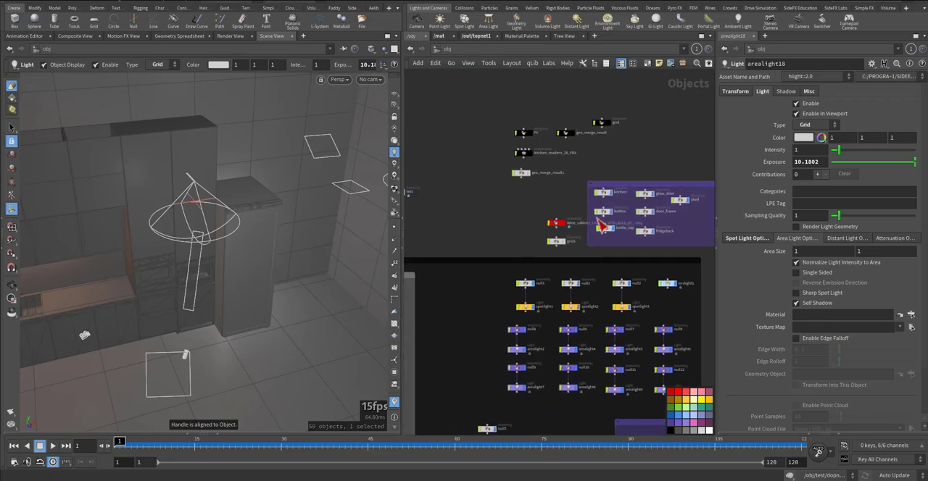
double_click(541, 220)
Display the bottles_filecache1 node below dopimport1 in the wine cabinet network
middle_drag(546, 299, 548, 337)
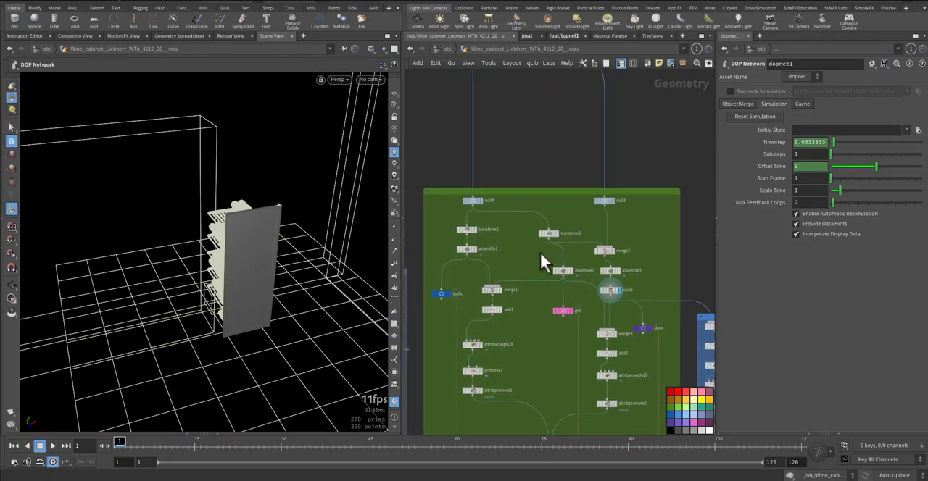
mouse_move(538, 258)
middle_down()
mouse_move(559, 233)
mouse_move(536, 225)
mouse_move(504, 133)
mouse_move(539, 136)
middle_up()
scroll(583, 243, down, 3)
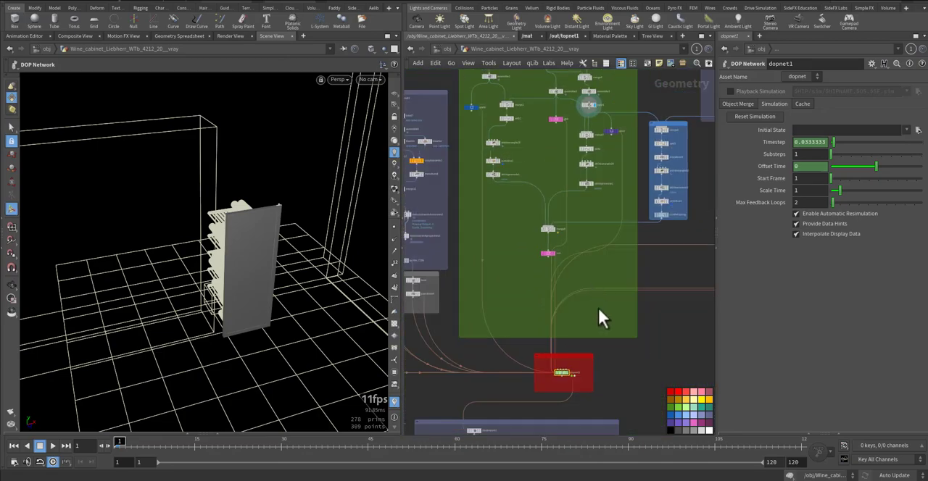
middle_drag(606, 331, 635, 205)
scroll(567, 323, up, 3)
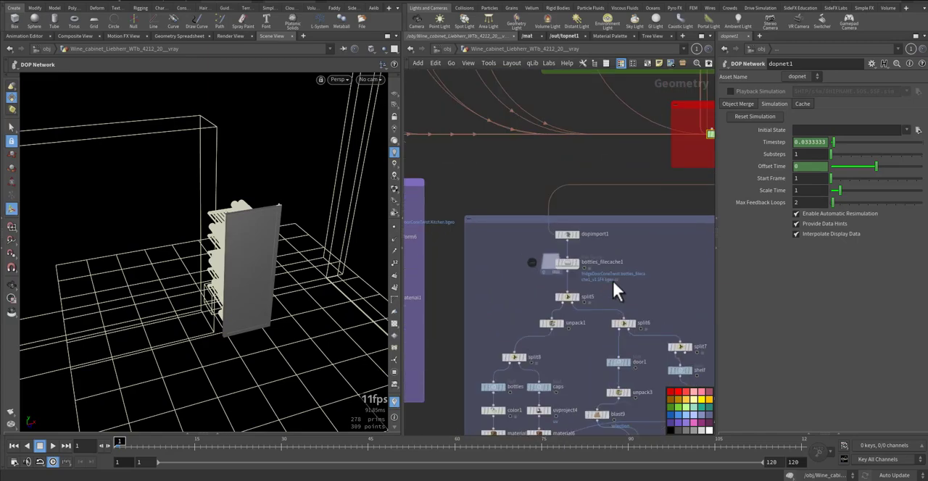
click(563, 265)
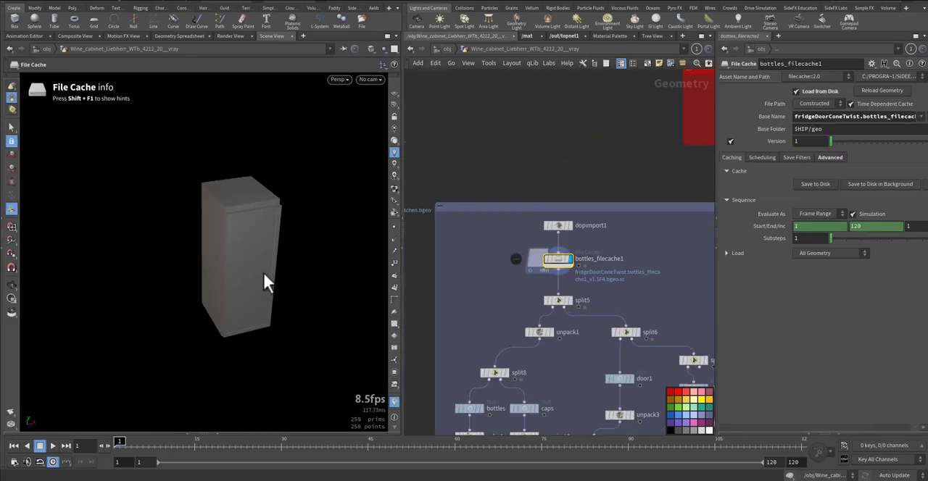
Orbit around the cabinet, play the start of the cached bottle simulation and rewind to frame 1
click(11, 284)
drag(171, 270, 105, 275)
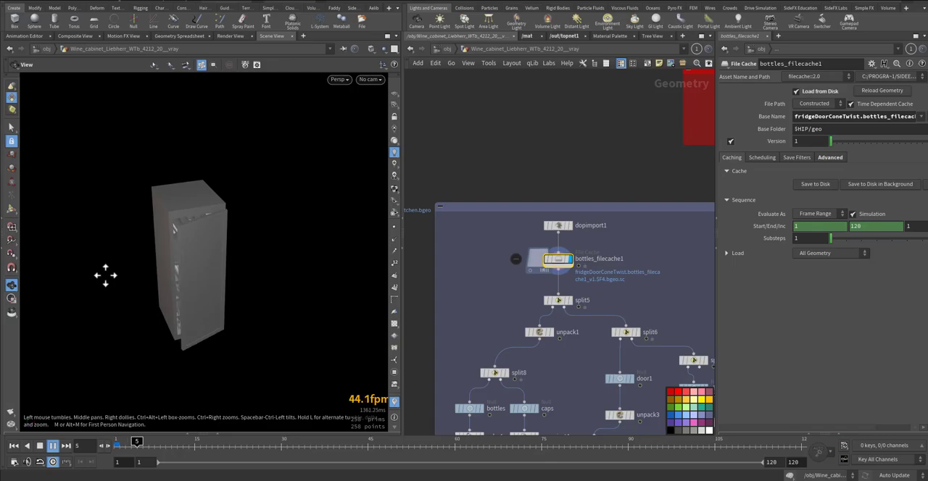
key(Up)
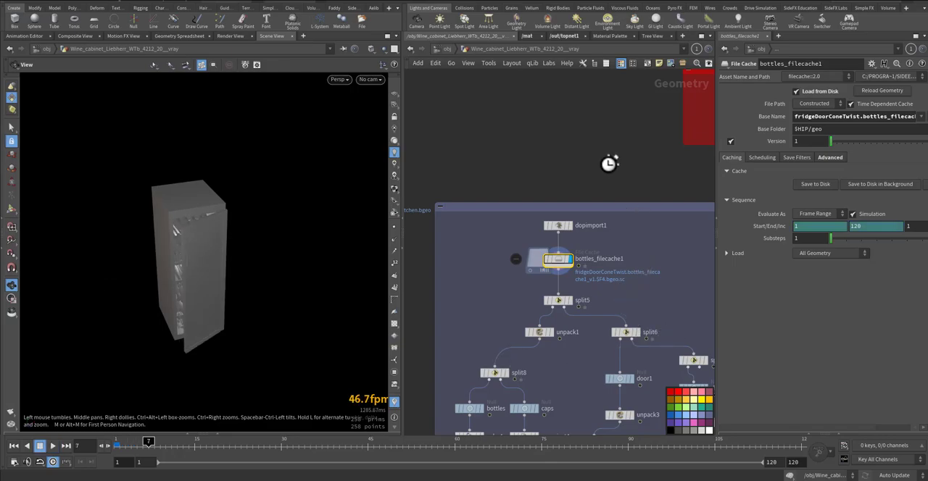
key(ctrl+Up)
Open dopnet1 and take rbdpackedobject1 and rbdpackedobject6 out of bypass
middle_drag(622, 161, 492, 242)
double_click(592, 180)
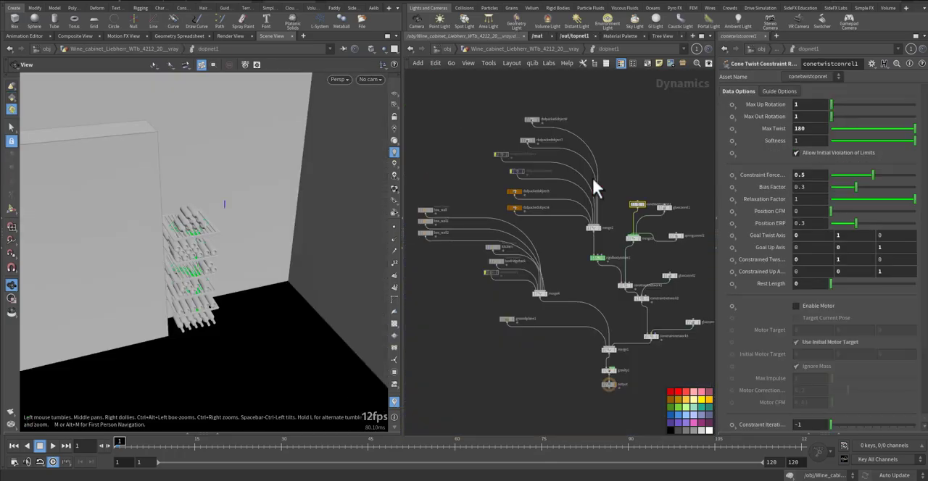
middle_drag(568, 252, 549, 212)
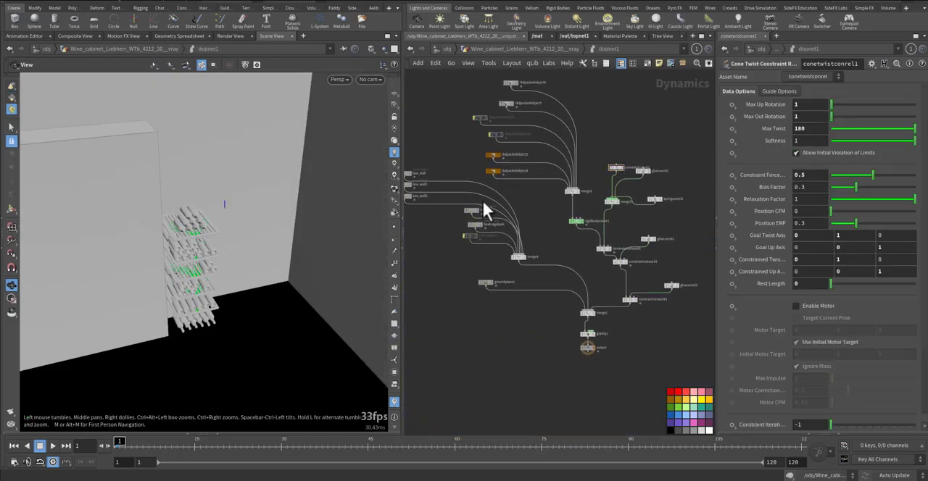
middle_drag(470, 149, 485, 213)
drag(476, 169, 513, 205)
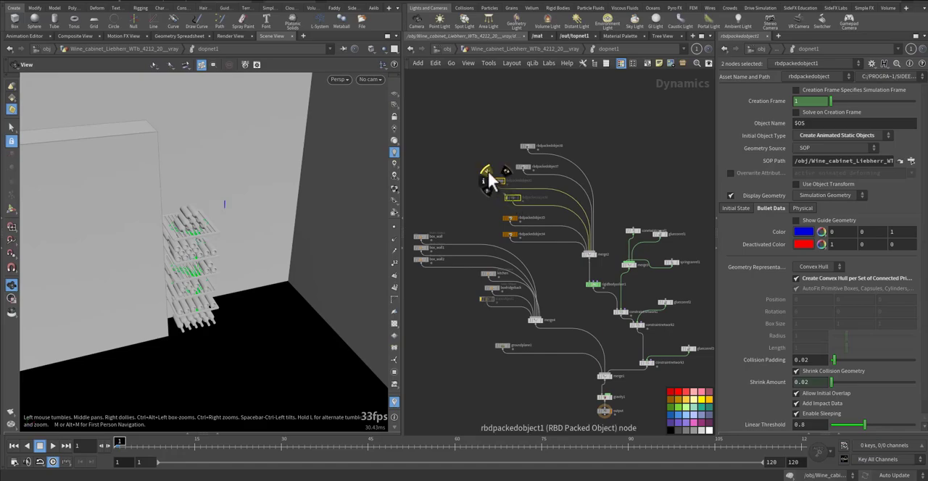
click(490, 174)
Using a wireframe view of the cabinet, bypass the bottles' RBD packed object and re-enable staticobject1
mouse_move(238, 245)
mouse_down()
mouse_move(302, 229)
mouse_move(255, 234)
mouse_move(269, 239)
mouse_up()
key(w)
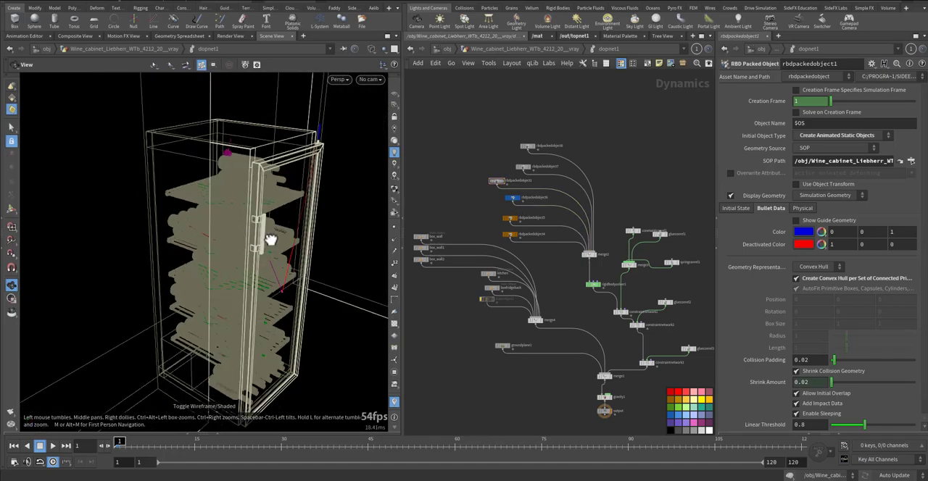
scroll(491, 232, up, 6)
middle_drag(471, 192, 492, 118)
click(531, 130)
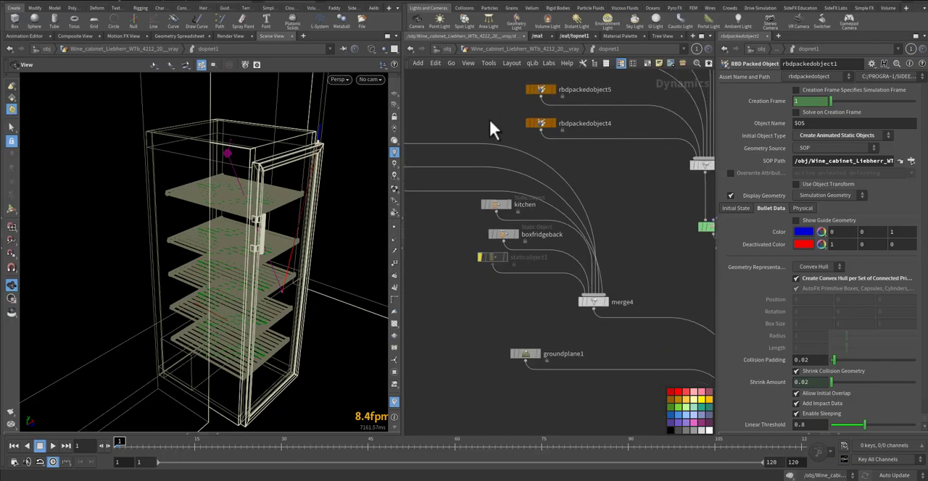
click(483, 241)
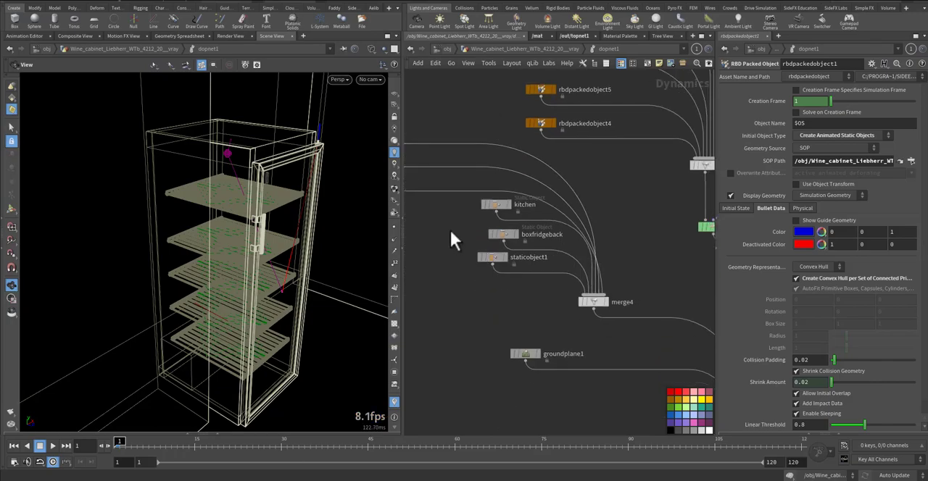
Return the viewport to shaded display, play the door simulation without bottles and rewind it
key(w)
key(Up)
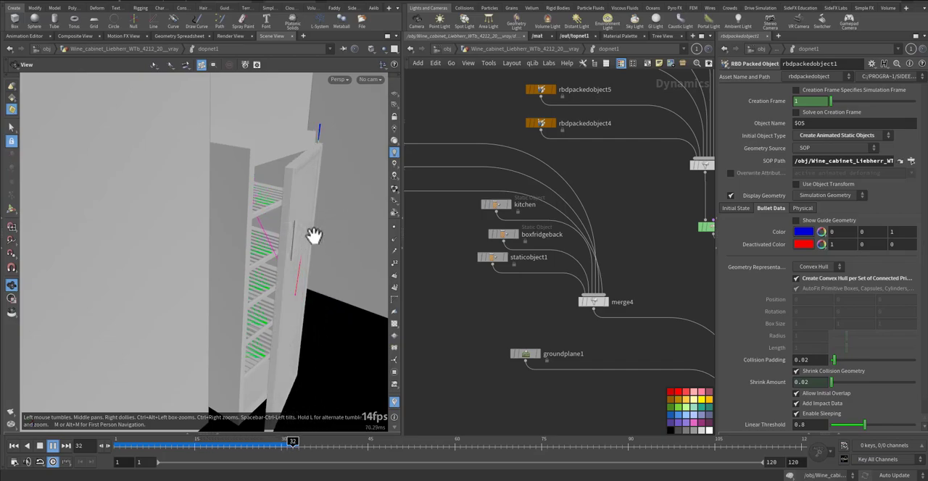
key(ctrl+Up)
Inspect the open door's upper hinge at about frame 20, replay the simulation and rewind to frame 1
click(237, 446)
mouse_move(237, 446)
mouse_down()
mouse_move(249, 446)
mouse_move(217, 446)
mouse_move(225, 446)
mouse_up()
middle_drag(301, 164, 242, 213)
right_drag(242, 213, 396, 199)
right_drag(239, 201, 211, 237)
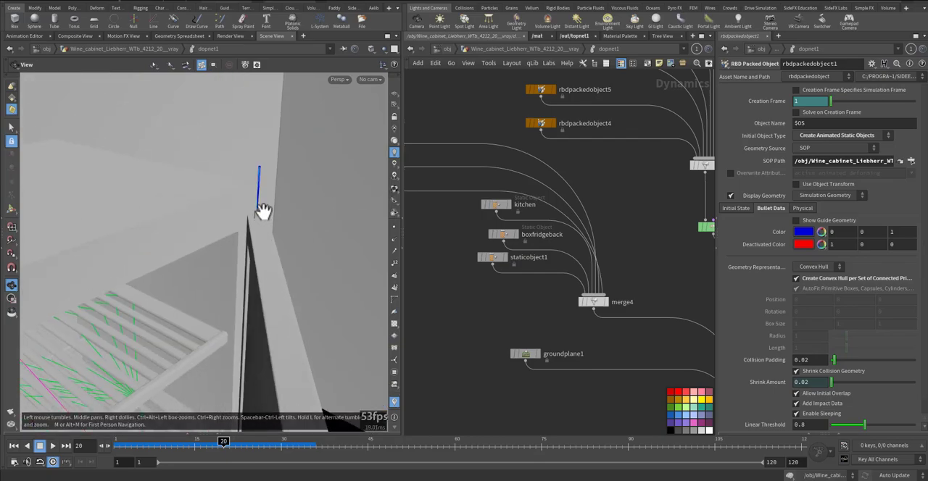
right_drag(293, 257, 235, 281)
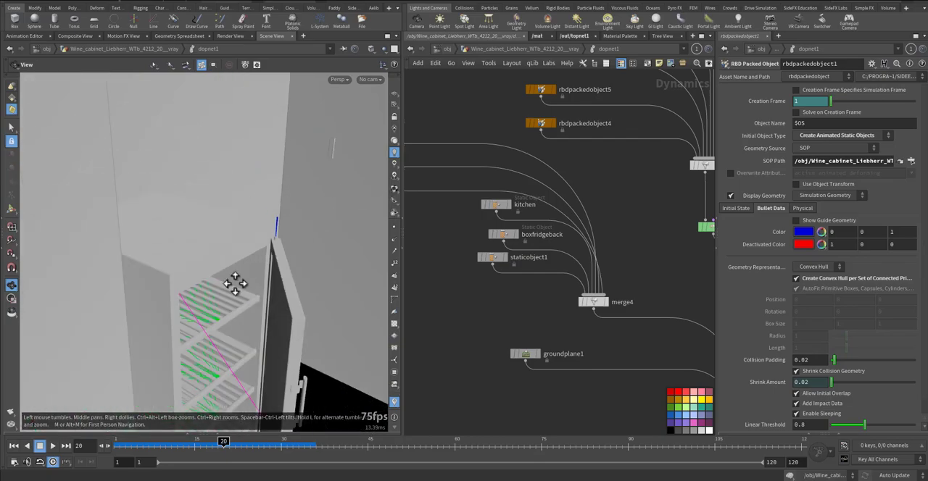
middle_drag(234, 281, 231, 268)
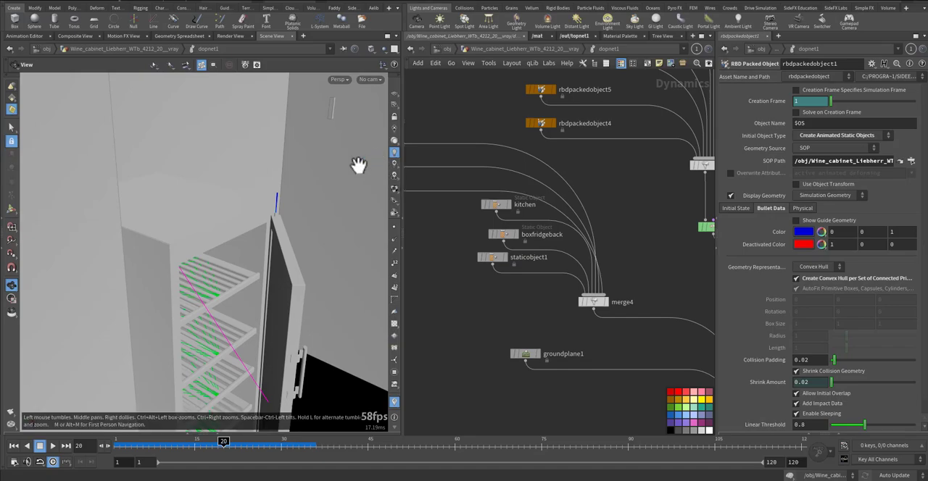
key(ctrl+Up)
key(Up)
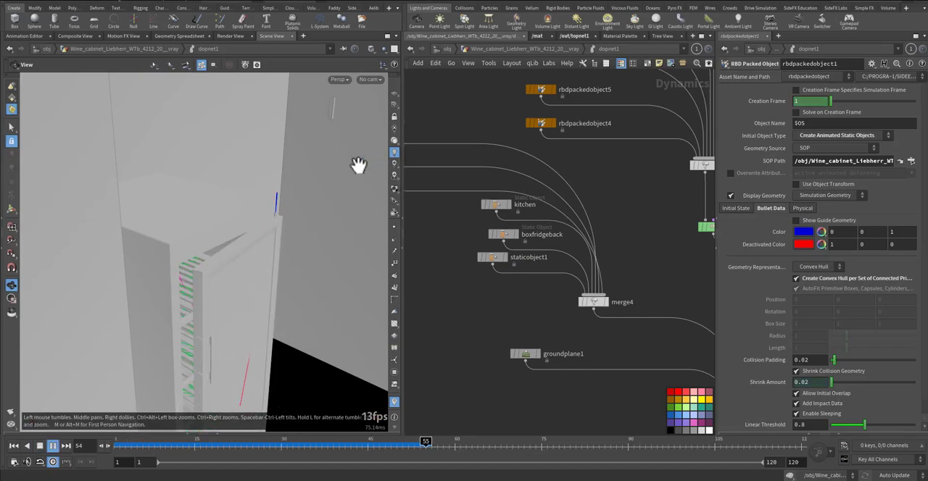
key(ctrl+Up)
Select springconrel1 to show its parameters and examine the open door's constraint at frame 18
middle_drag(587, 217, 413, 230)
middle_drag(635, 269, 547, 210)
middle_drag(653, 189, 626, 208)
click(598, 174)
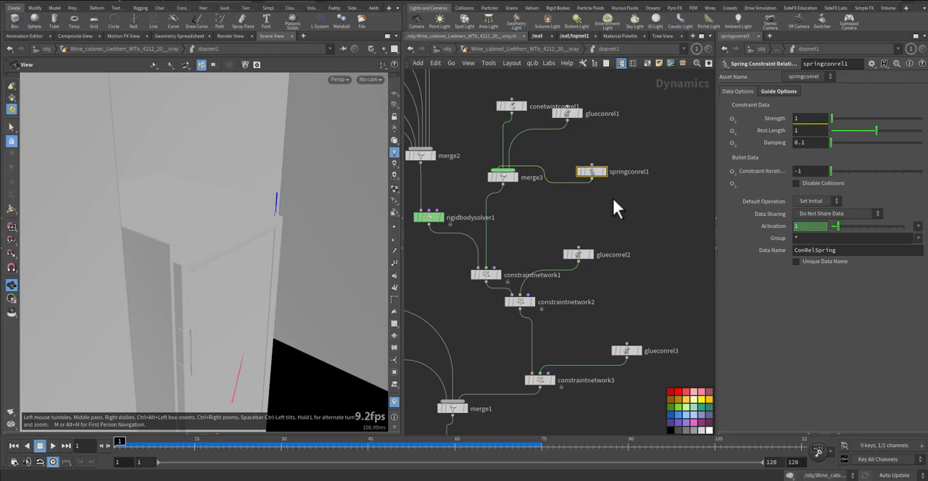
middle_drag(244, 265, 262, 230)
drag(190, 443, 211, 442)
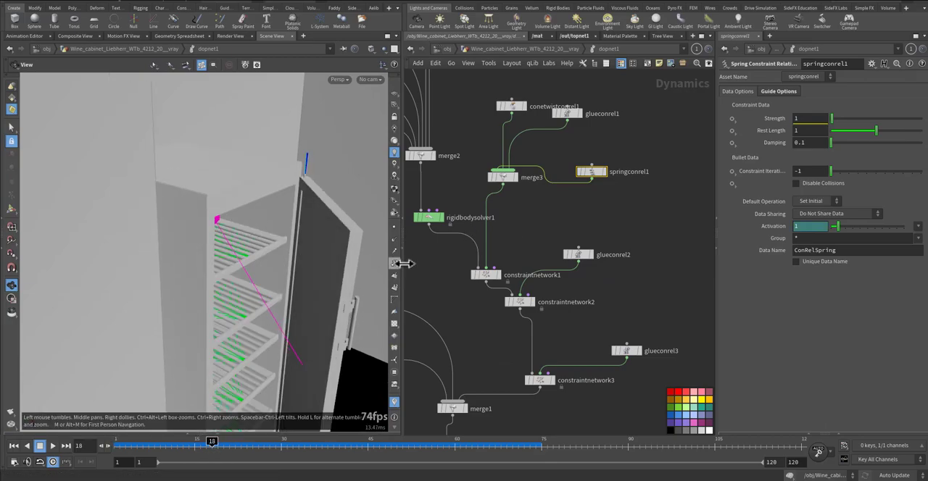
Hide the three box walls, kitchen, boxfridgeback, staticobject1, rbdpackedobject1 and rbdpackedobject7 from the viewport
middle_drag(450, 274, 613, 355)
middle_drag(509, 273, 628, 327)
click(534, 222)
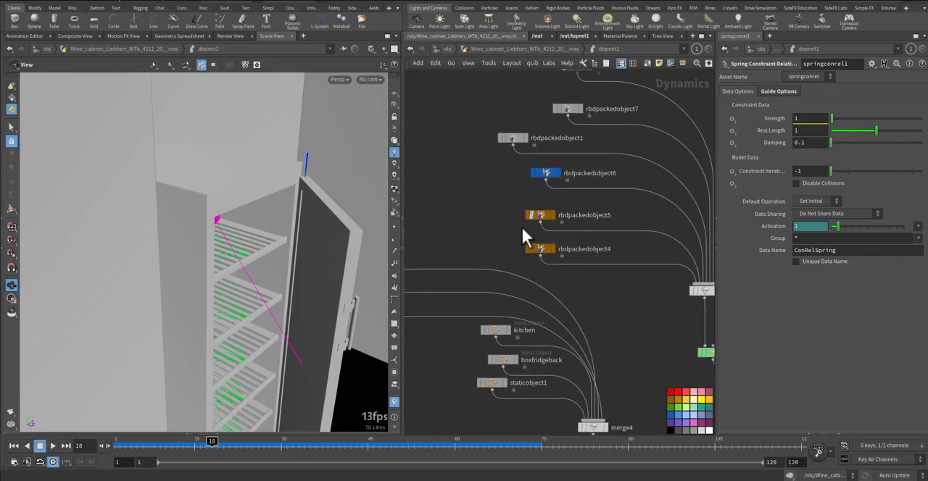
middle_drag(451, 270, 524, 196)
scroll(526, 200, down, 2)
drag(433, 181, 551, 293)
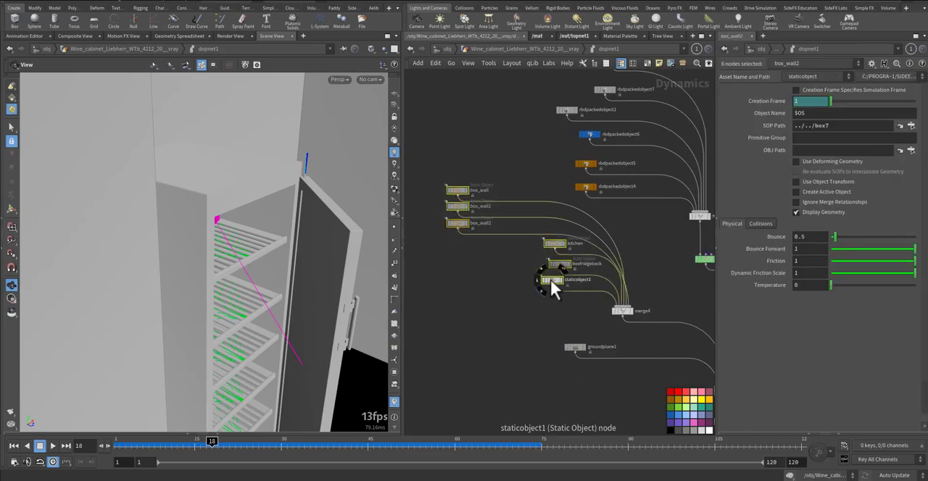
middle_drag(517, 282, 460, 263)
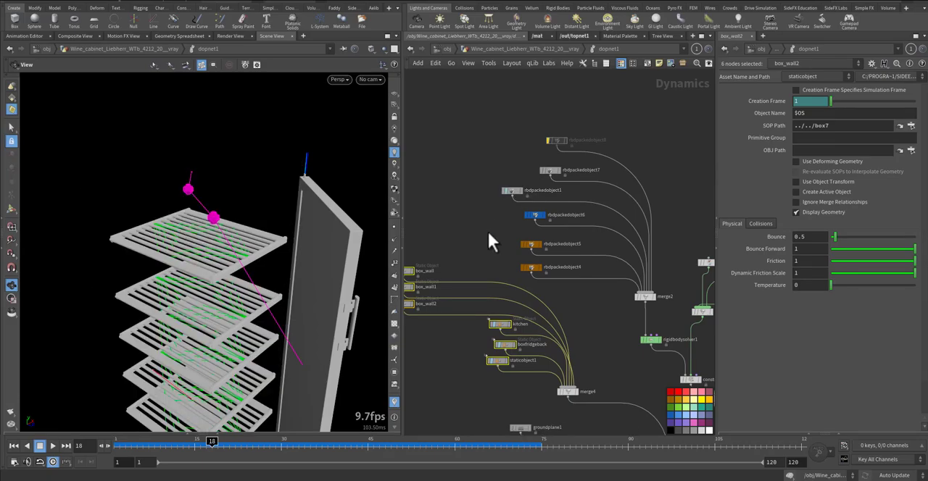
click(484, 228)
middle_drag(470, 233, 455, 191)
Play the door and its constraint guides from frame 1, and rewind
key(ctrl+Up)
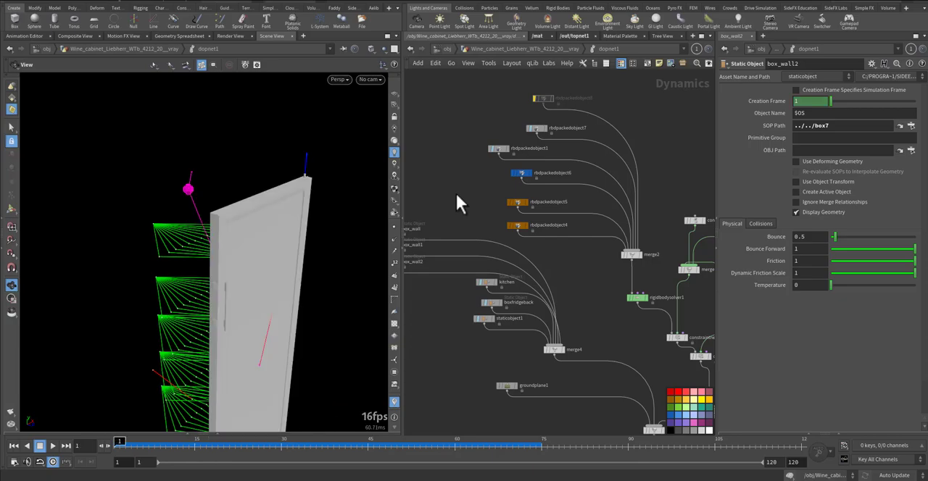
key(Up)
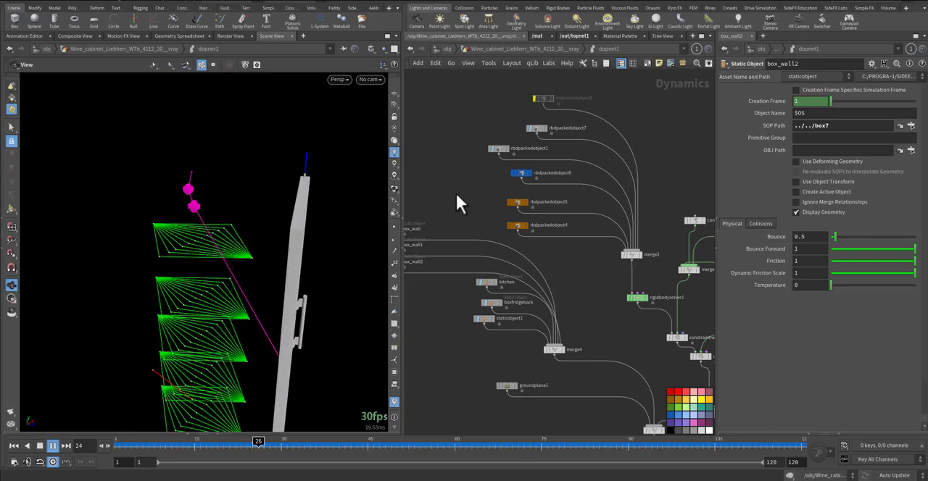
key(ctrl+Up)
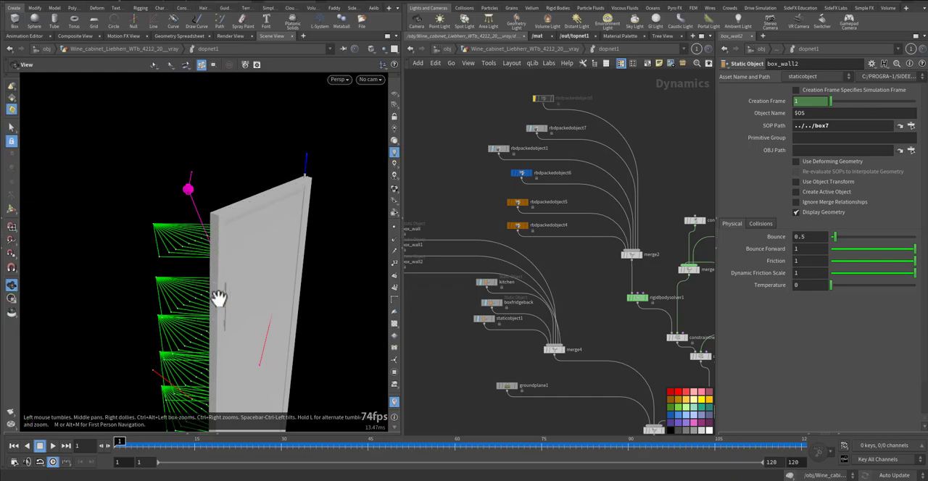
Set conetwistconrel1's Max Twist to 90 and play the door simulation
middle_drag(521, 147, 495, 171)
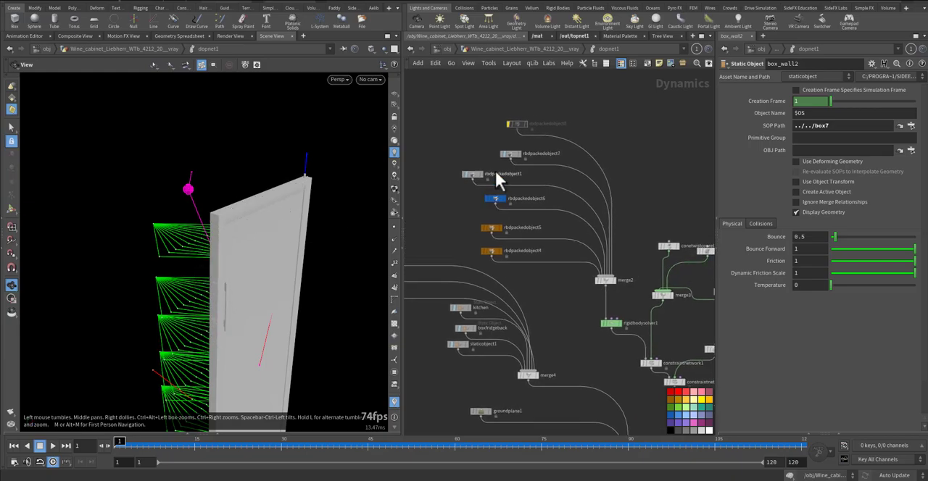
middle_drag(435, 236, 393, 145)
middle_drag(657, 252, 622, 247)
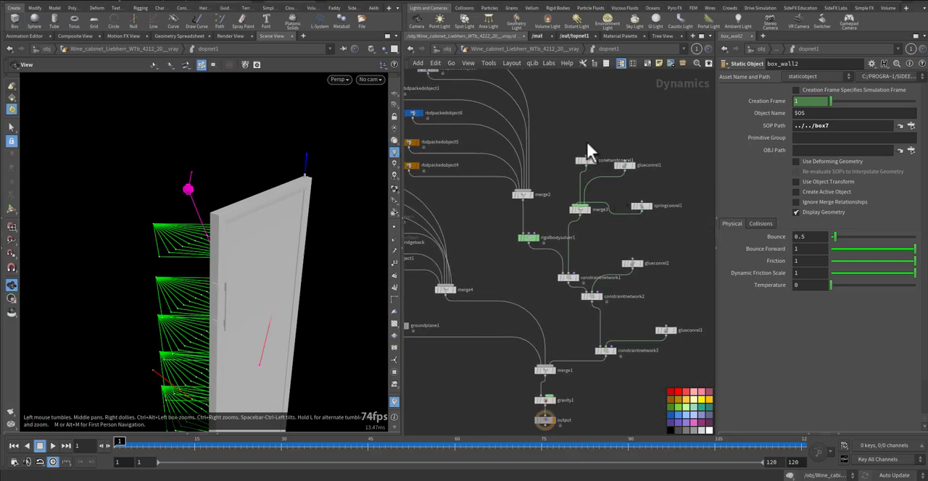
click(586, 160)
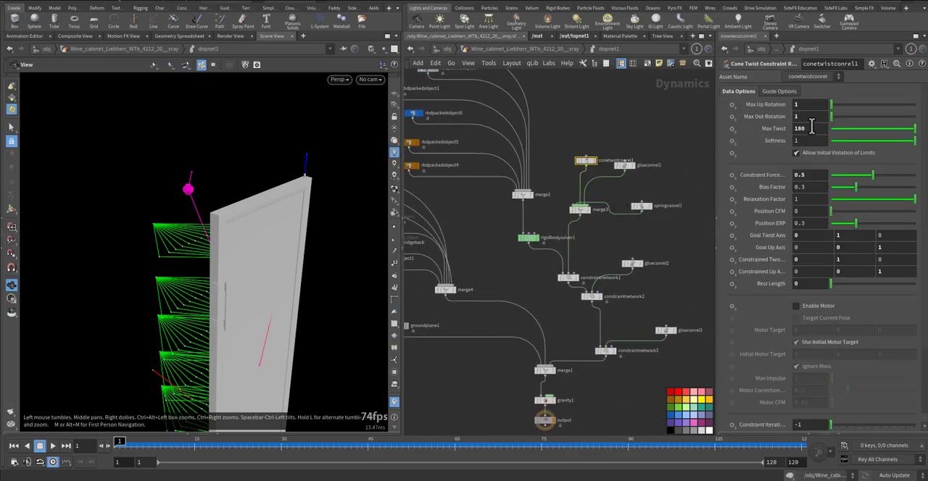
text(90)
key(Return)
key(Up)
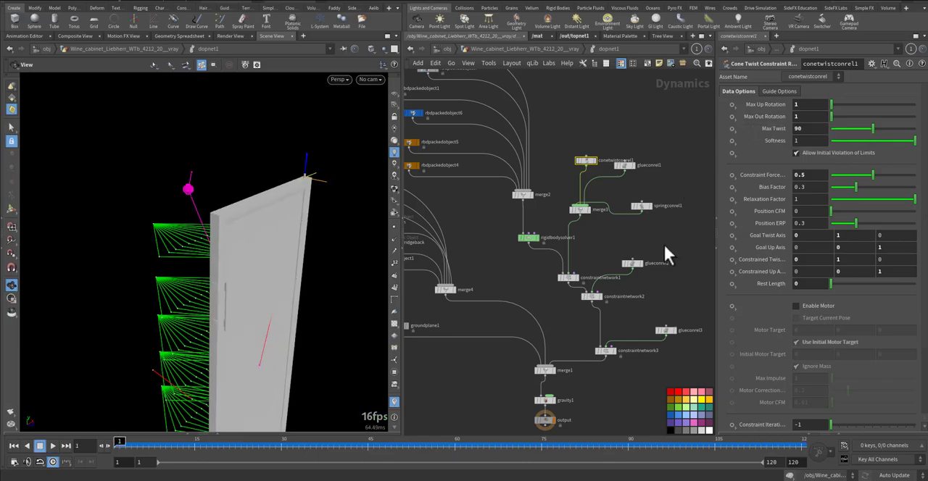
Set springconrel1's Strength to 10000, play the door simulation and rewind to frame 1
click(640, 205)
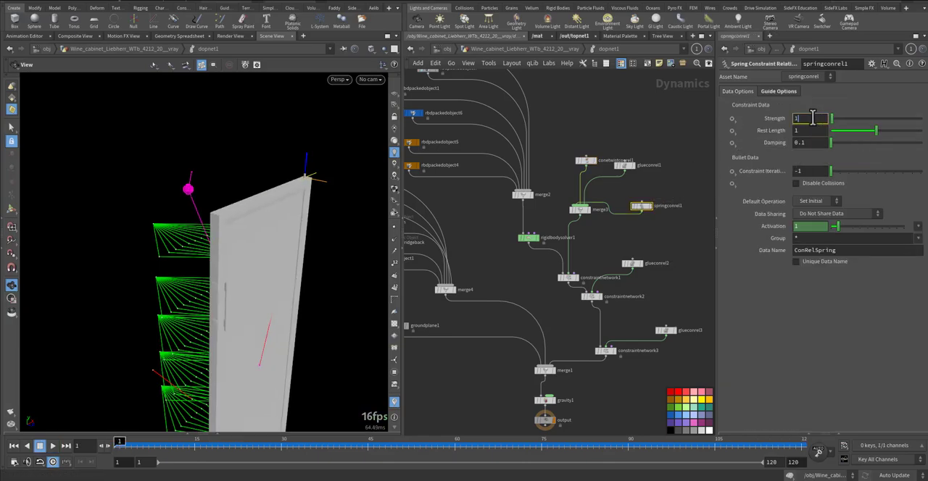
text(000)
key(Return)
key(Up)
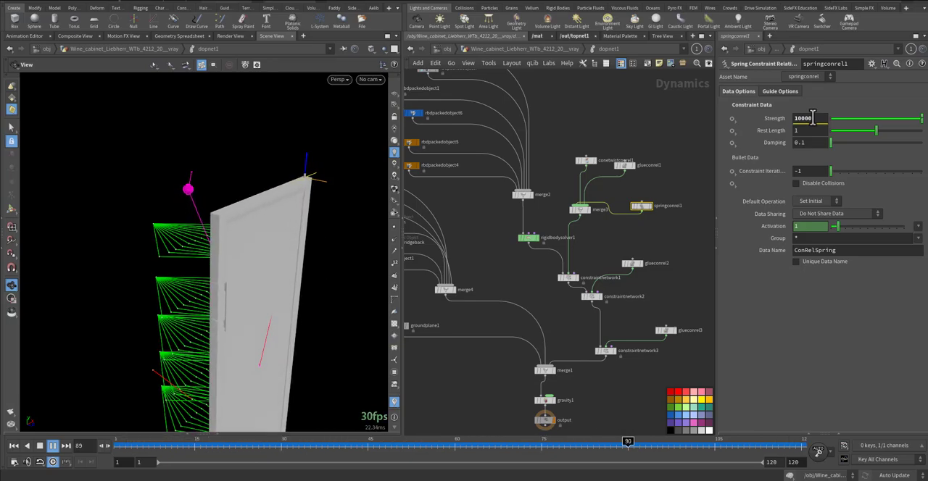
key(ctrl+Up)
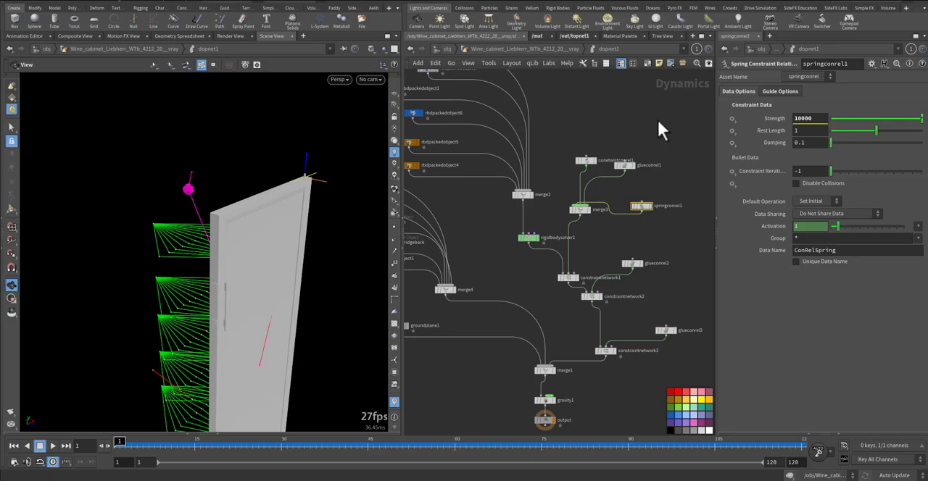
Set conetwistconrel1's Max Up Rotation to 81 and Max Out Rotation to 52, and play the door simulation from frame 1
click(580, 160)
drag(834, 105, 844, 109)
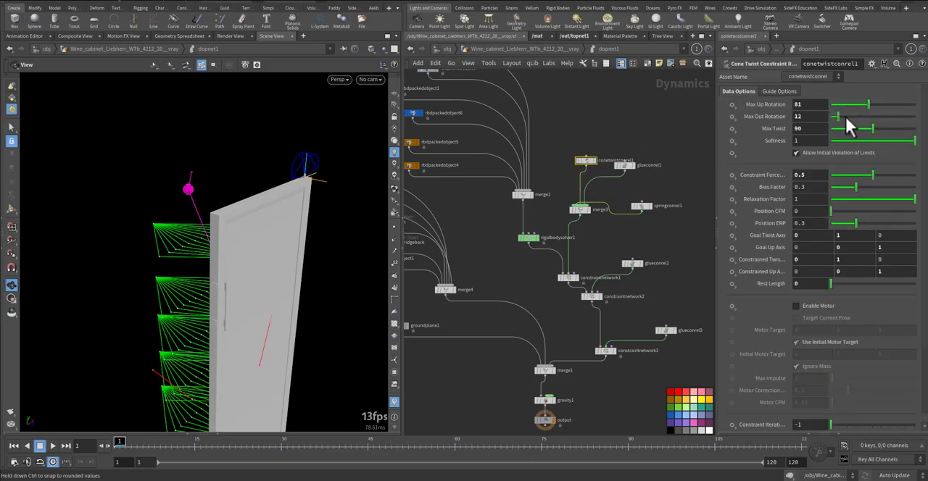
key(Up)
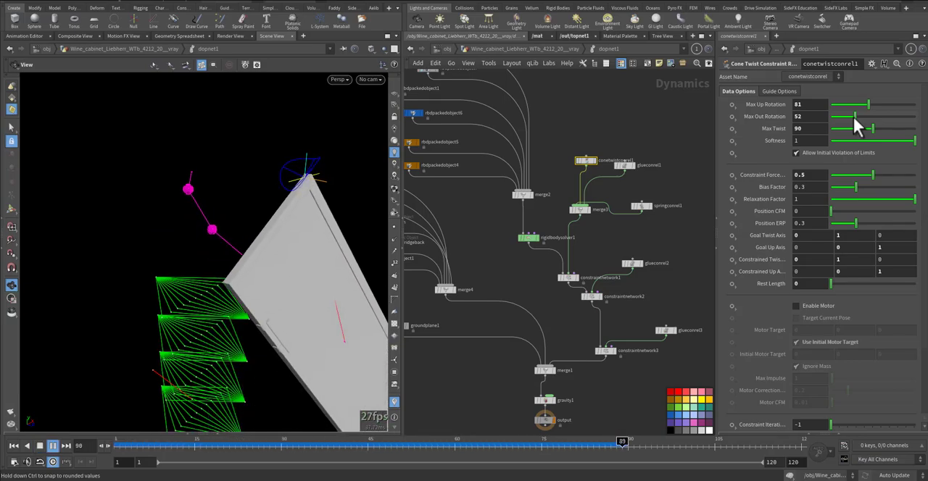
key(ctrl+Up)
Reduce the cone twist's Max Up Rotation to 11 and Max Out Rotation to 12, play the door simulation and rewind
click(836, 105)
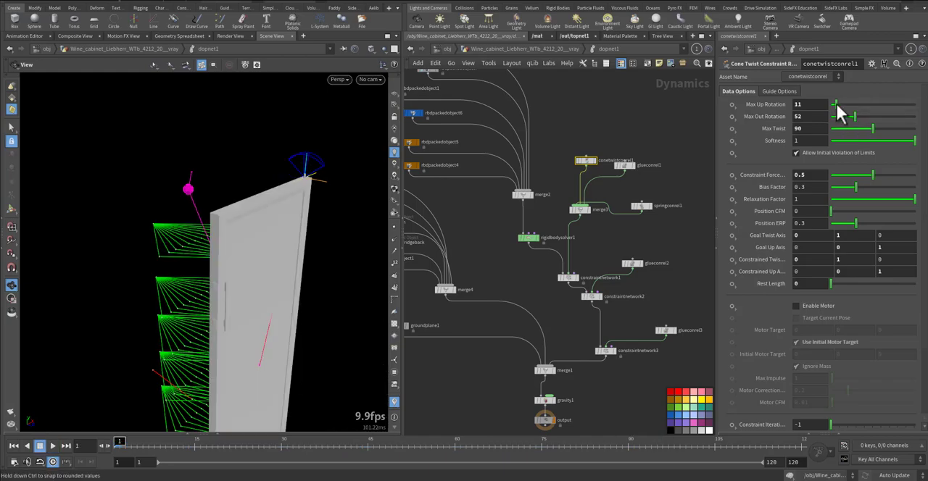
key(Up)
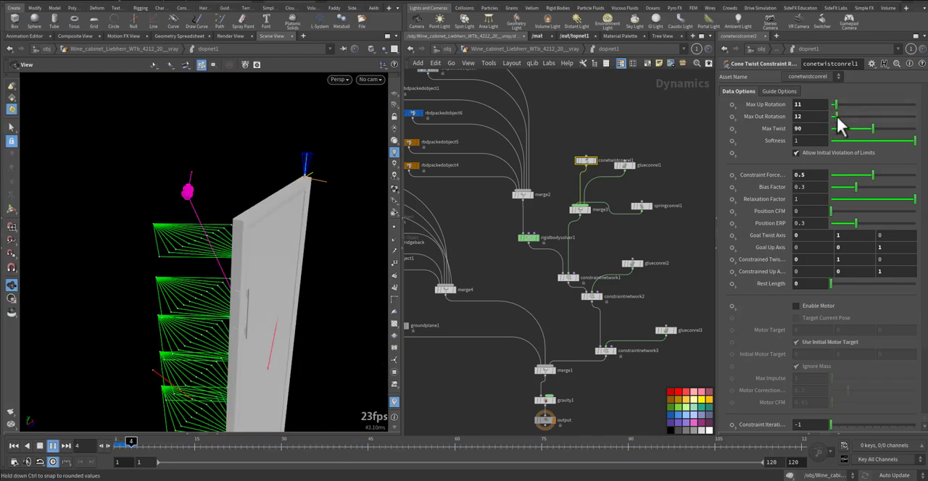
key(ctrl+Up)
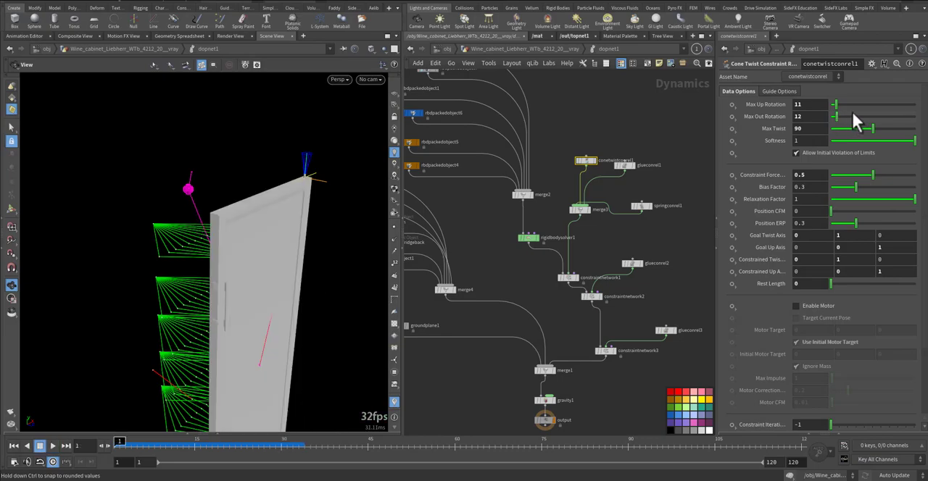
Set the cone twist's Max Up and Max Out Rotation to 1 and Max Twist to 180, and preview the door simulation
text(1)
key(Tab)
text(1)
key(Return)
drag(875, 133, 915, 129)
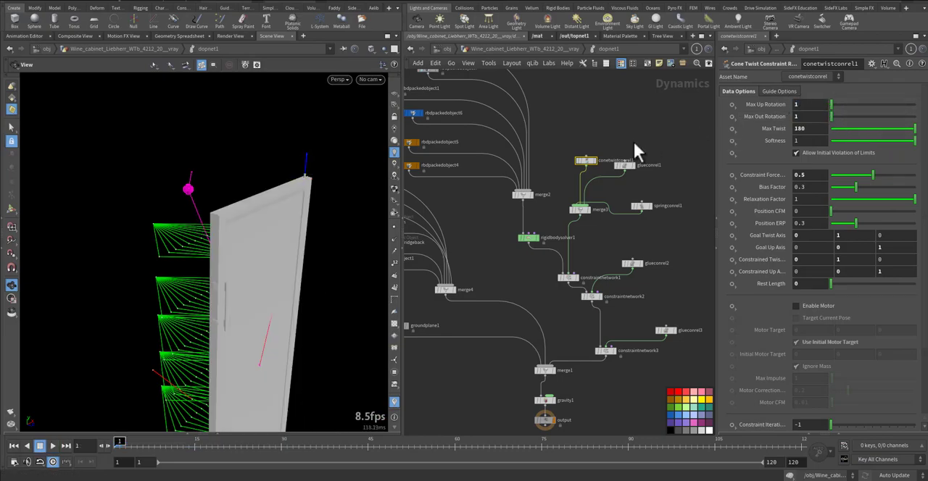
key(Up)
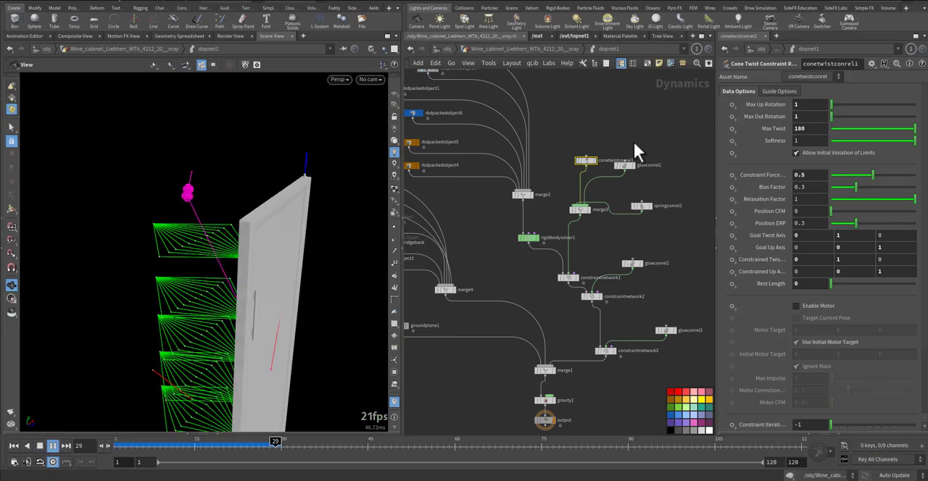
key(ctrl+Up)
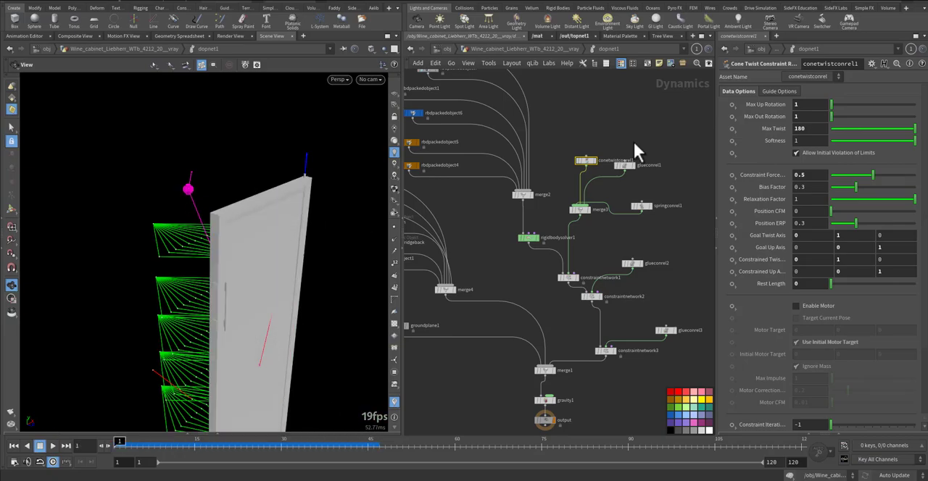
Bypass springconrel1, play the door simulation without the spring, rewind and re-enable the node
click(632, 198)
key(Up)
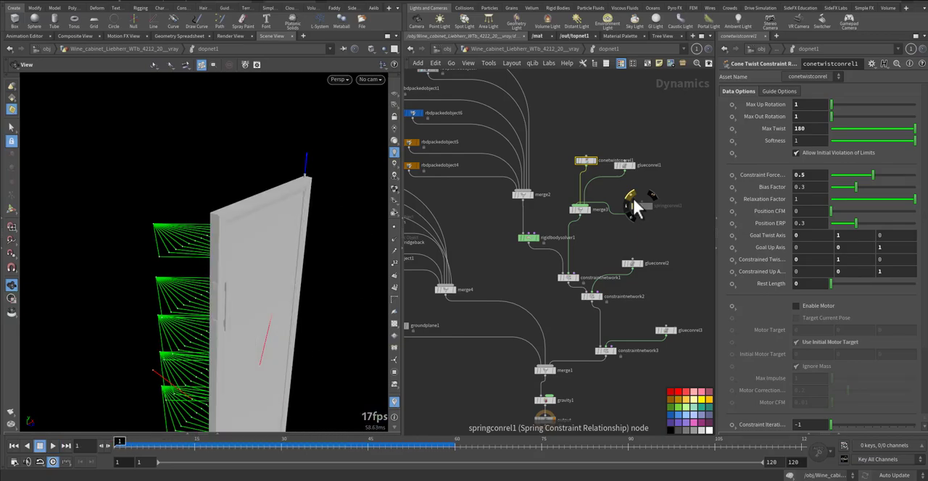
key(ctrl+Up)
click(633, 198)
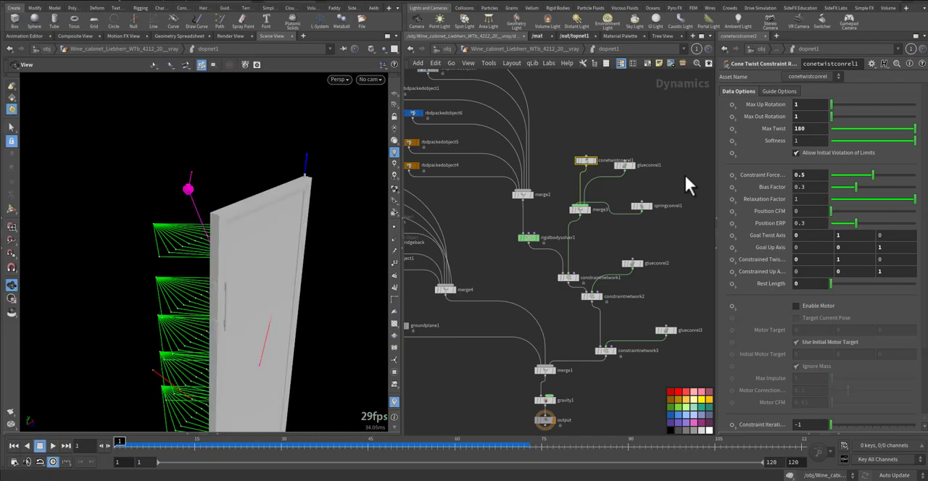
Go up from dopnet1 to the wine cabinet's geometry network and view the network boxes surrounding the DOP network
scroll(680, 171, down, 6)
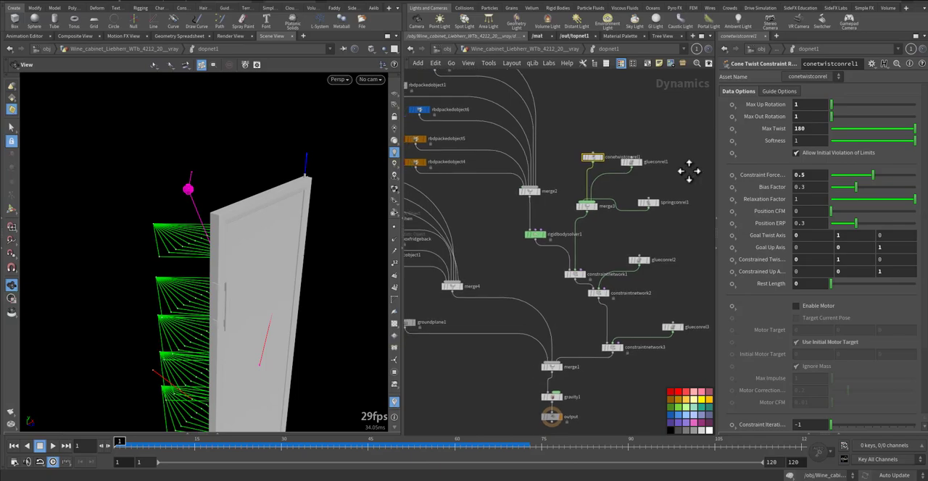
click(514, 49)
scroll(602, 231, down, 6)
middle_drag(629, 230, 616, 314)
scroll(610, 266, down, 2)
scroll(618, 312, up, 3)
middle_drag(556, 315, 485, 174)
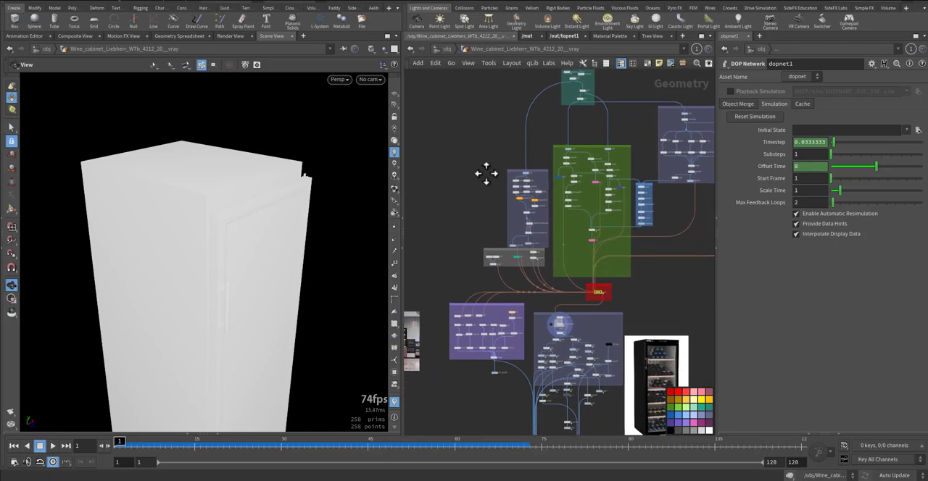